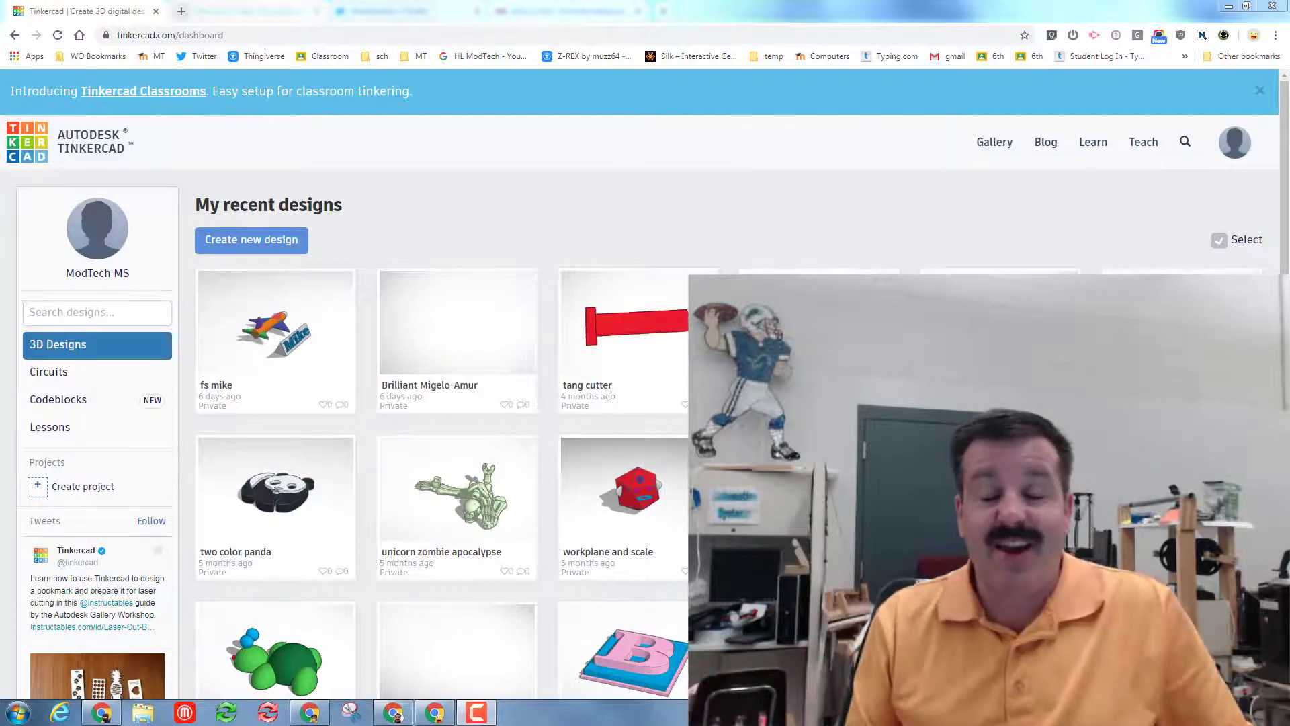
Open the fs mike jet design in the 3D editor and orbit around the jet.
mouse_move(301, 317)
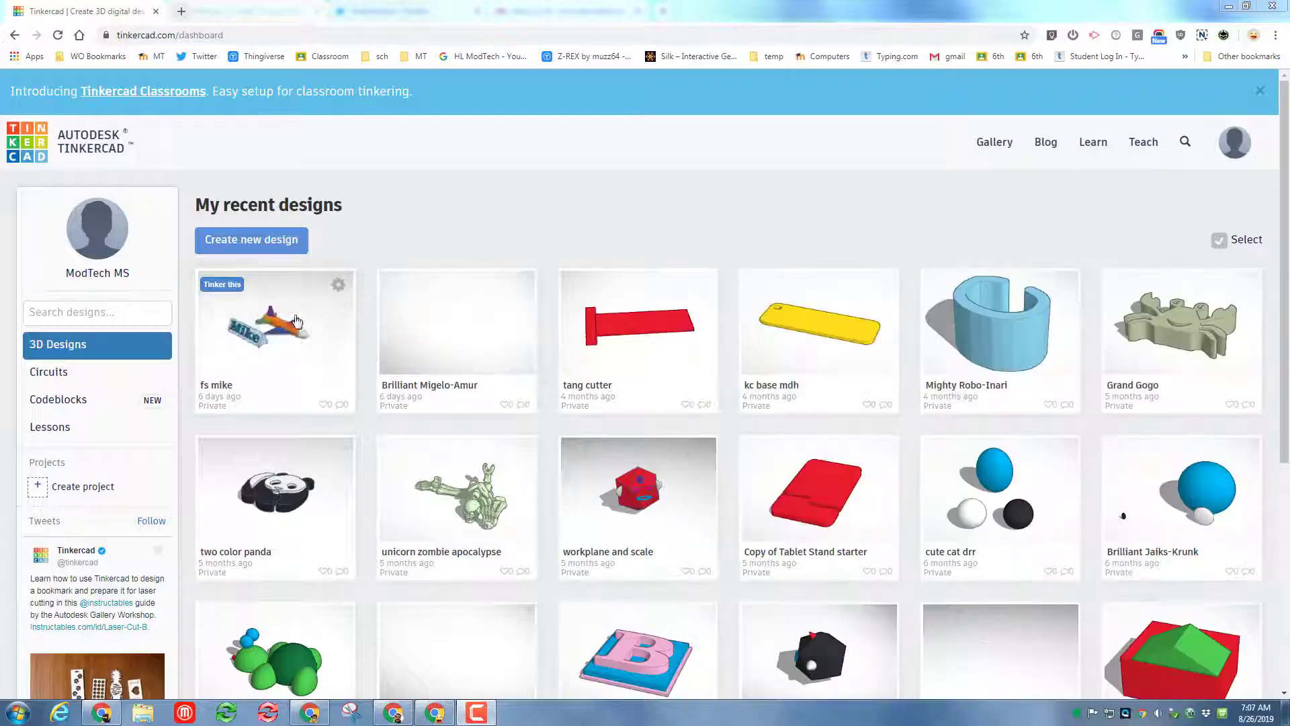
left_click(290, 339)
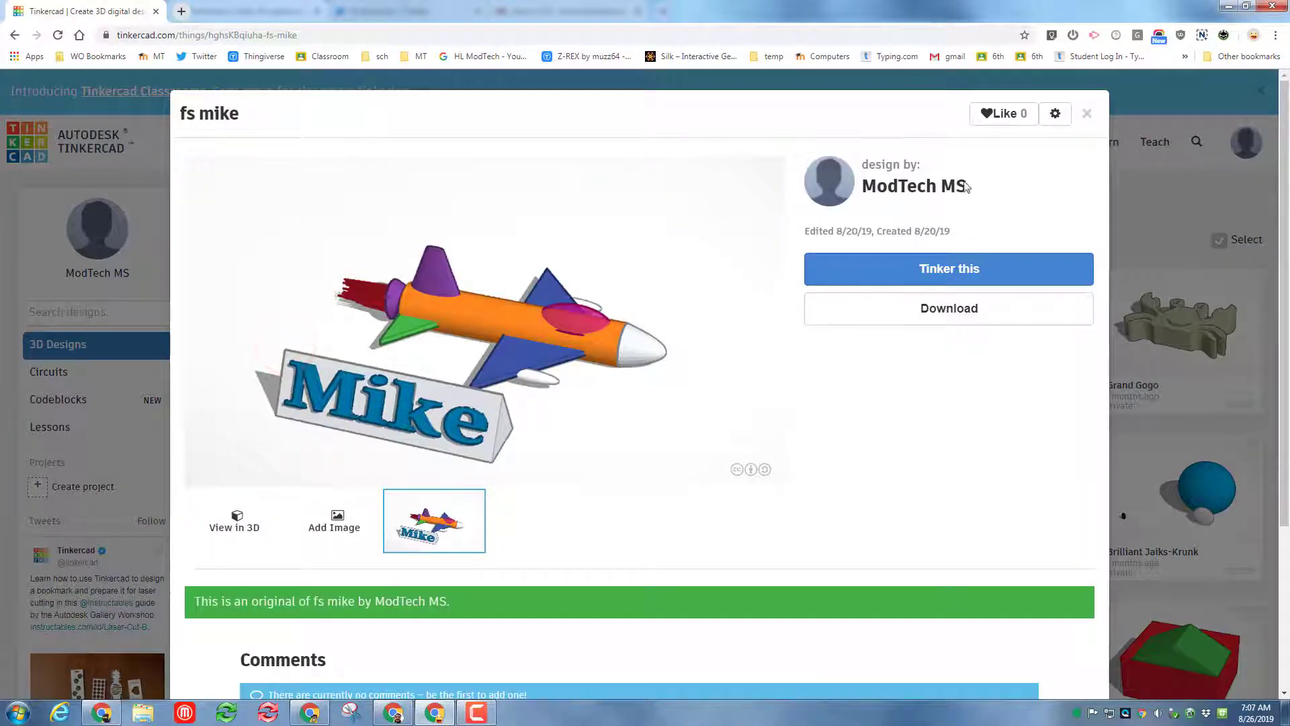
left_click(942, 271)
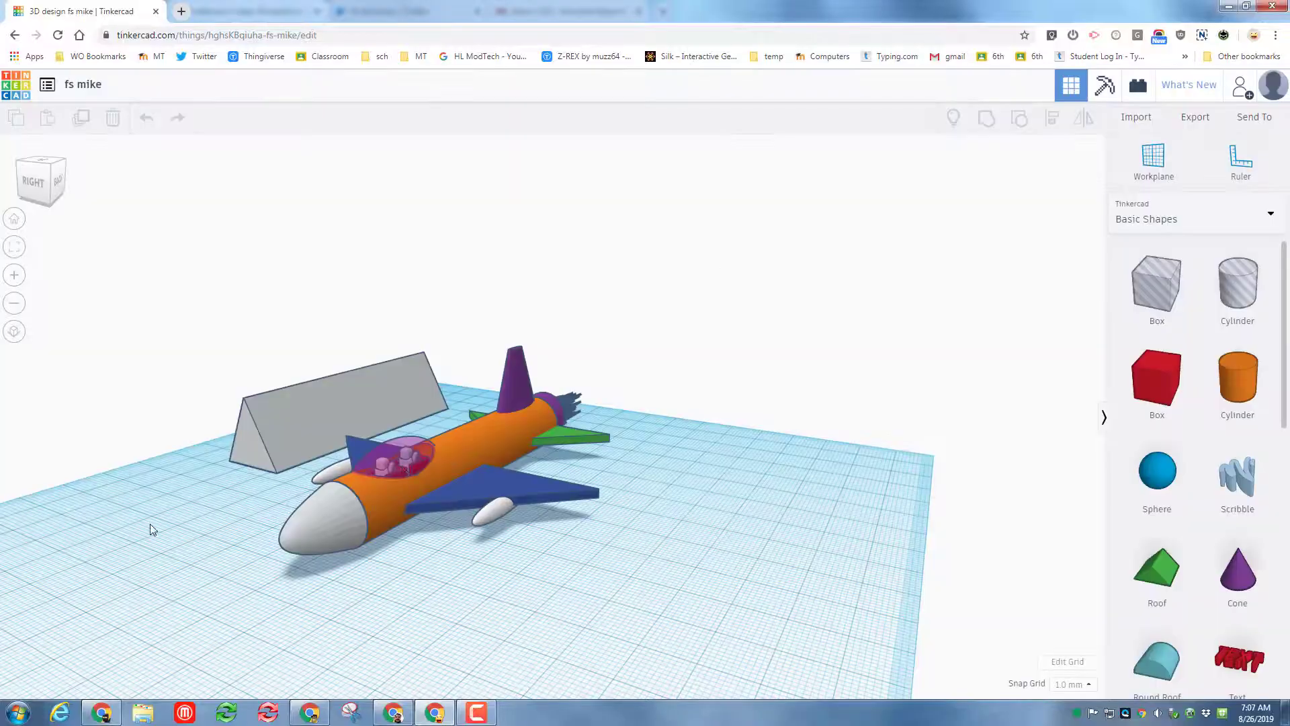
right_click_drag(146, 531, 410, 547)
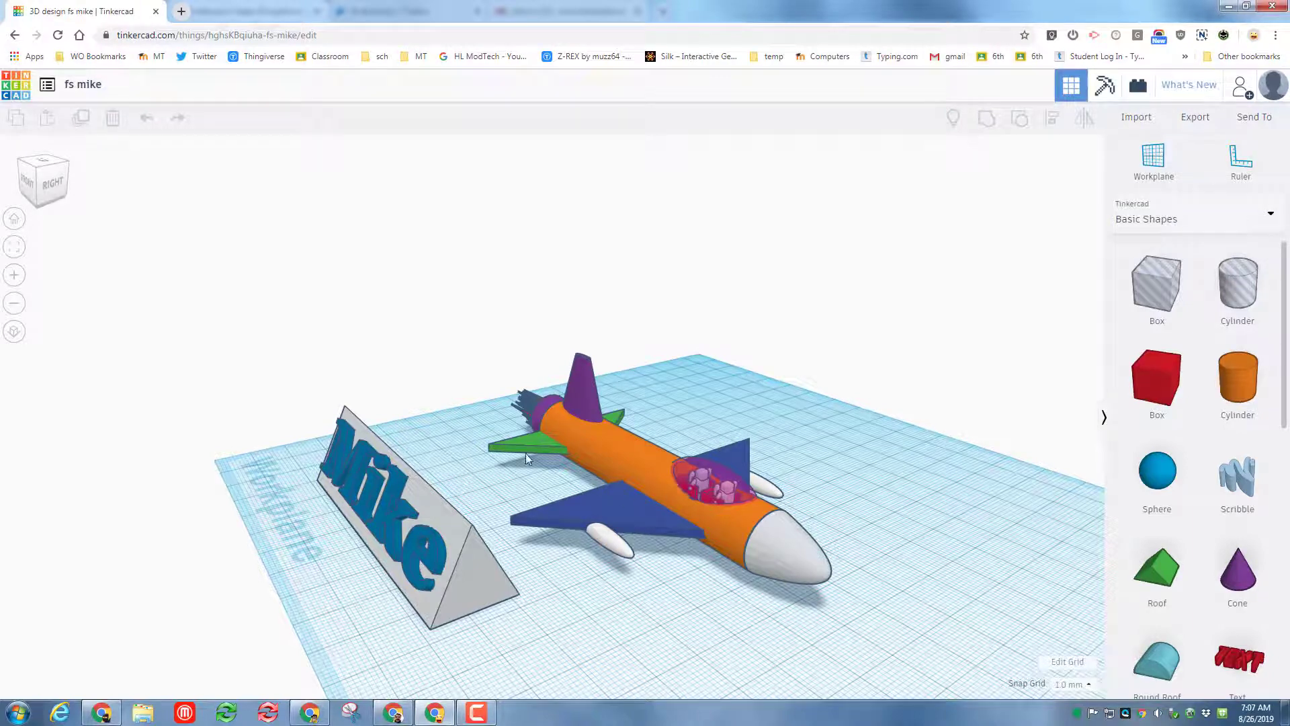
right_click_drag(902, 513, 877, 469)
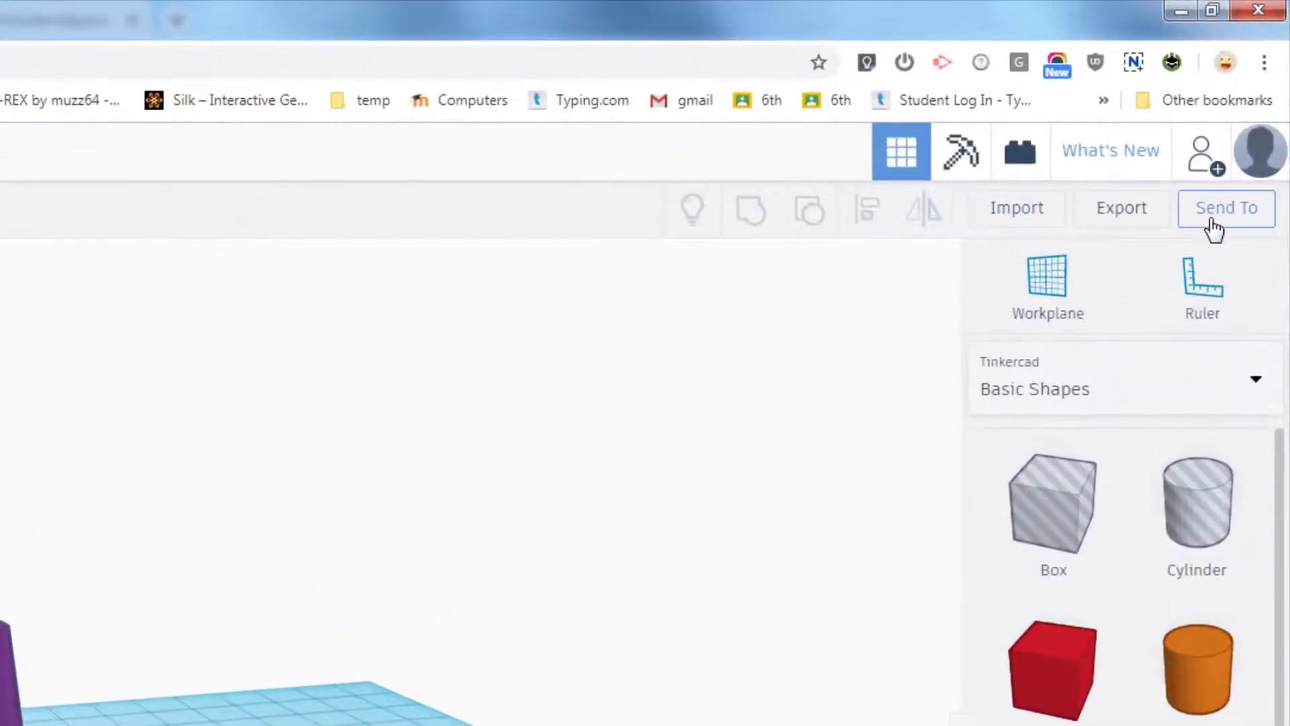
Copy a collaboration invite link for the fs mike design from the Send To options.
left_click(1218, 222)
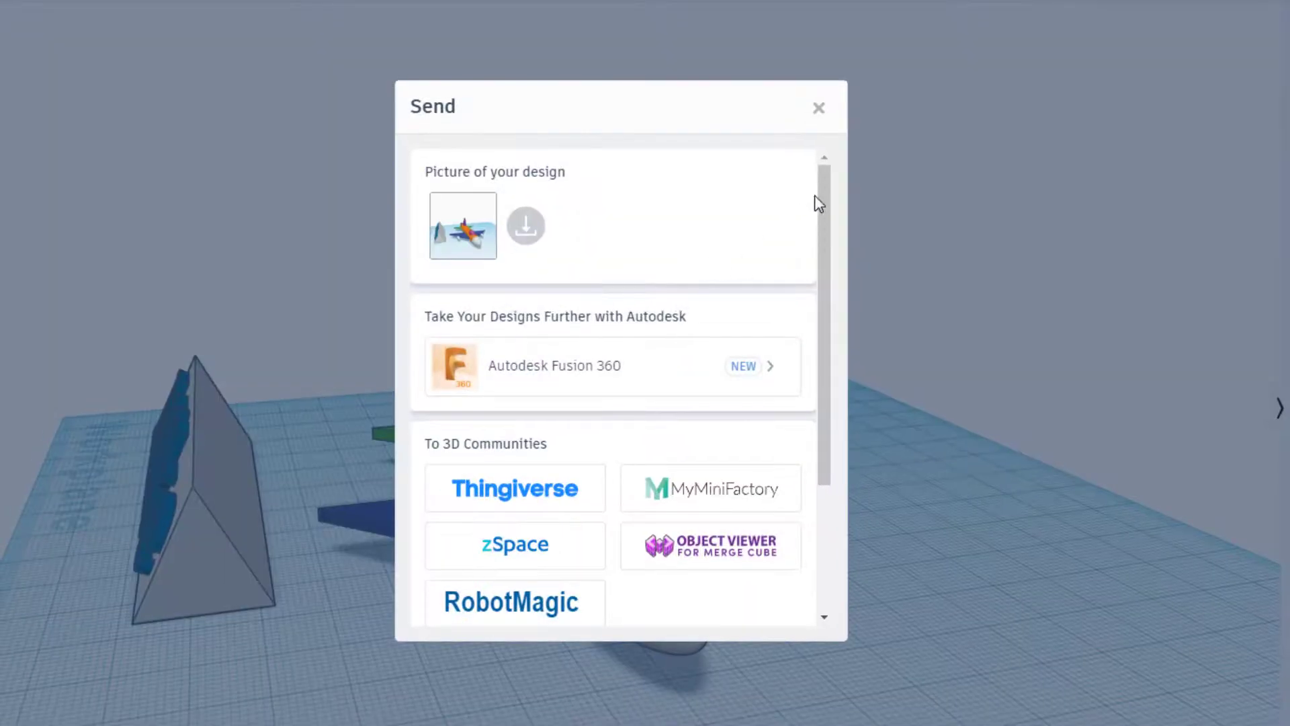
left_click(817, 217)
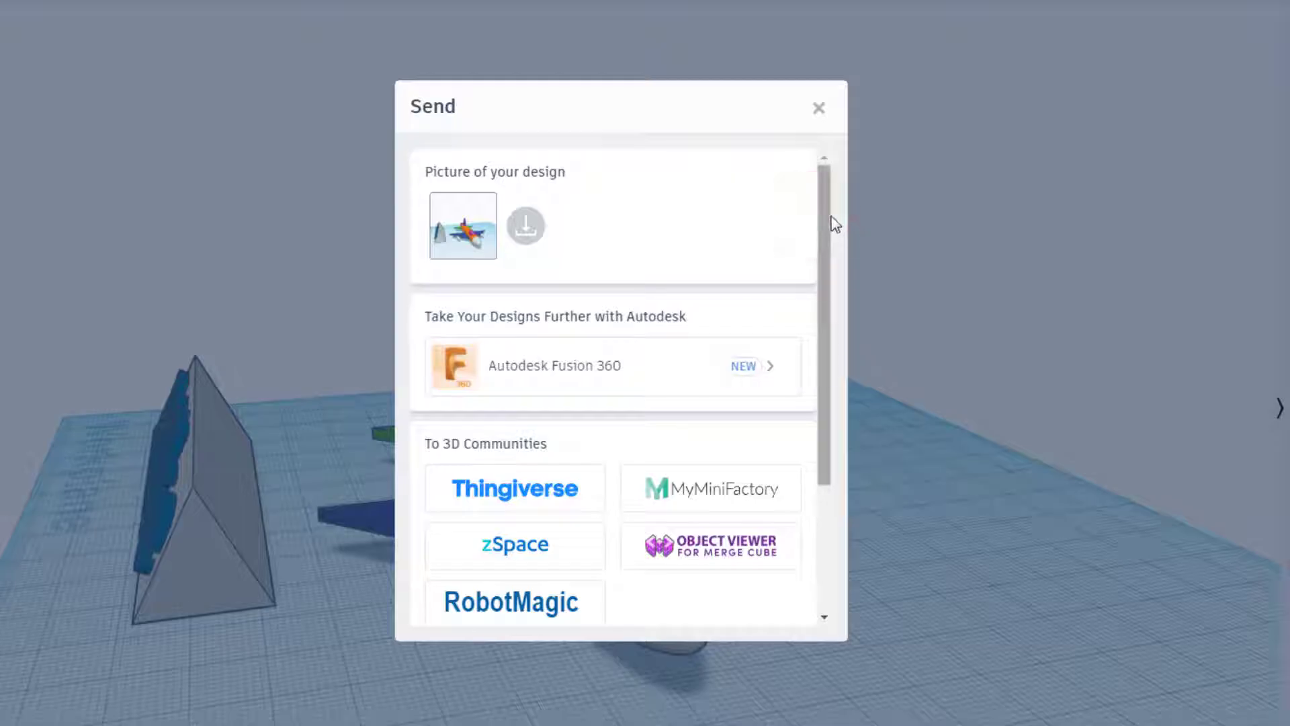
left_click_drag(826, 222, 824, 417)
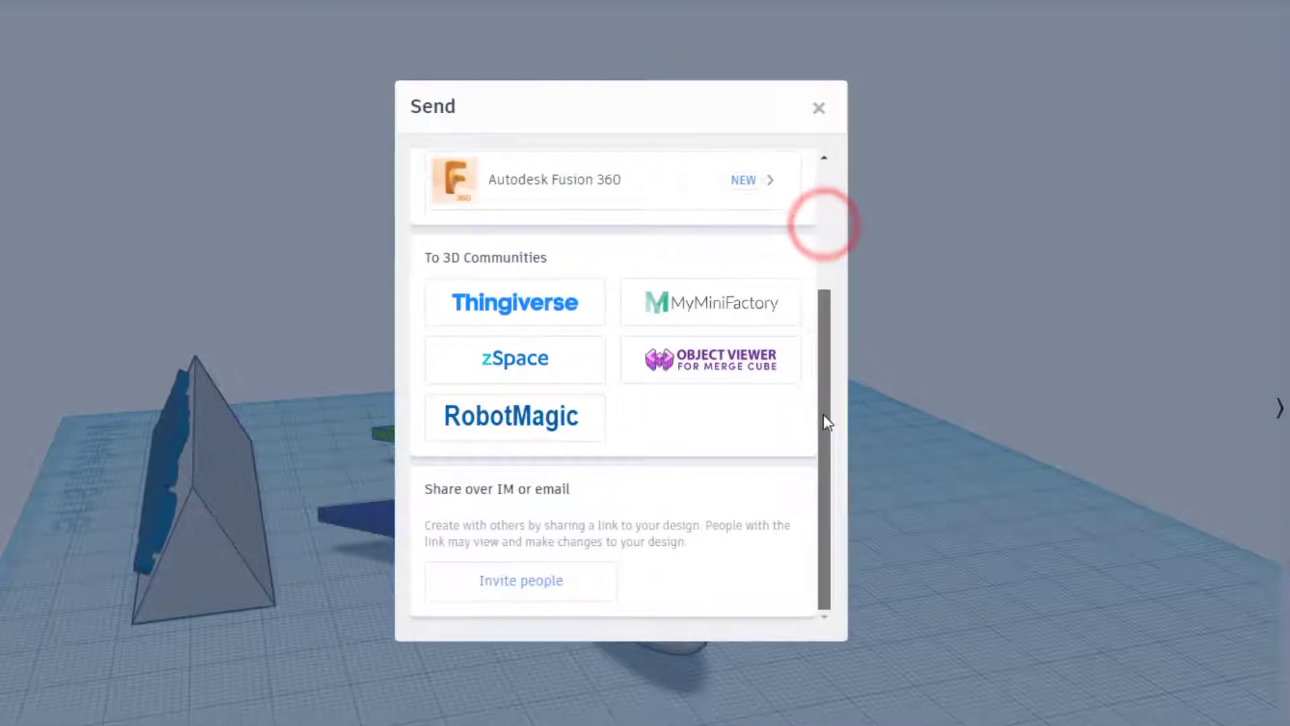
left_click(505, 582)
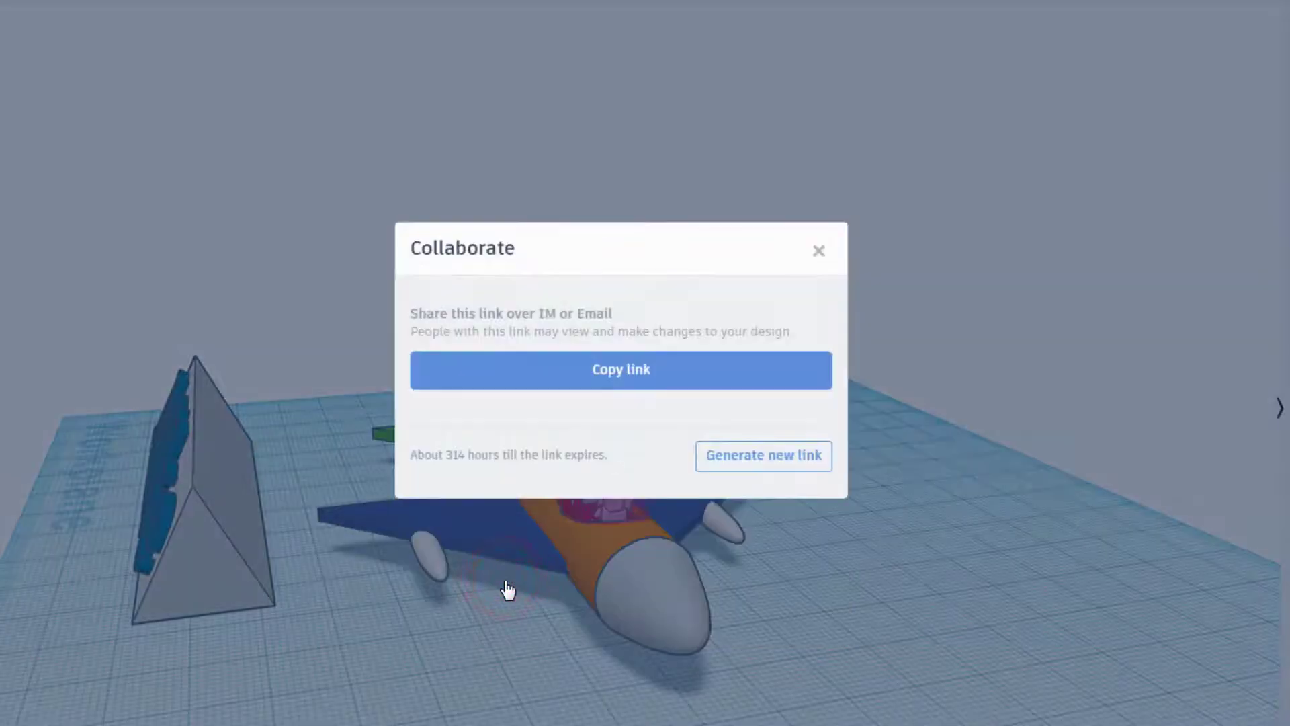
left_click(628, 374)
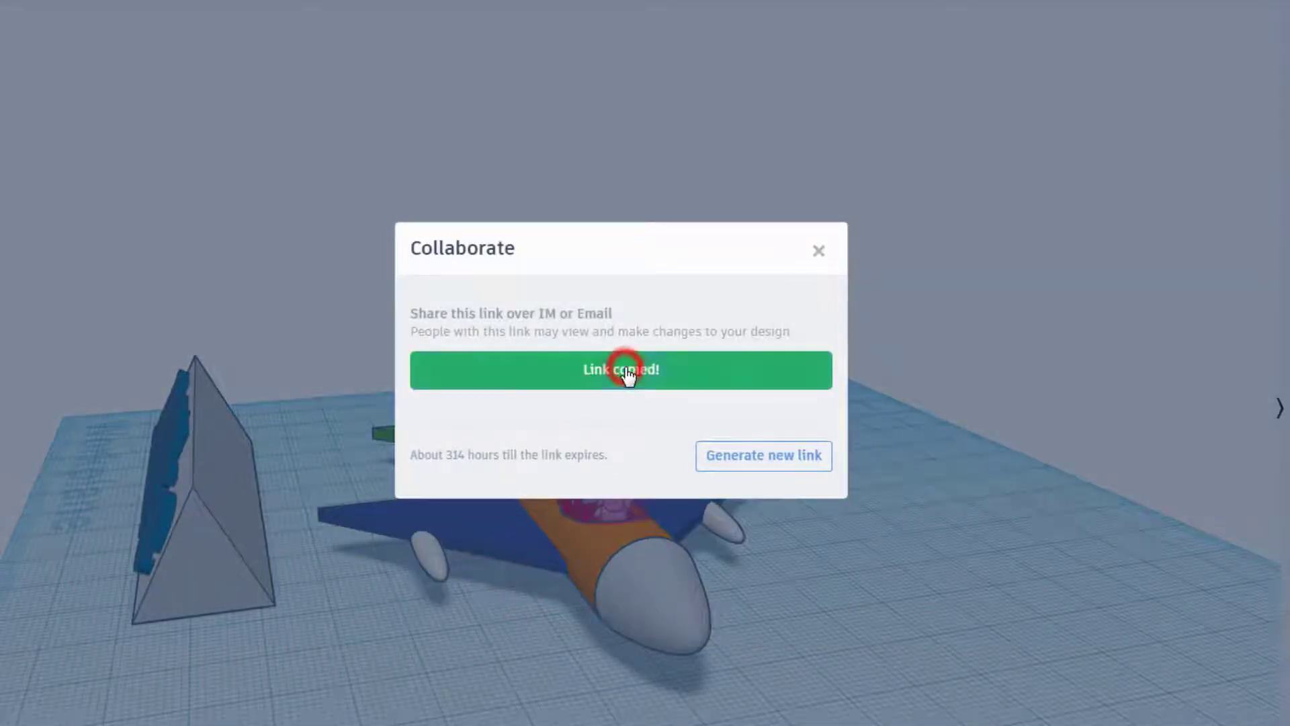
left_click(622, 382)
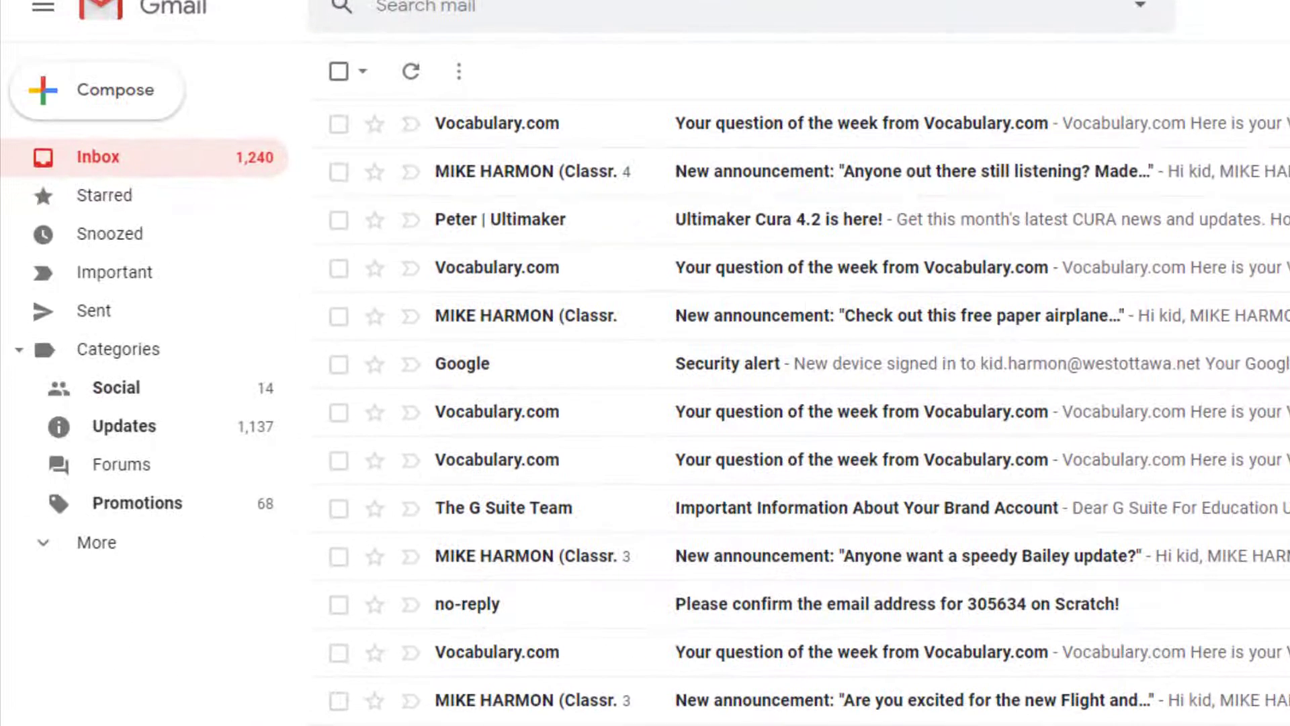
Start a new email to the suggested contact with the subject 'fs jet'.
left_click(142, 88)
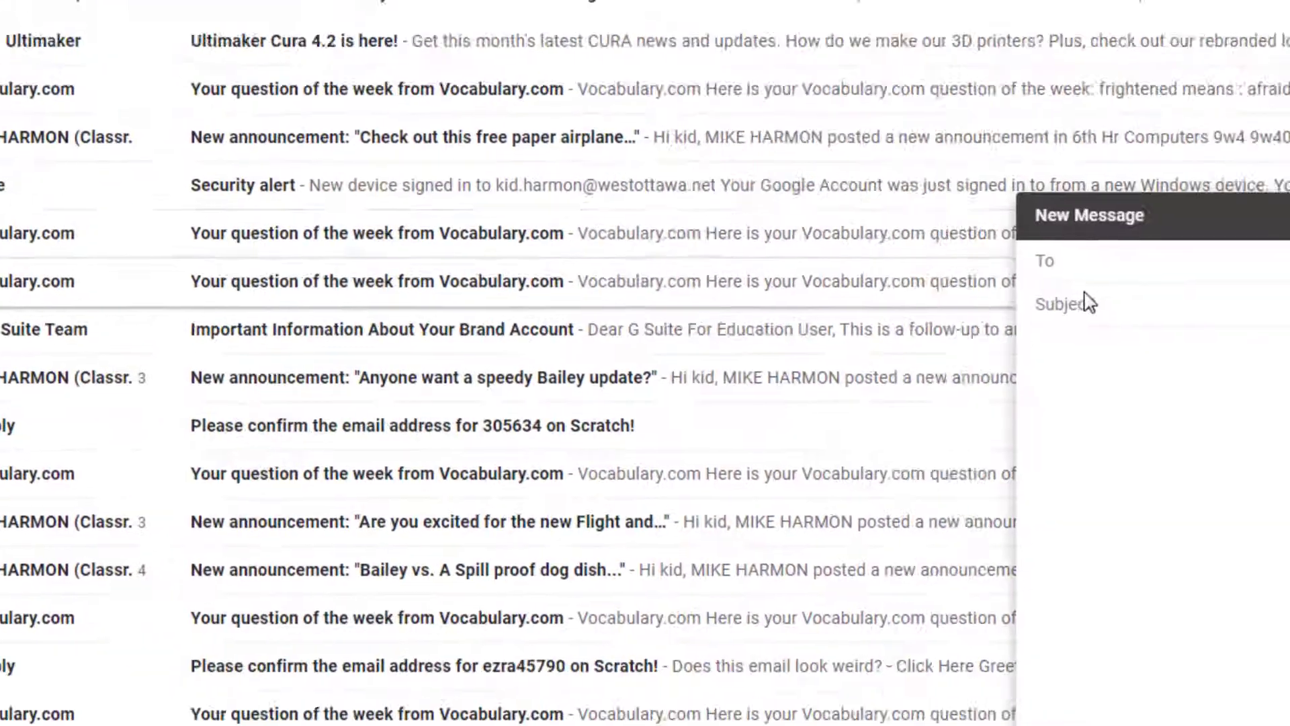
left_click(1088, 273)
type("hlm")
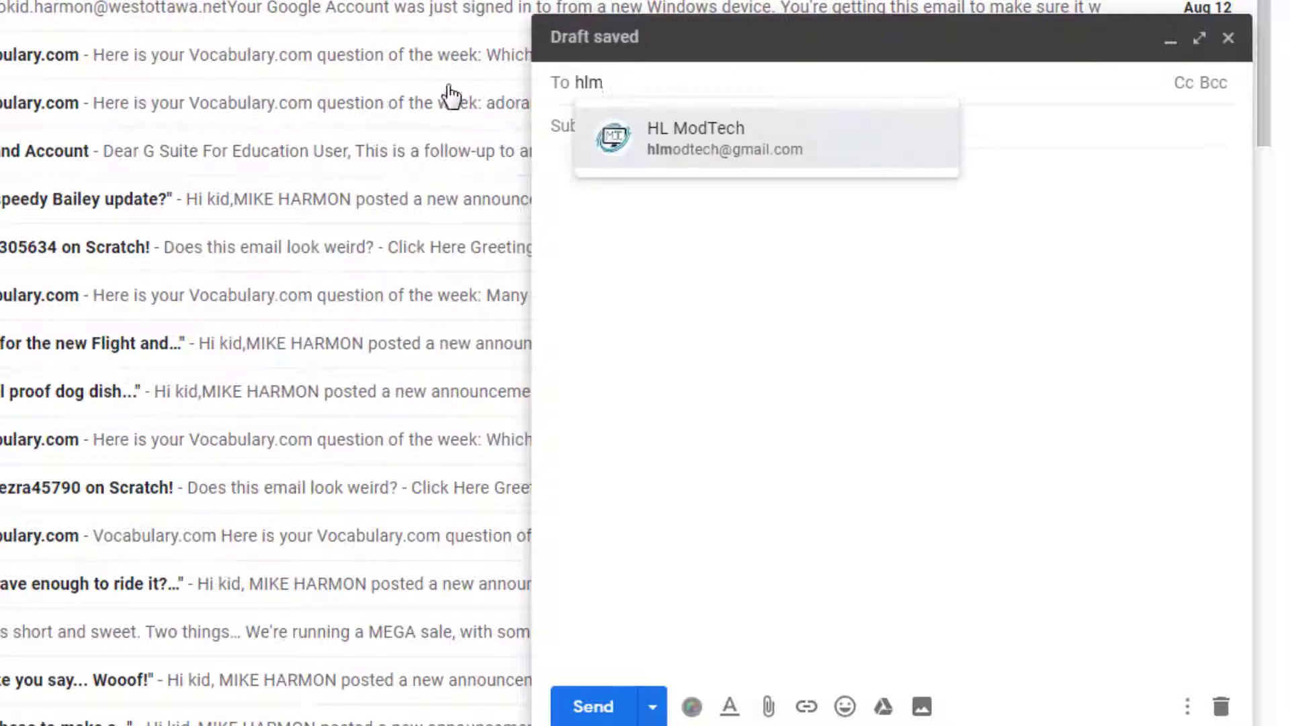
left_click(716, 140)
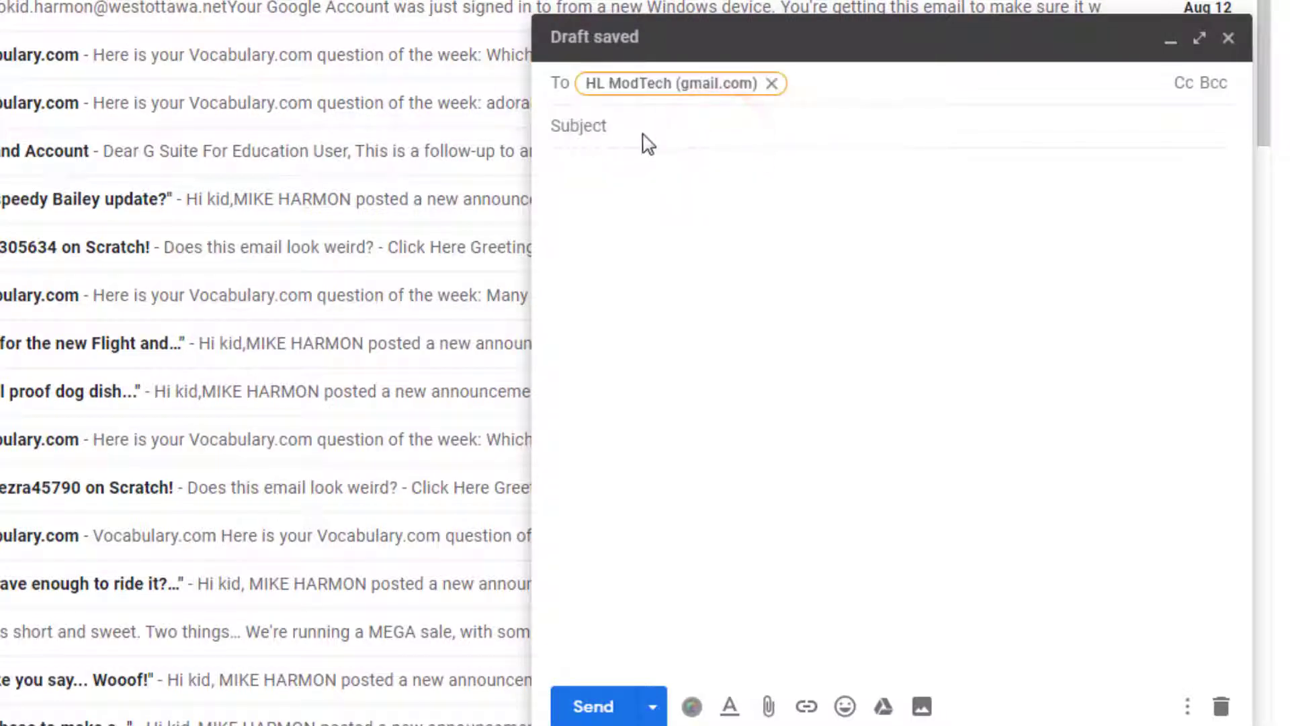
left_click(644, 132)
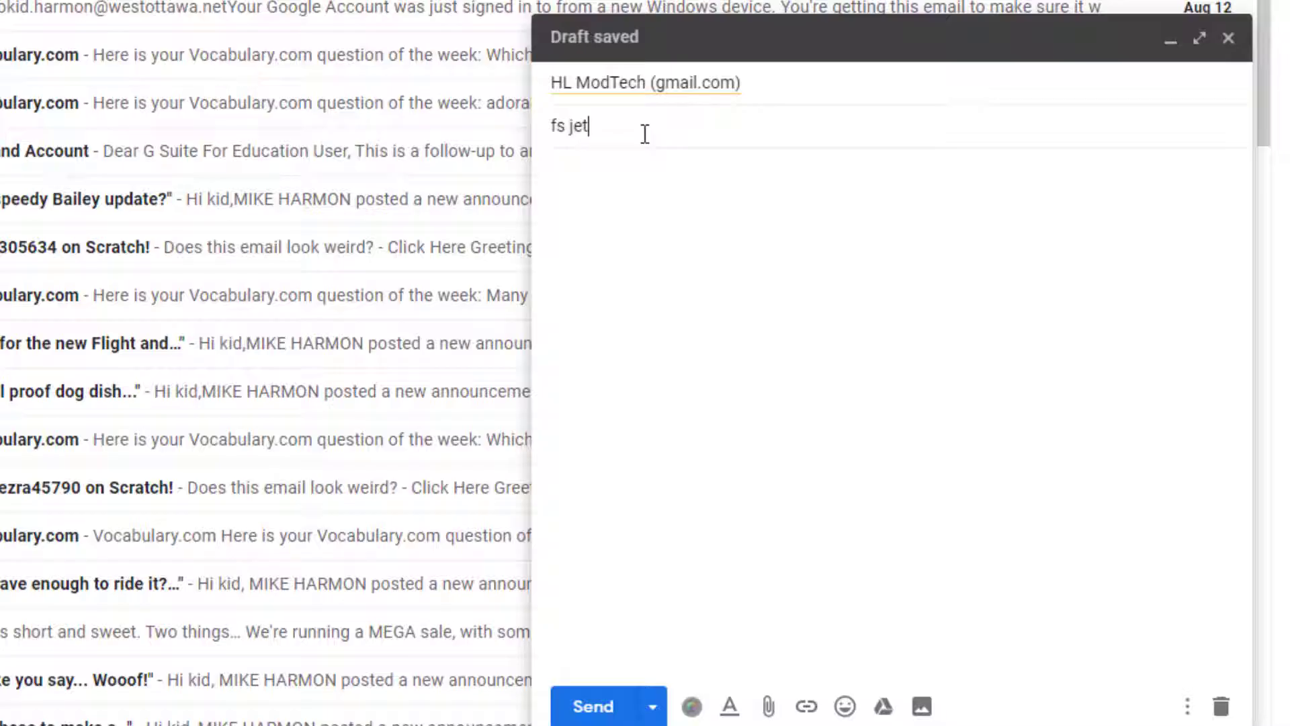
Paste the design link below 'Check out my sweet jet!' and send the email.
left_click(726, 217)
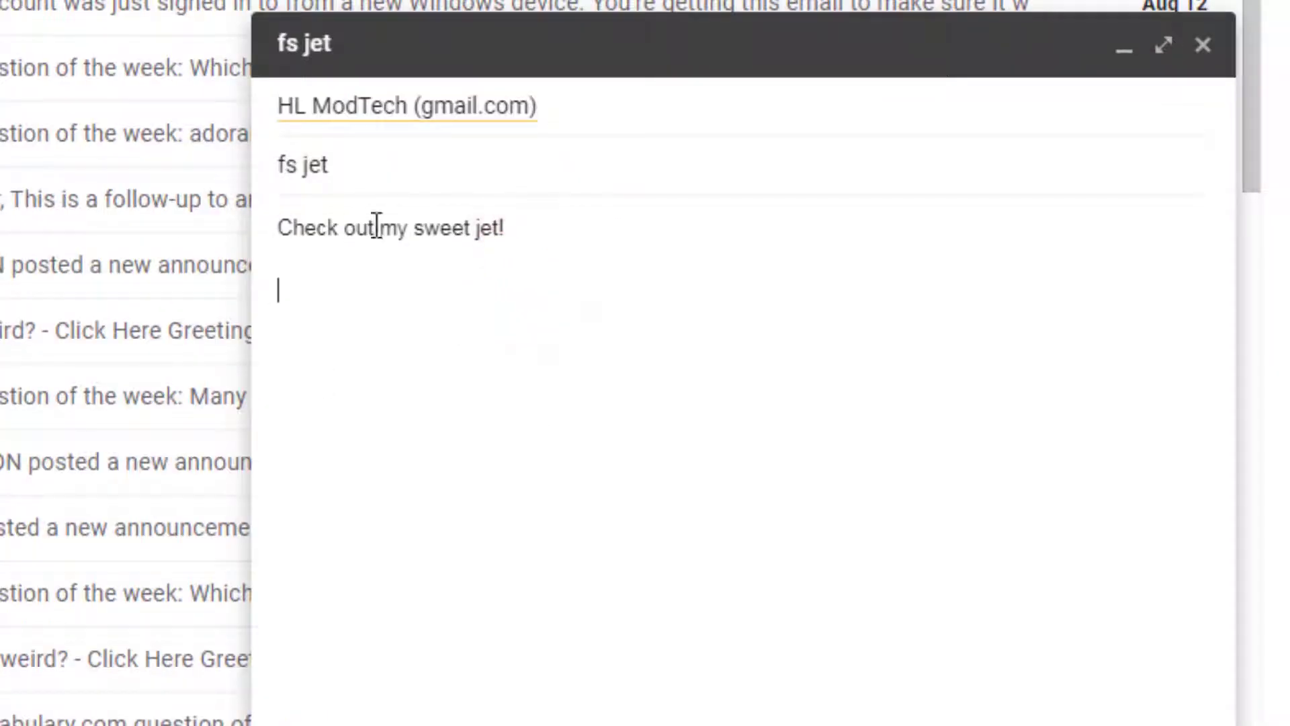
left_click(313, 292)
right_click(313, 293)
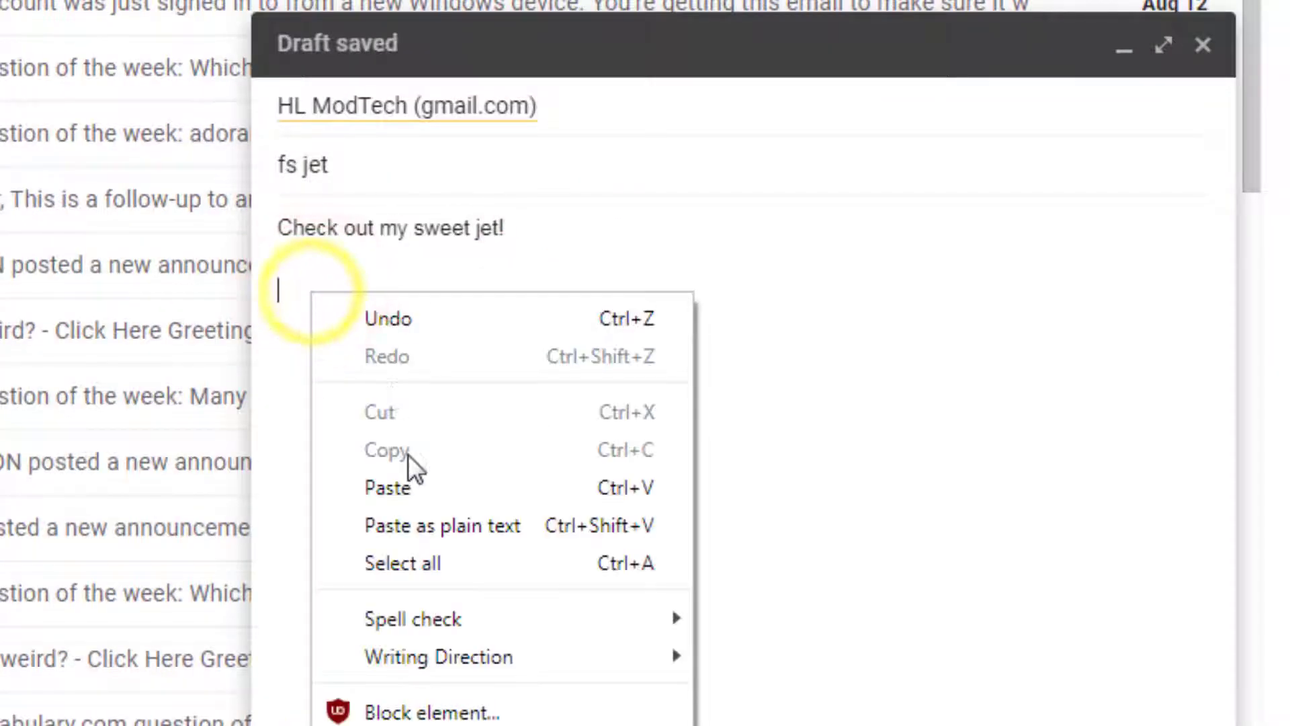
left_click(413, 481)
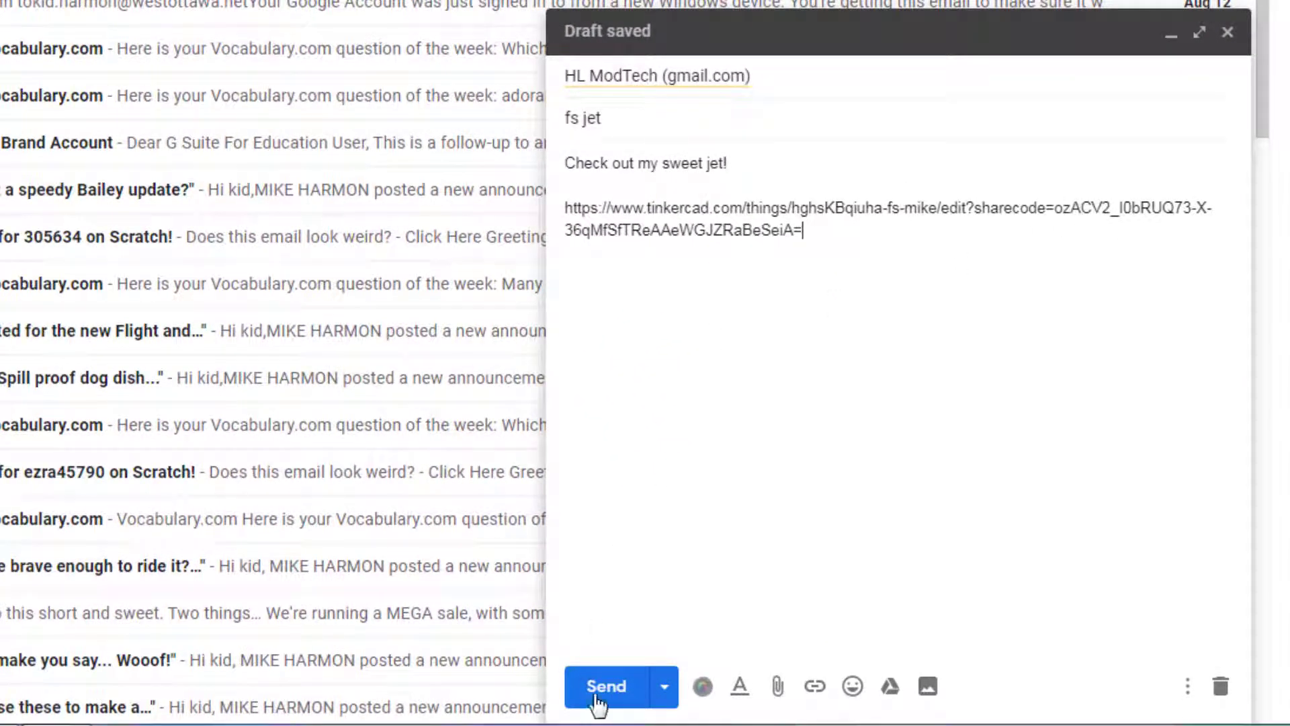
left_click(608, 697)
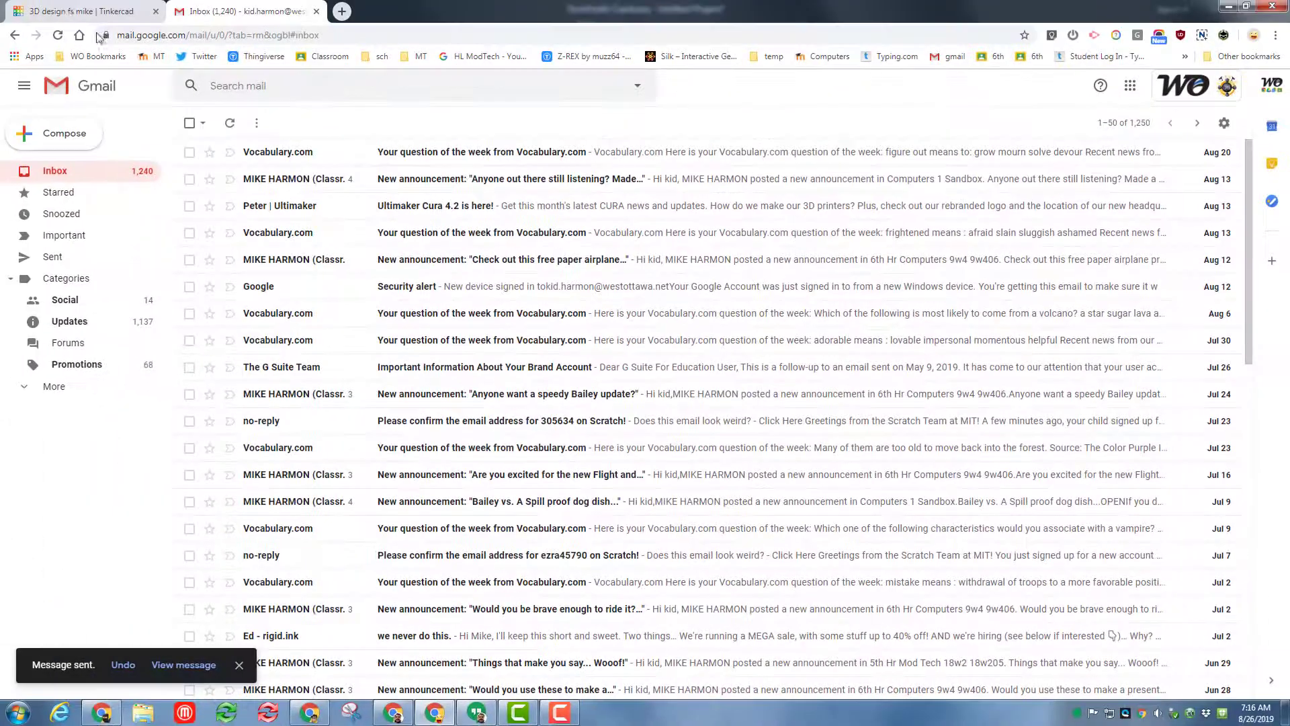
View the original jet nose-on, then open the shared design from the received fs jet email.
left_click(97, 12)
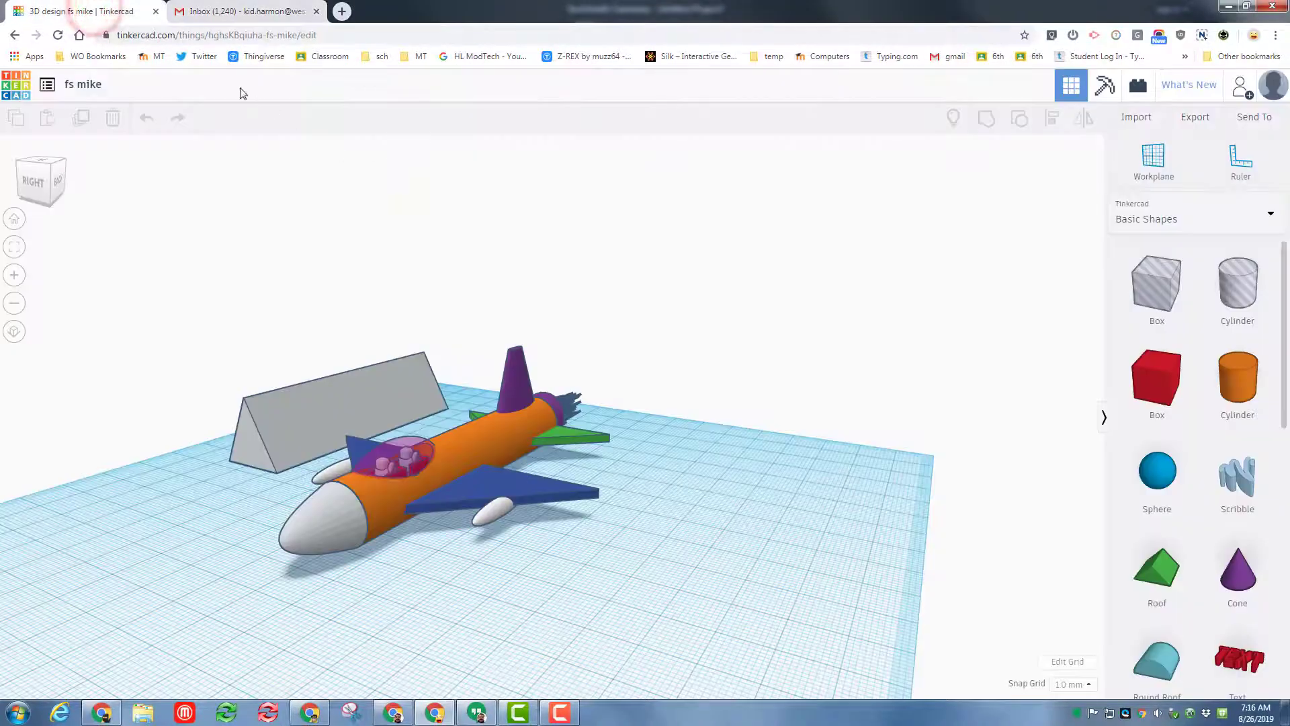
left_click(269, 34)
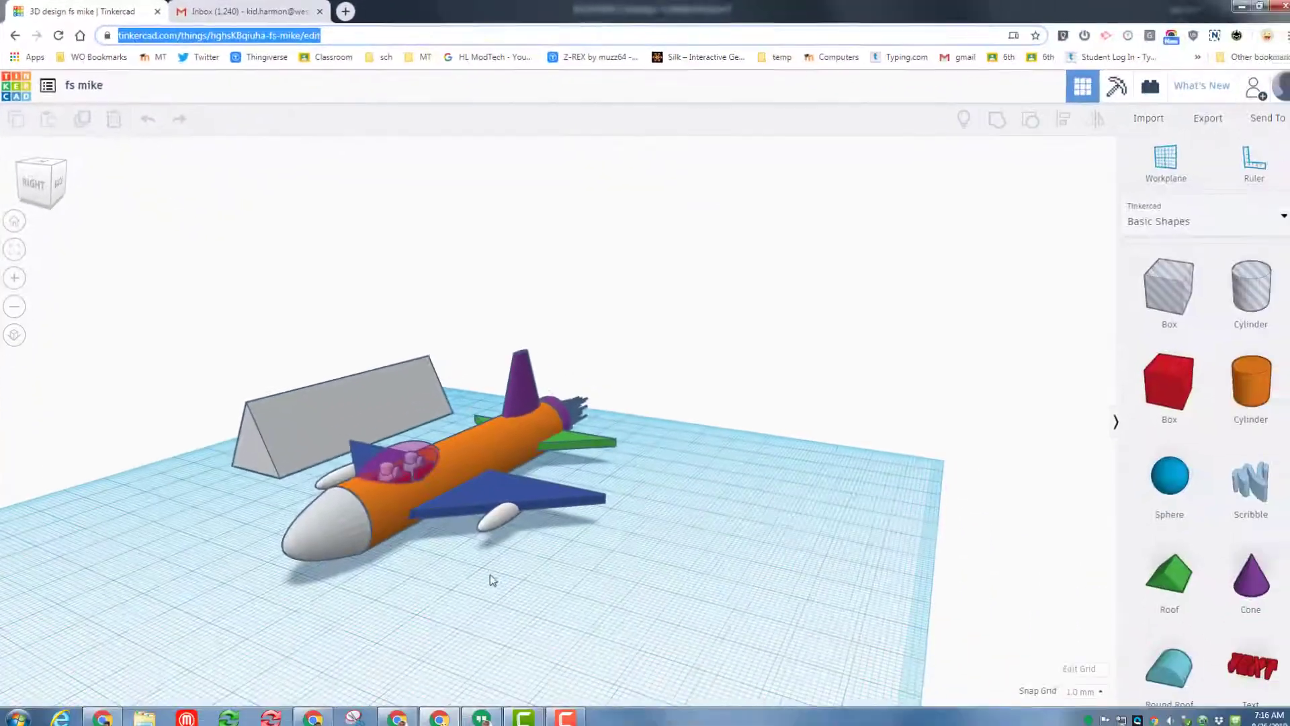
left_click(442, 567)
right_click_drag(560, 570, 546, 562)
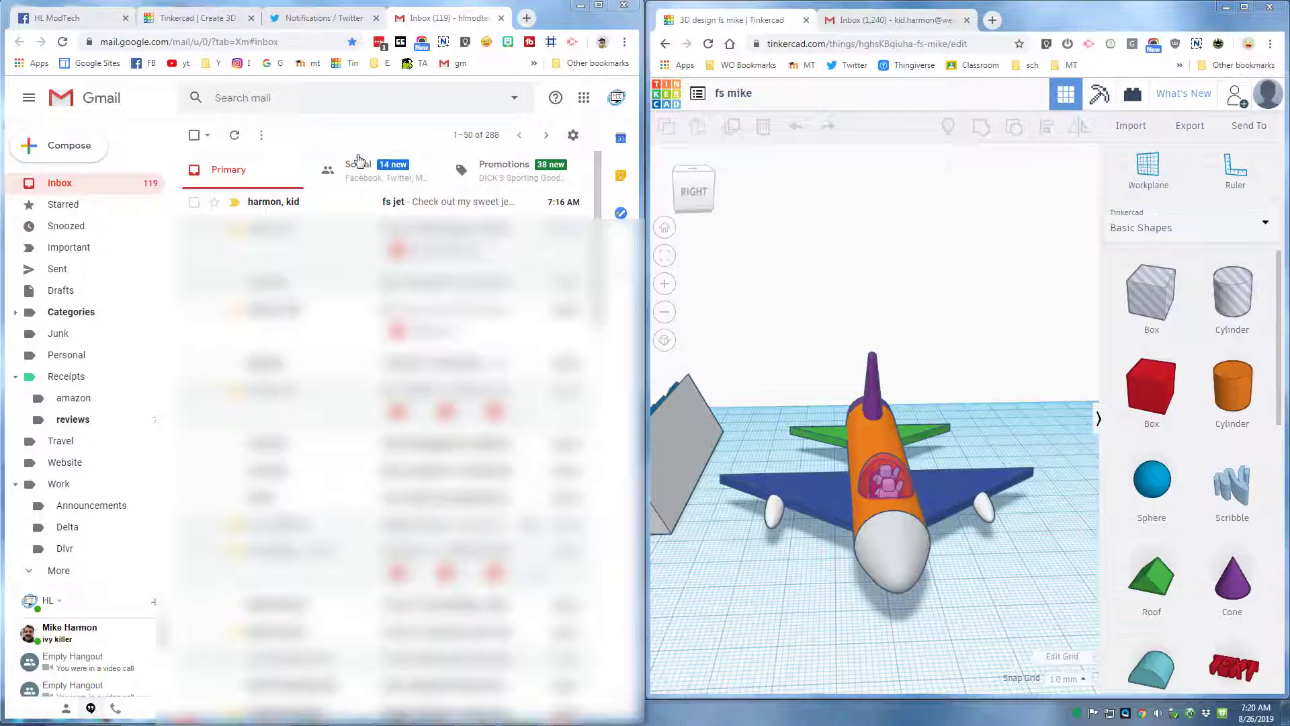
left_click(275, 201)
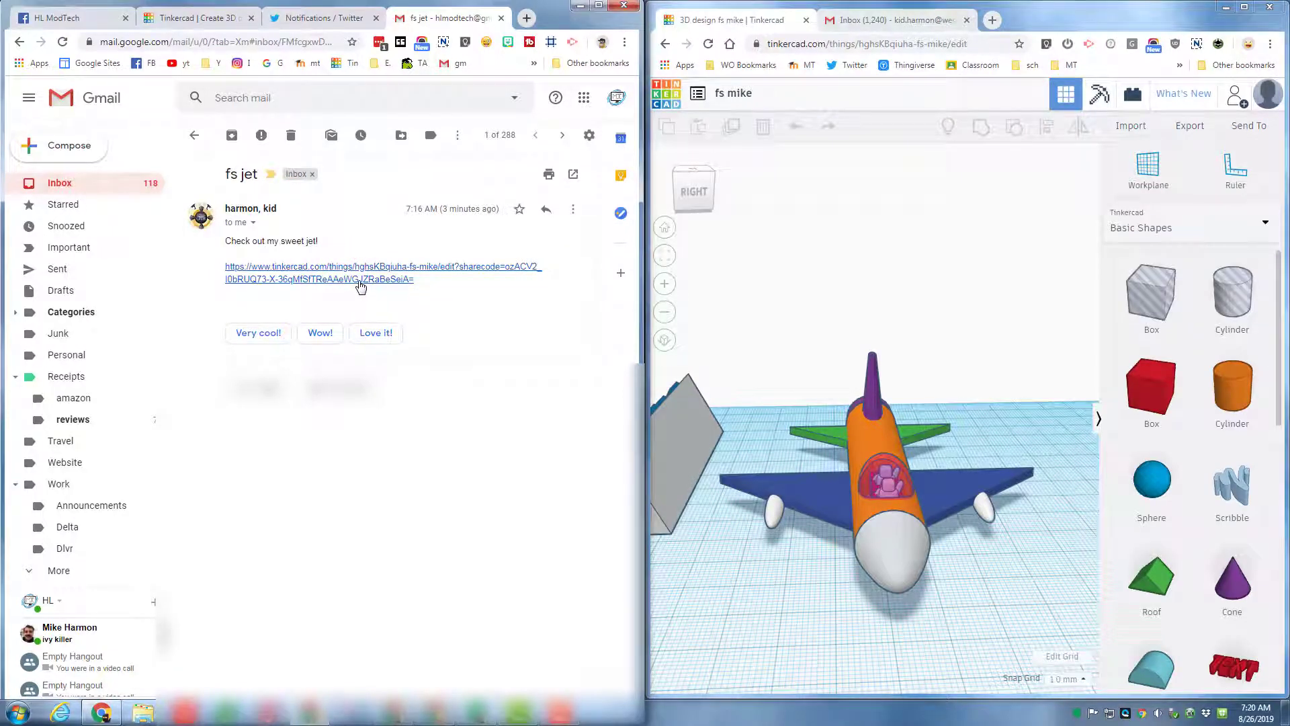
left_click(361, 287)
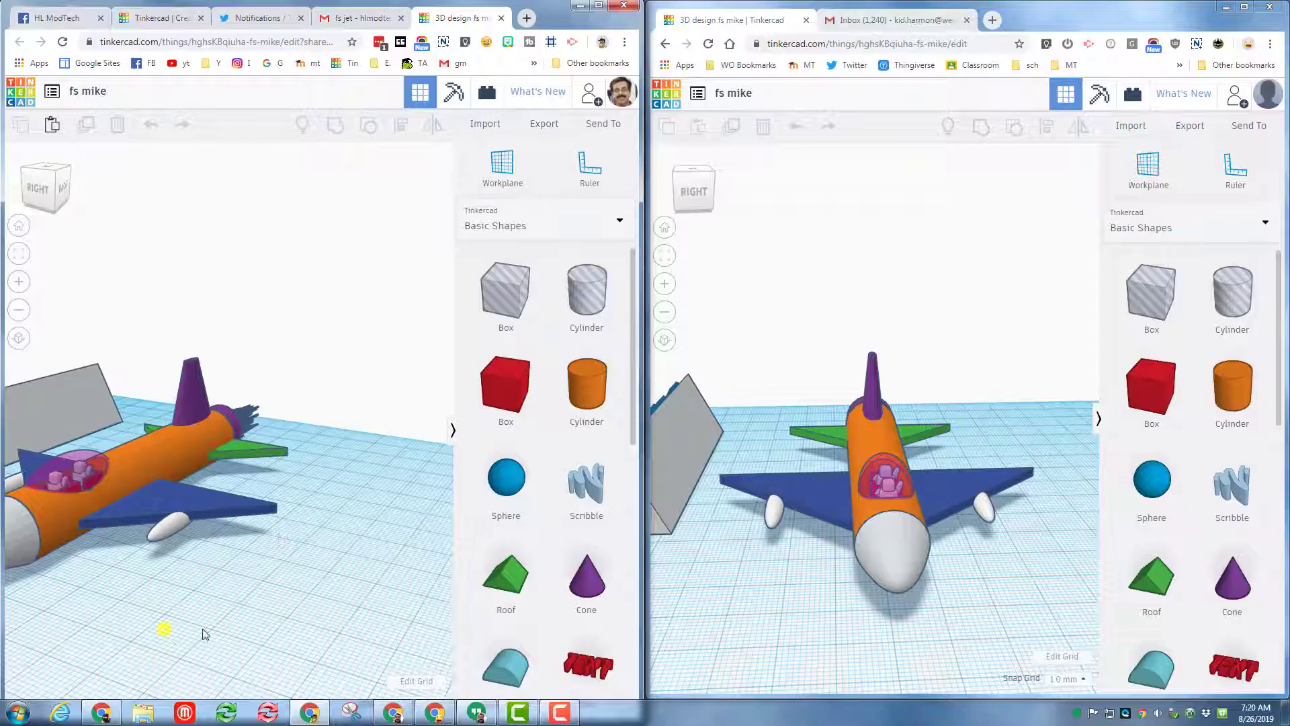
Make the jet's blue main wing yellow.
right_click_drag(205, 634, 242, 636)
right_click_drag(849, 627, 811, 469)
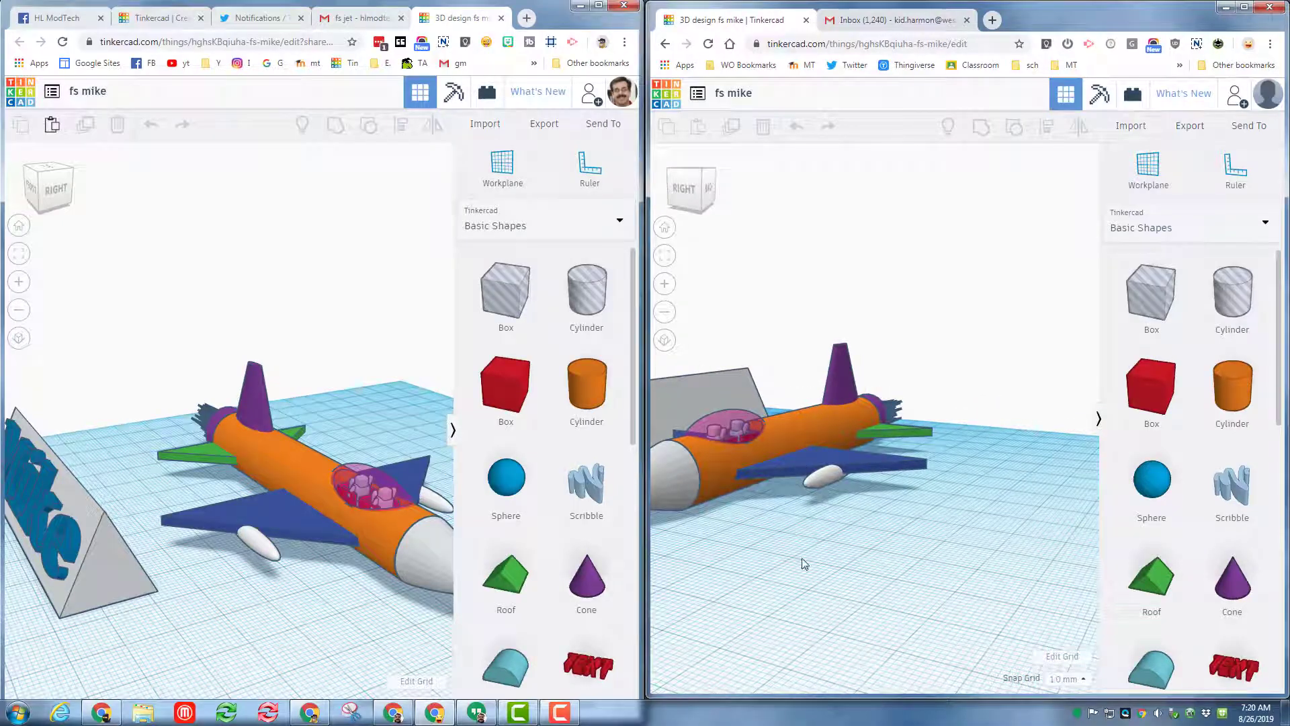
right_click_drag(806, 565, 827, 501)
left_click(818, 480)
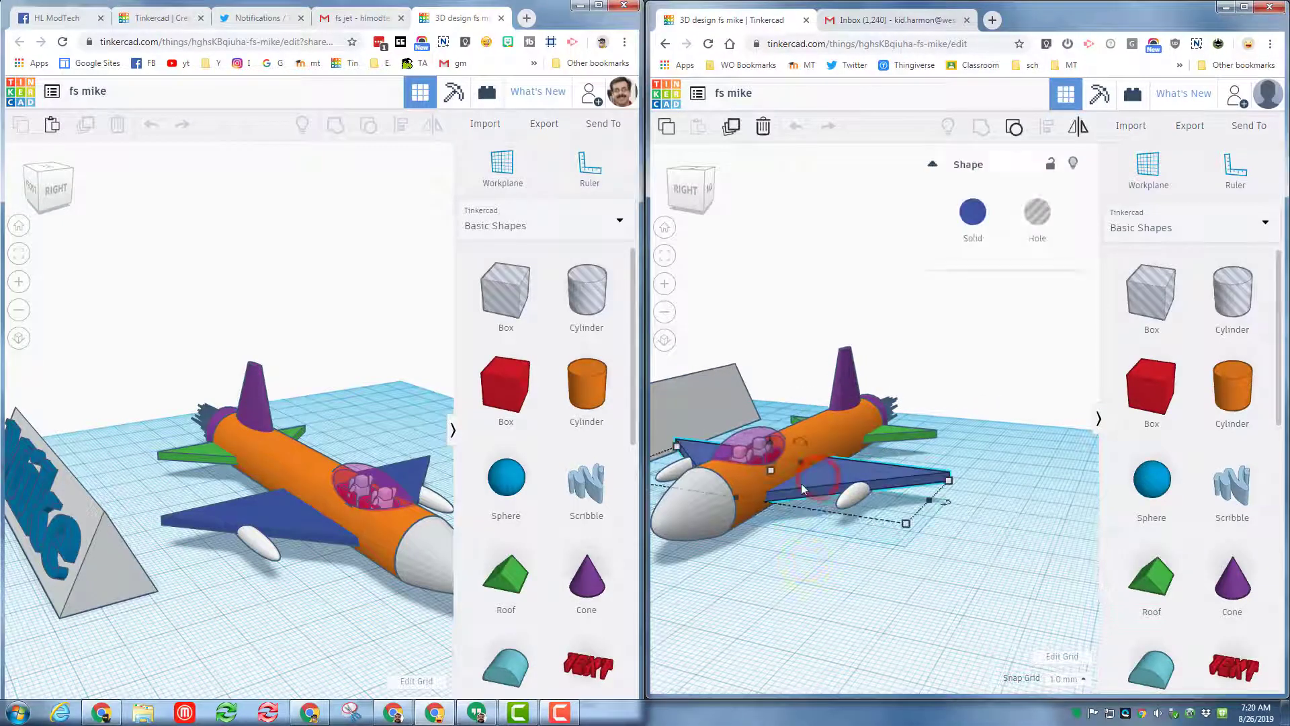
left_click(974, 213)
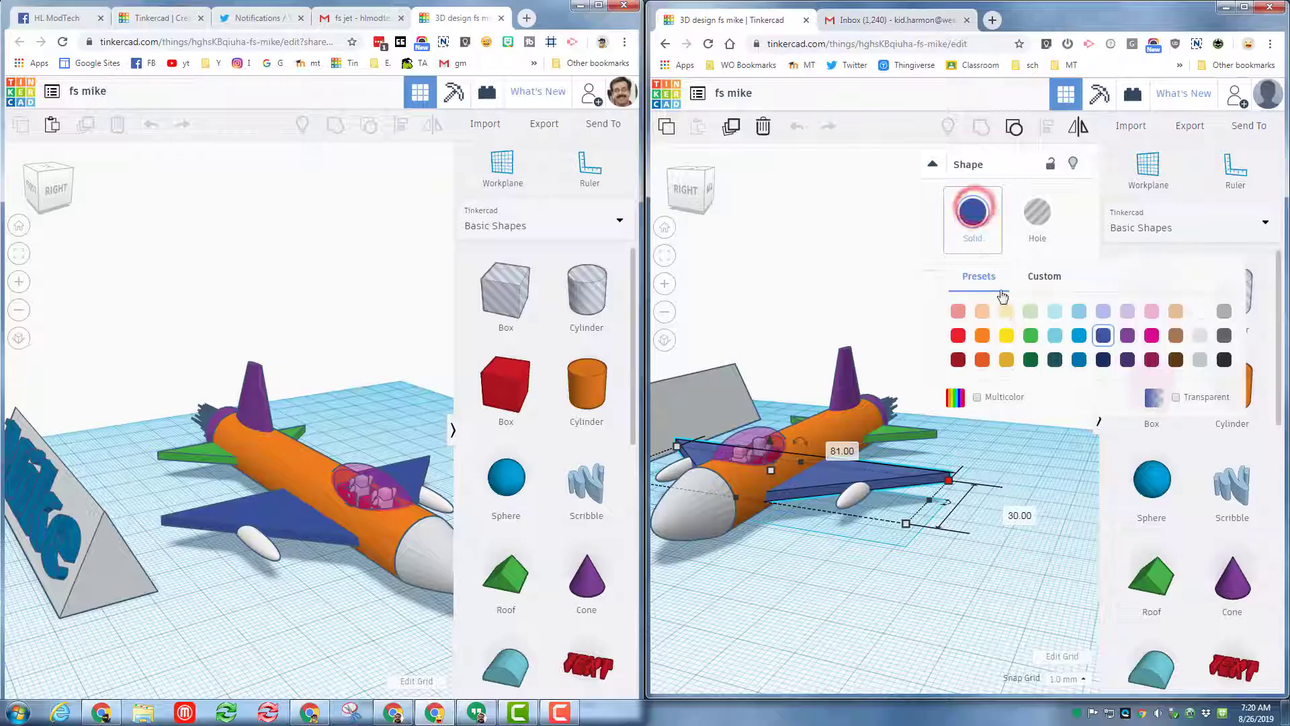
left_click(1006, 335)
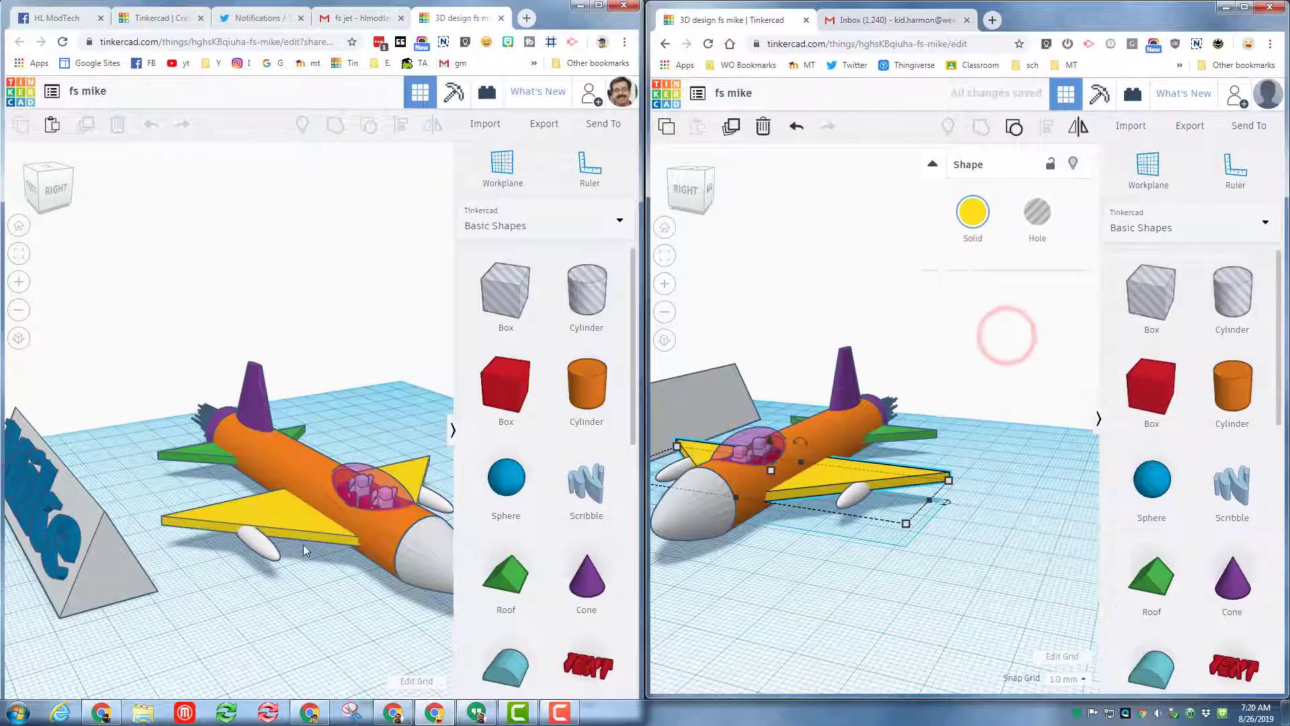
Resize the tail fin cone's base, recolour it yellow, and show the design full screen.
left_click(252, 408)
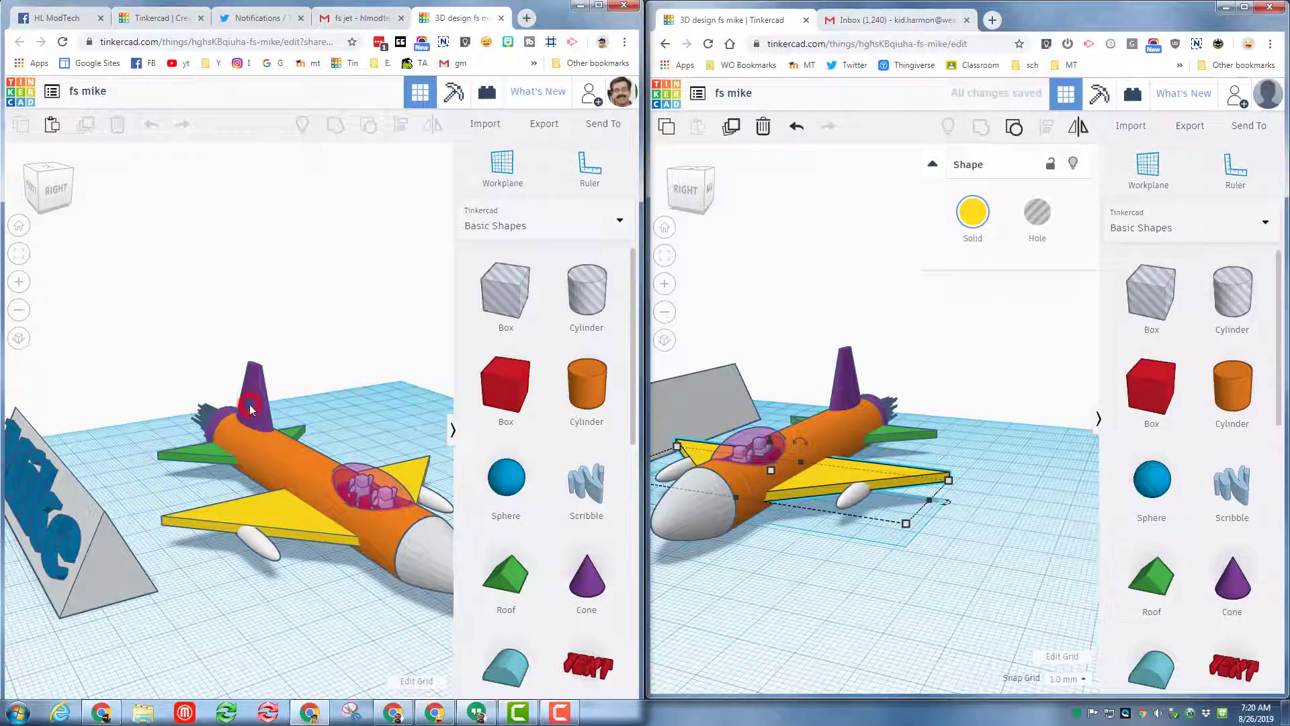
right_click_drag(229, 464, 309, 462)
left_click_drag(291, 463, 280, 459)
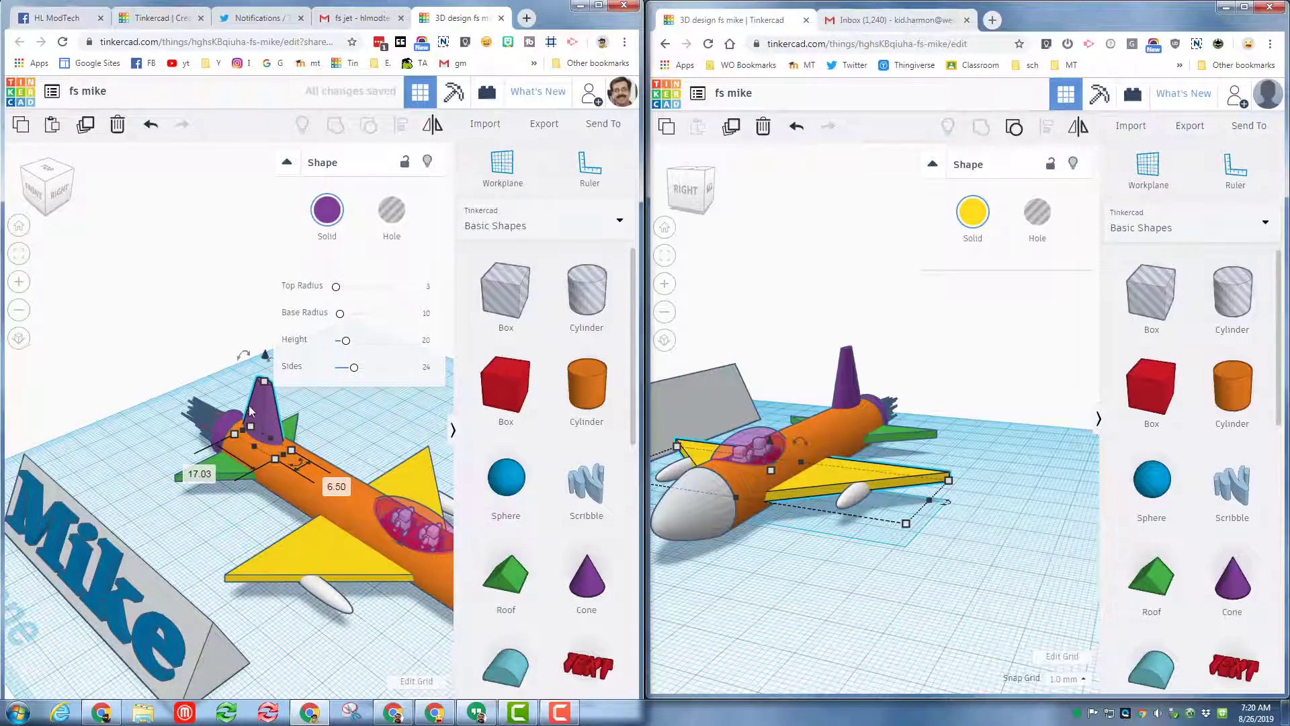
left_click(327, 211)
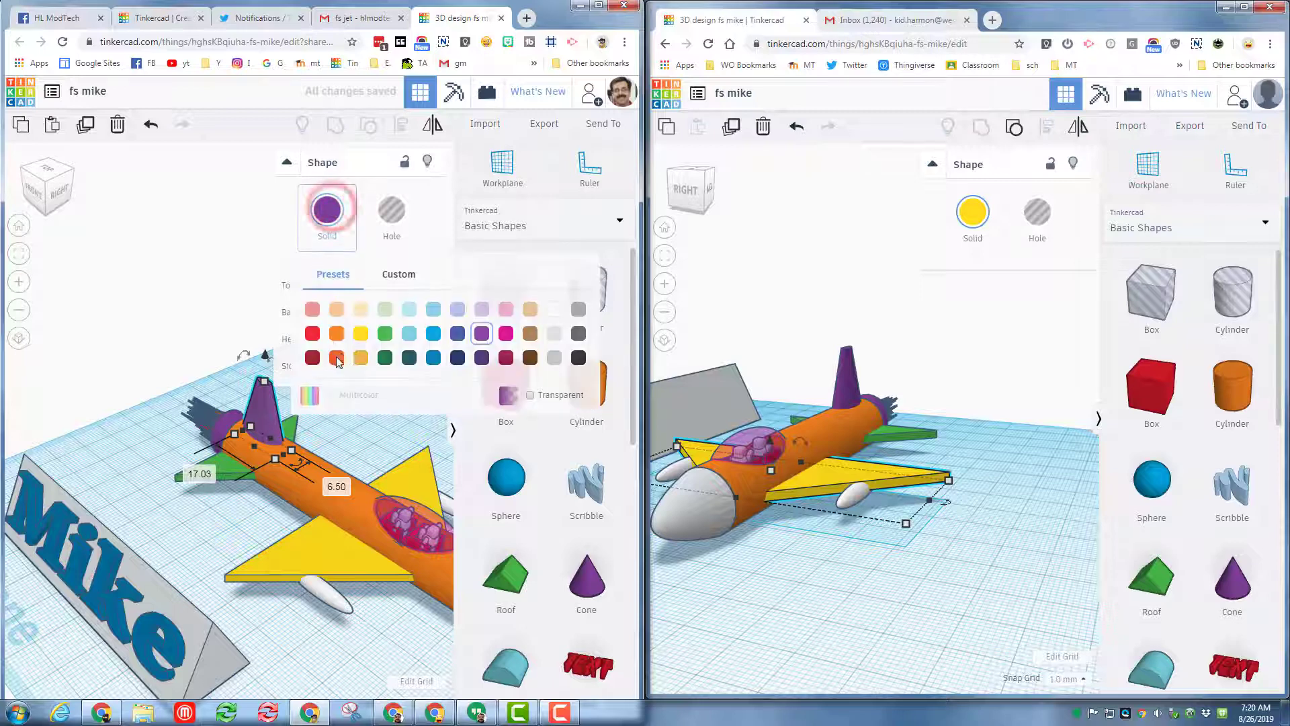
left_click(387, 336)
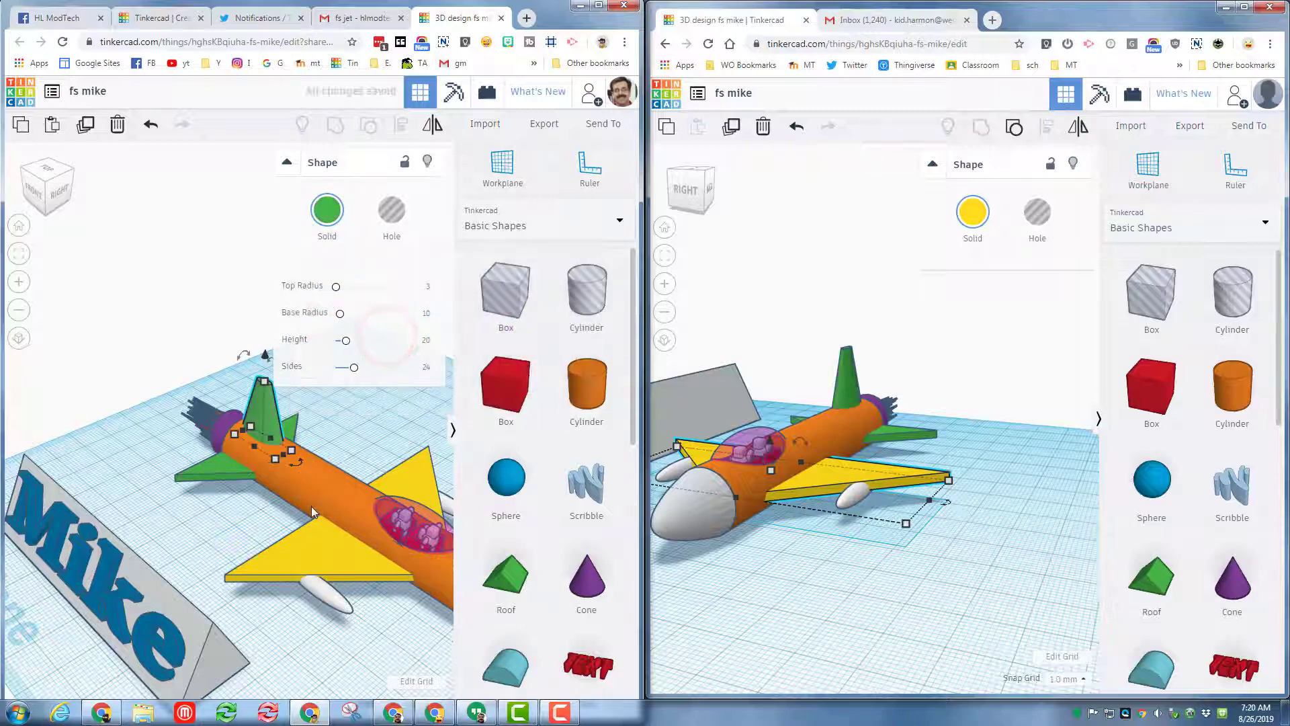
left_click(322, 214)
left_click(363, 336)
left_click(1244, 6)
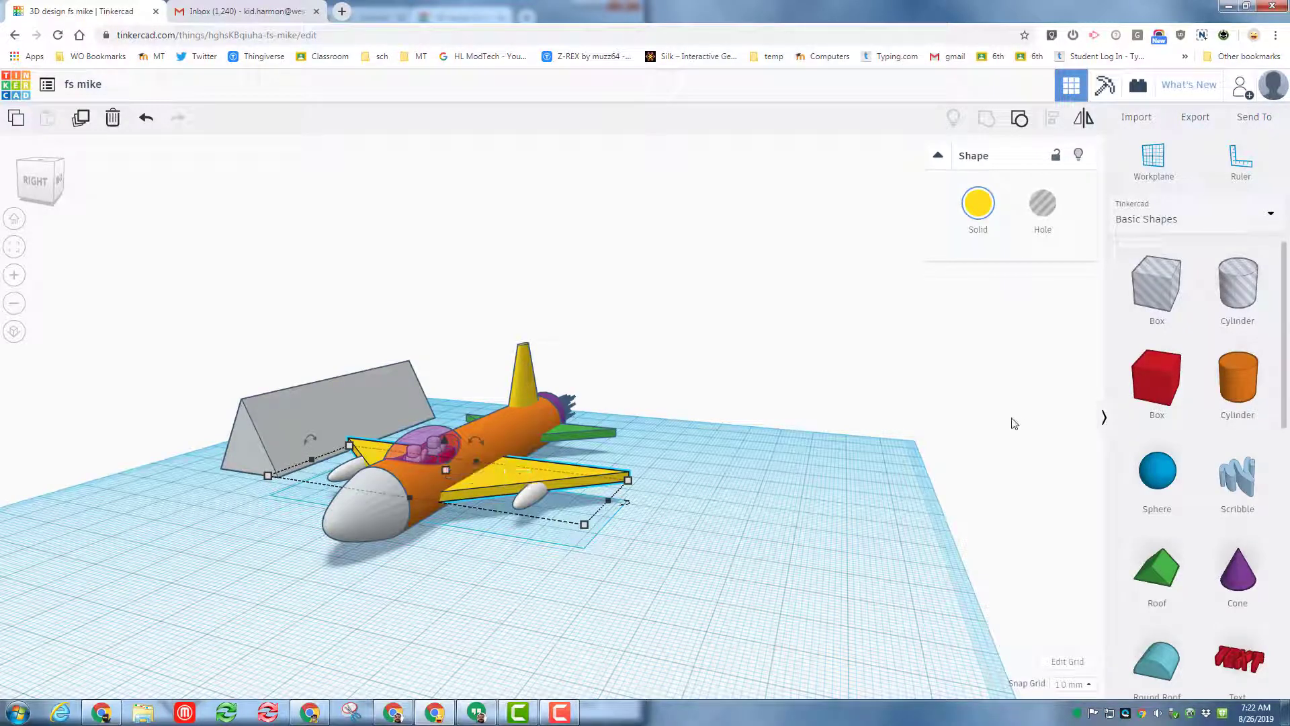
List all Shape Generators in the shape library to find Swept NACA.
left_click(1151, 219)
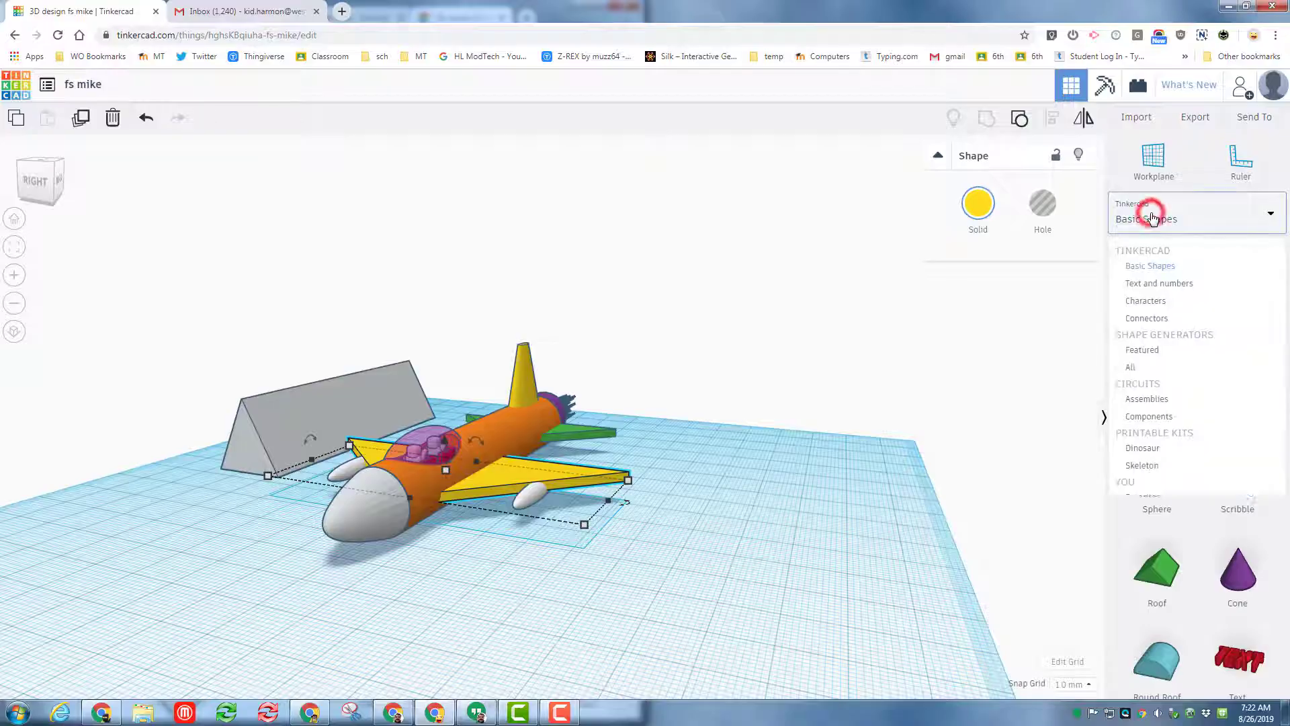
left_click(1130, 368)
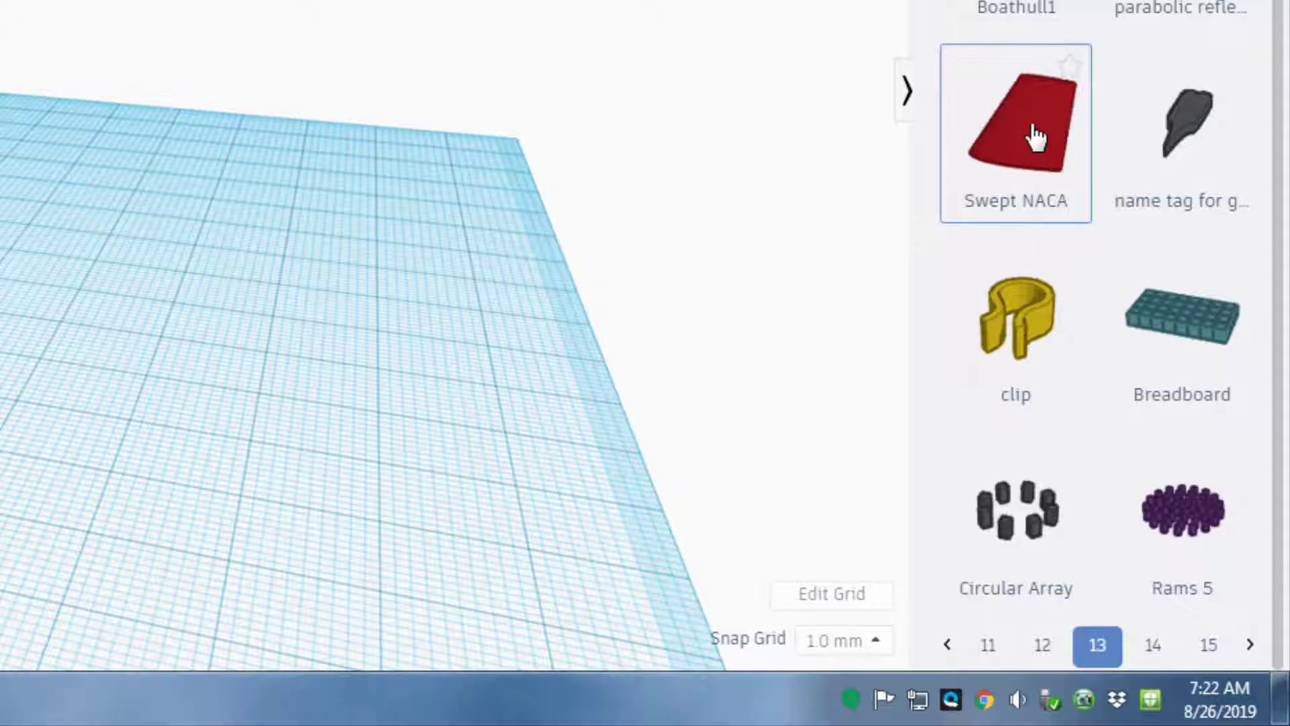
Place a Swept NACA airfoil beside the jet and rotate it upright to -180°.
left_click_drag(1036, 136, 382, 482)
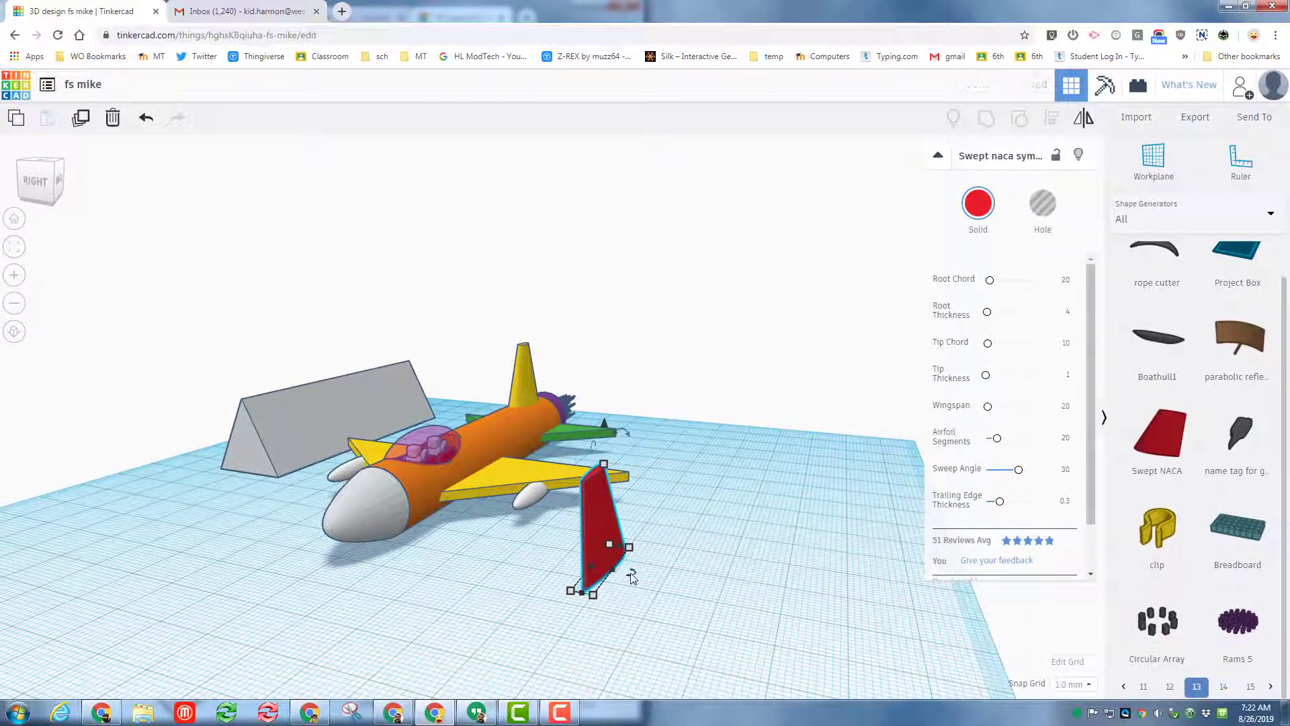
left_click(17, 167)
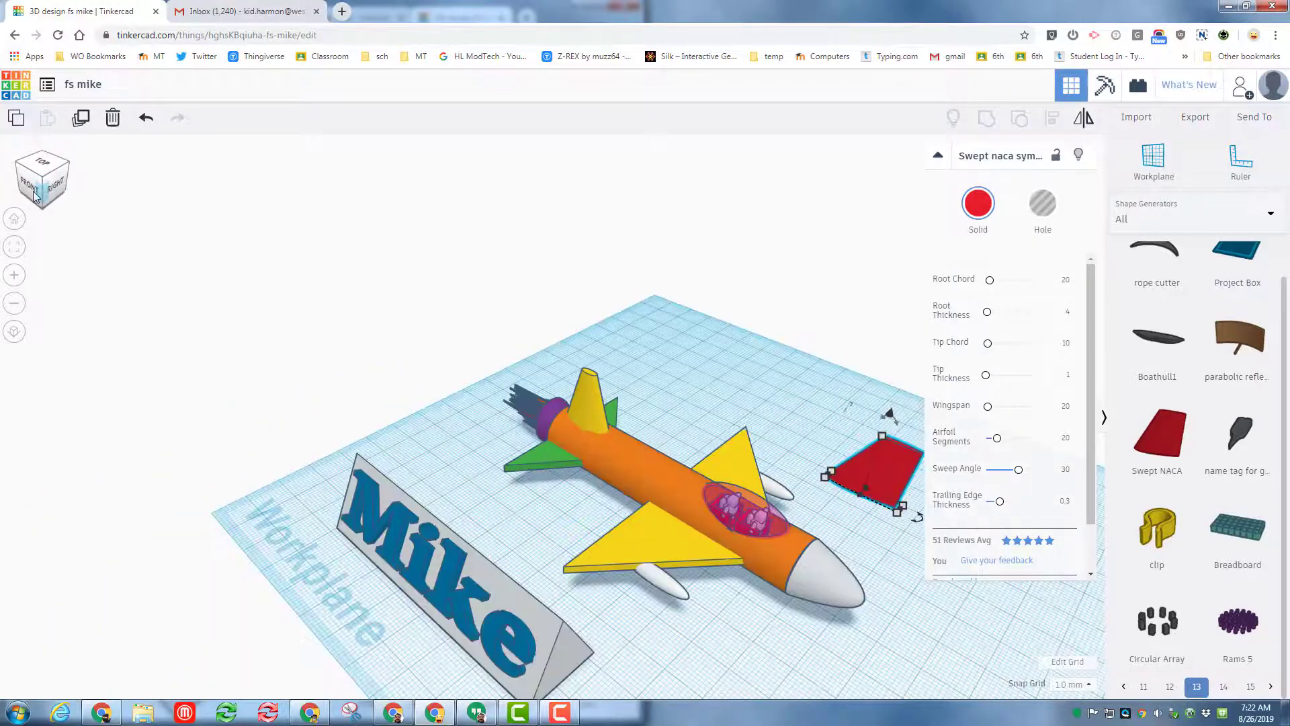
left_click(31, 190)
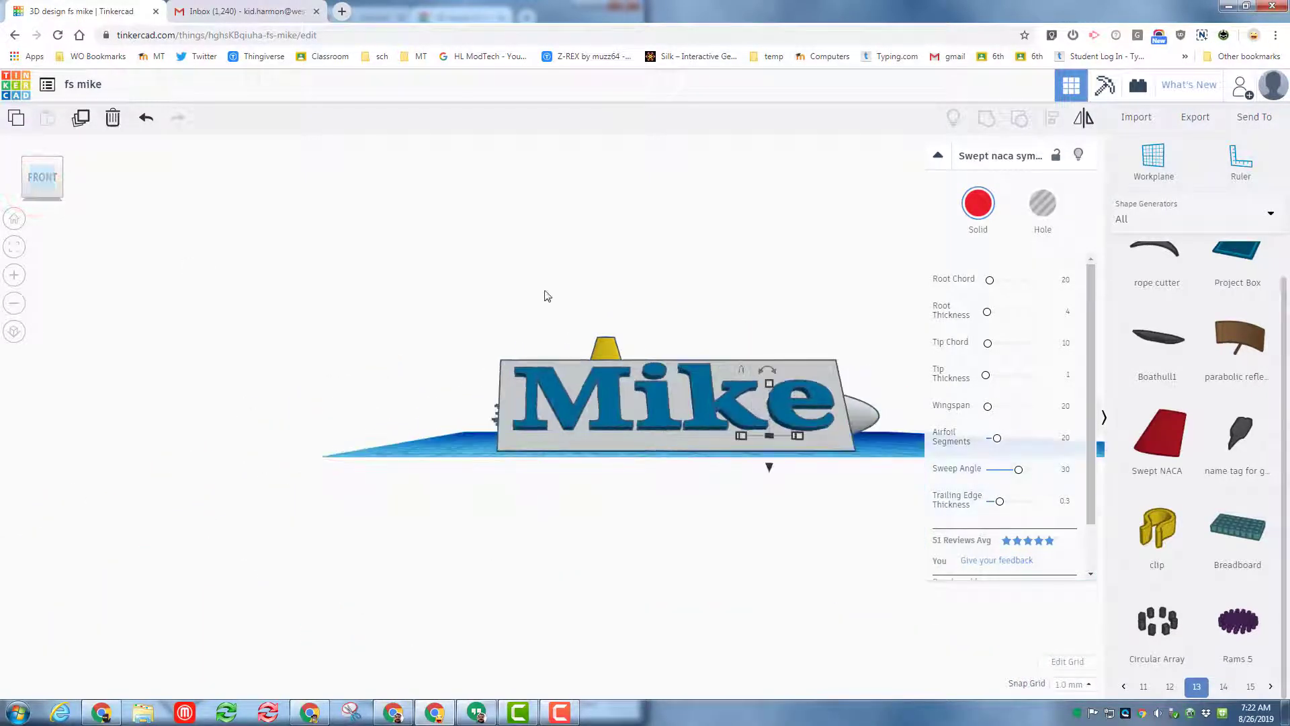
left_click(58, 163)
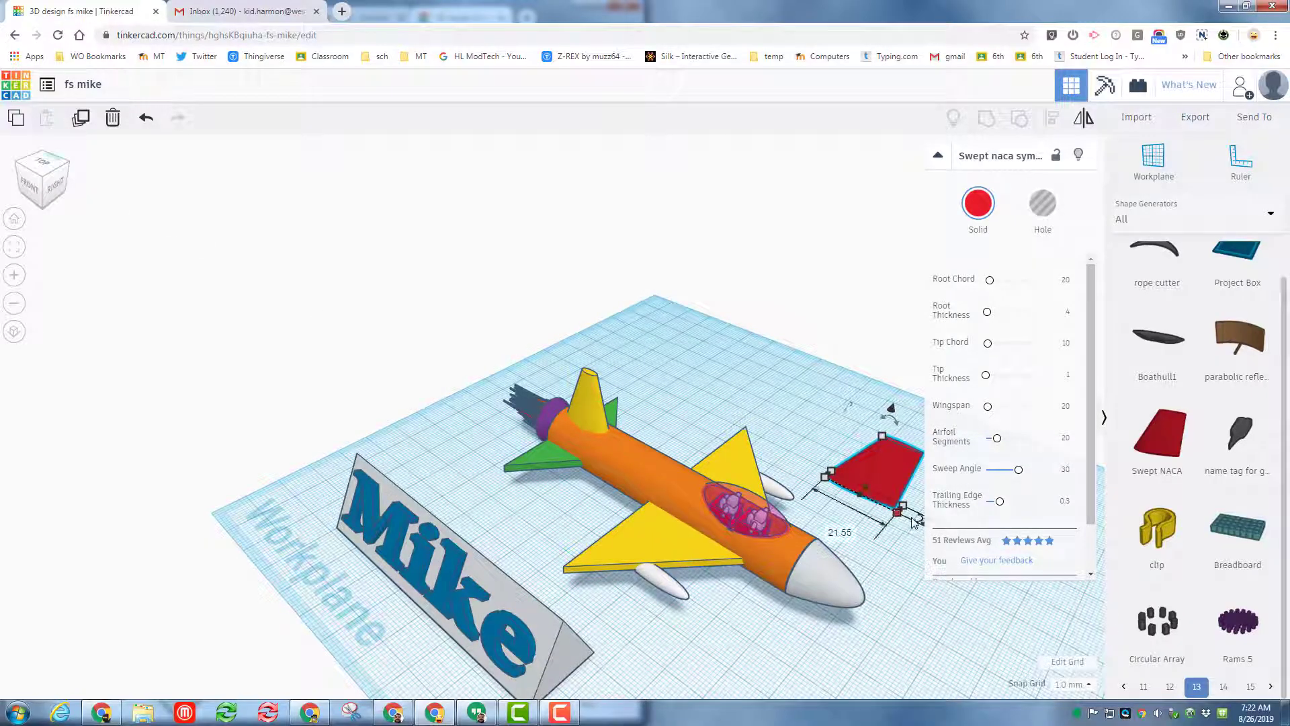
left_click_drag(917, 526, 820, 478)
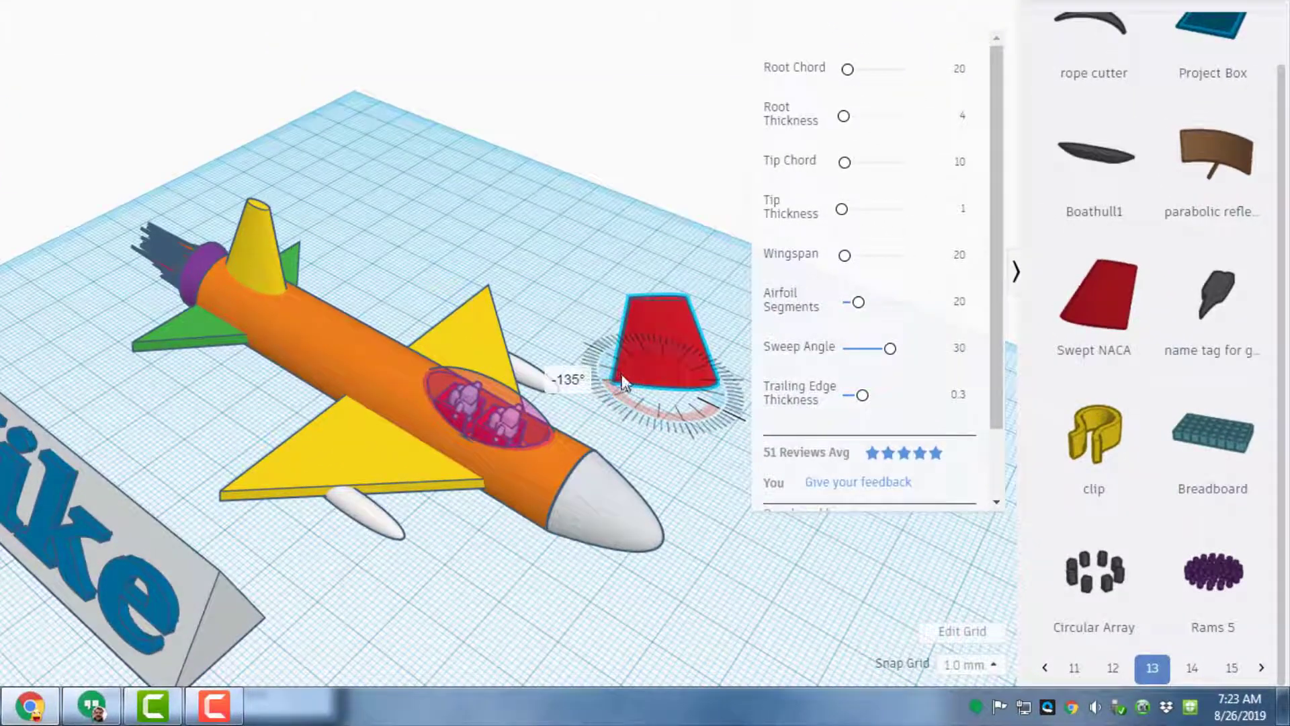
left_click_drag(622, 375, 618, 363)
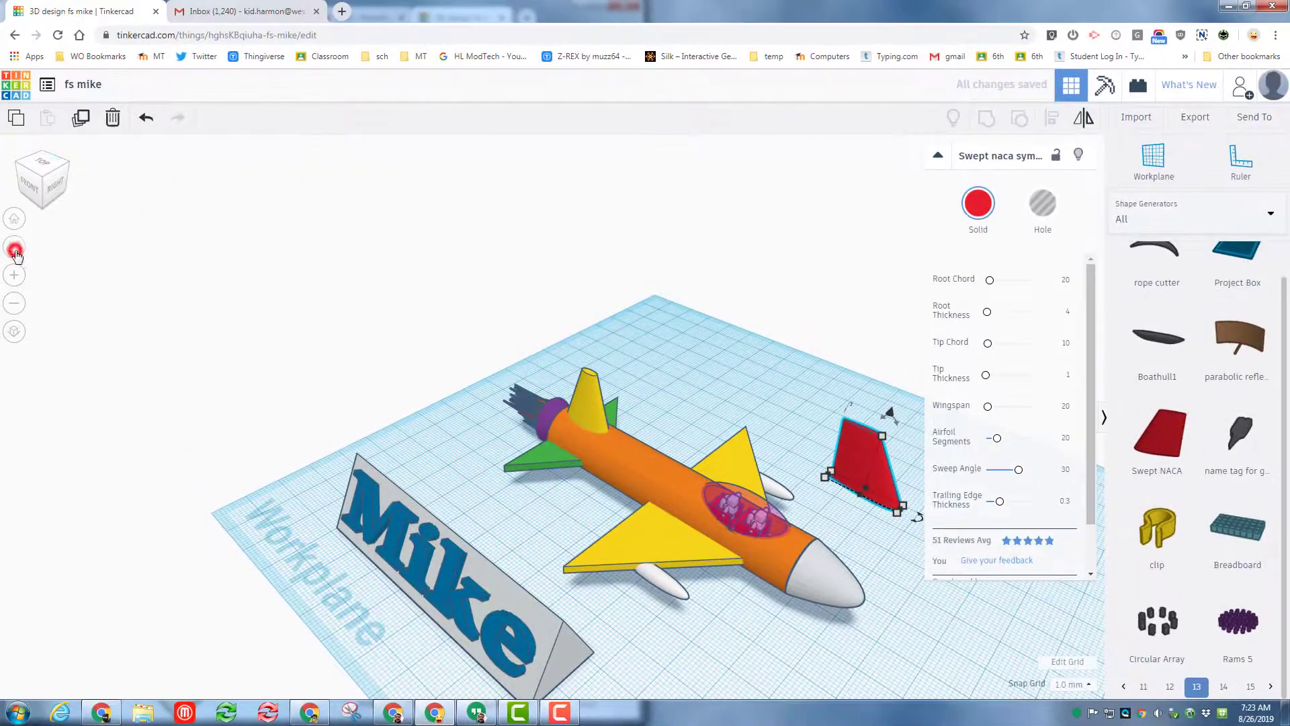
left_click(14, 250)
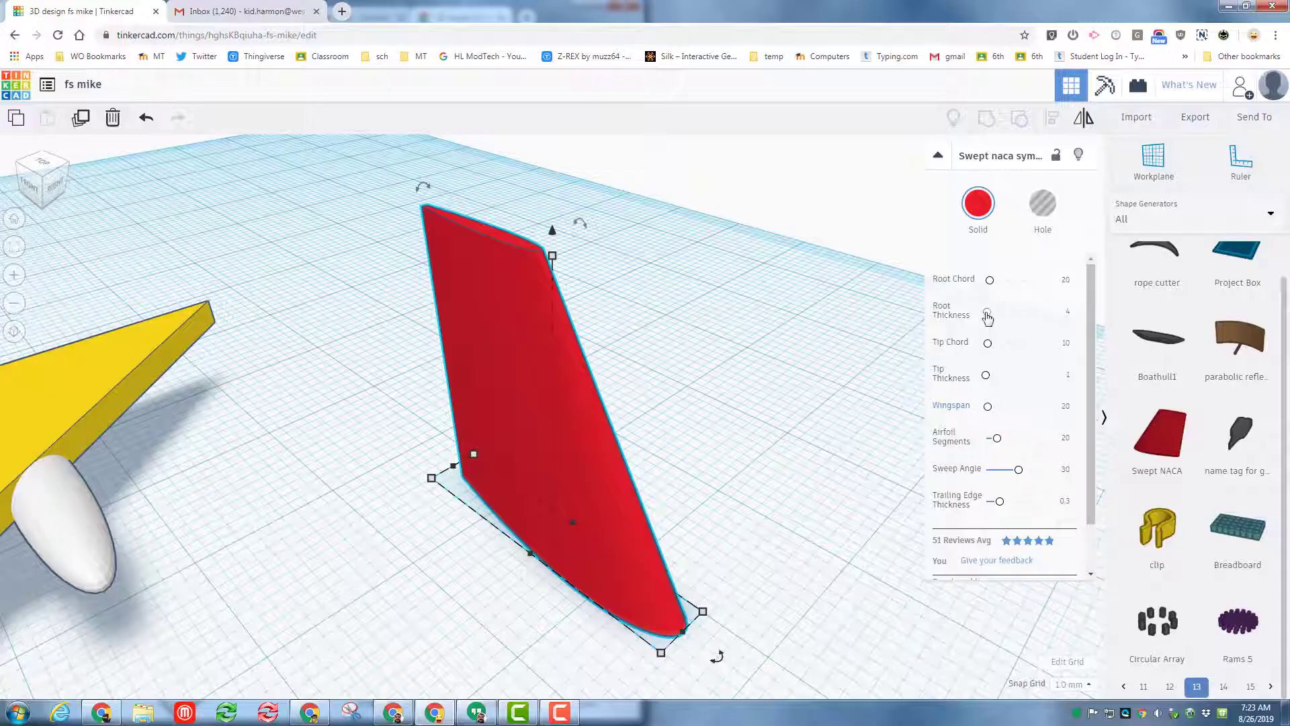
left_click(1068, 345)
key("Return")
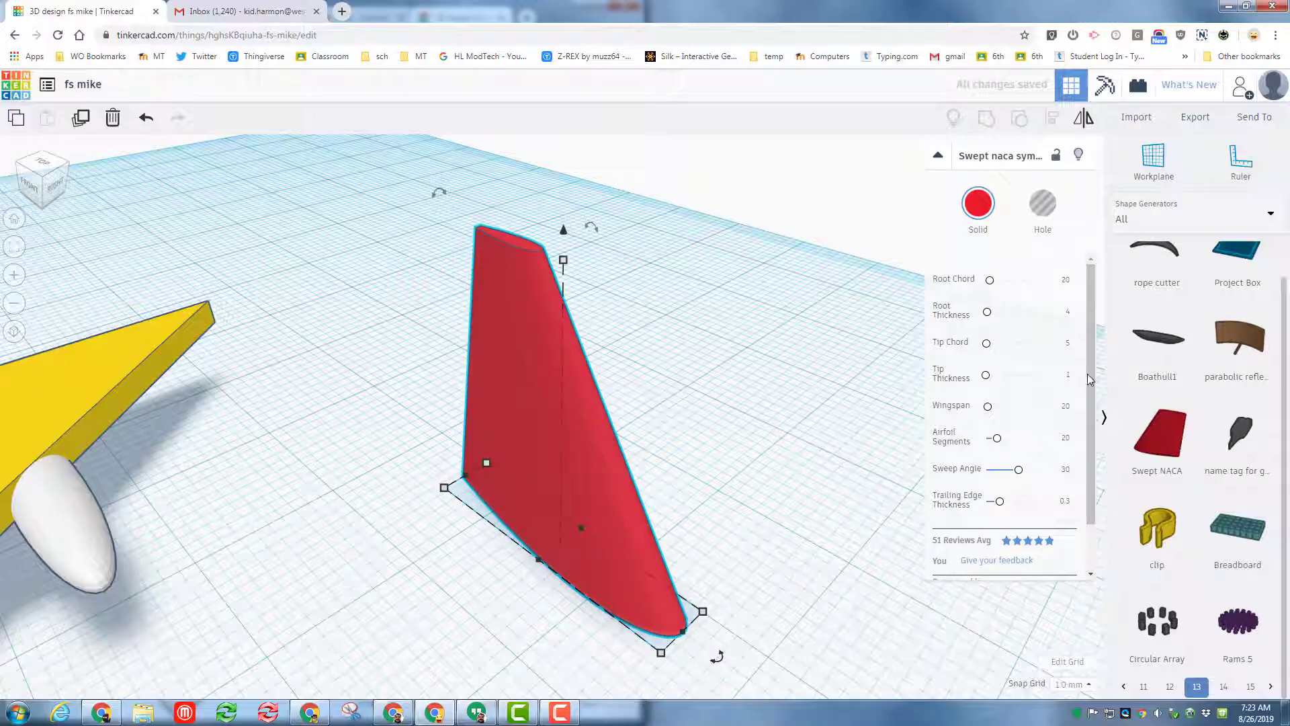
left_click(1068, 345)
type("10")
key("Return")
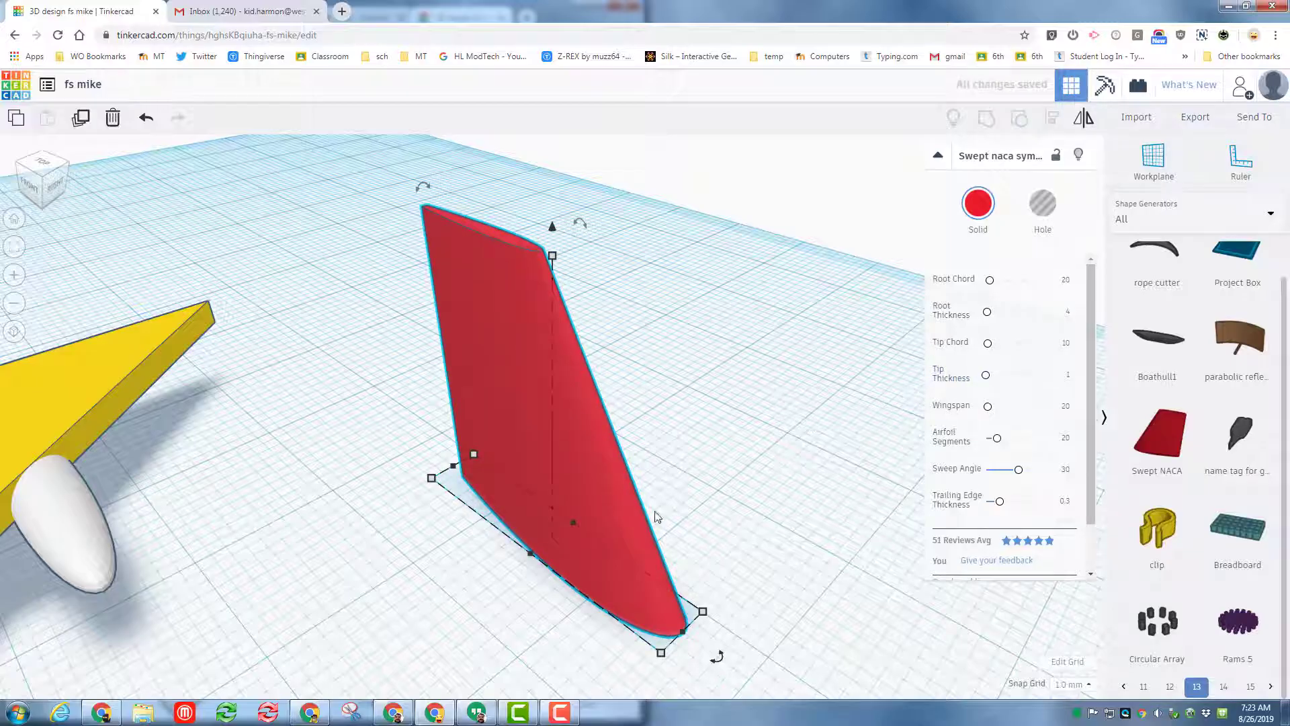
Rotate the red airfoil to exactly -90° so it lies flat like a wing.
right_click_drag(787, 507, 638, 507)
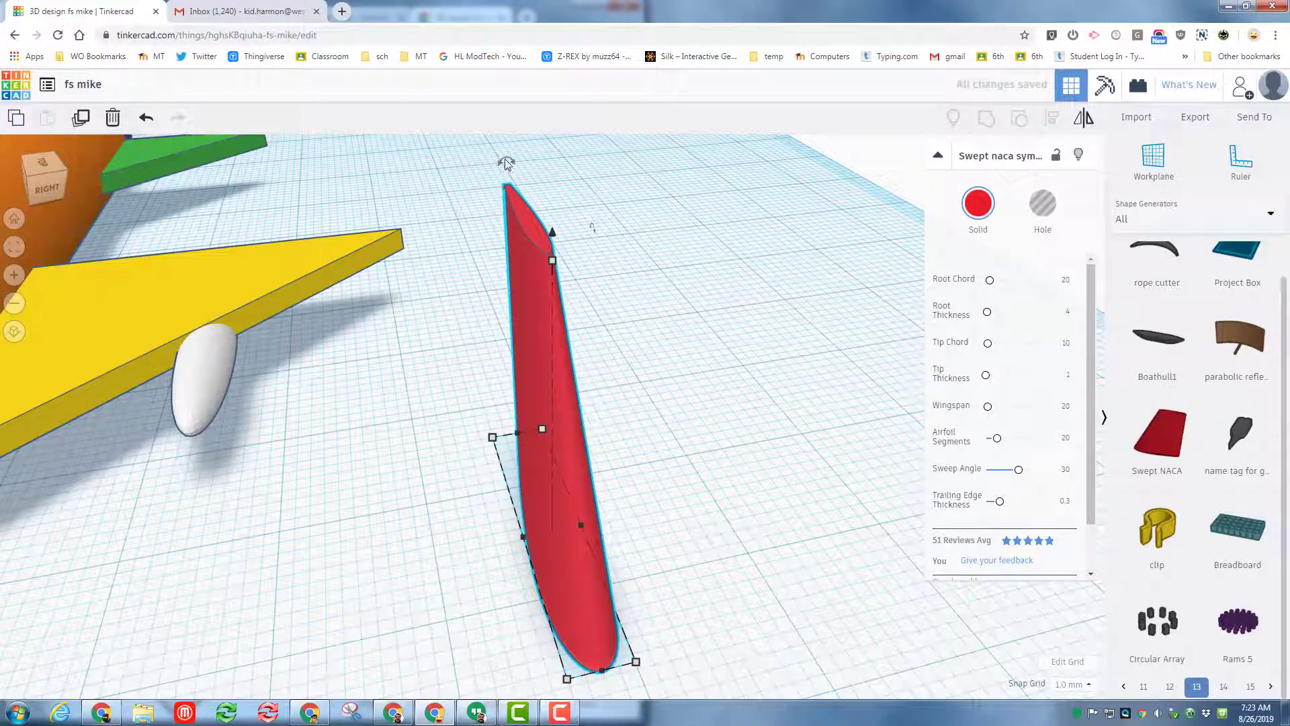
left_click_drag(505, 163, 706, 414)
left_click(672, 396)
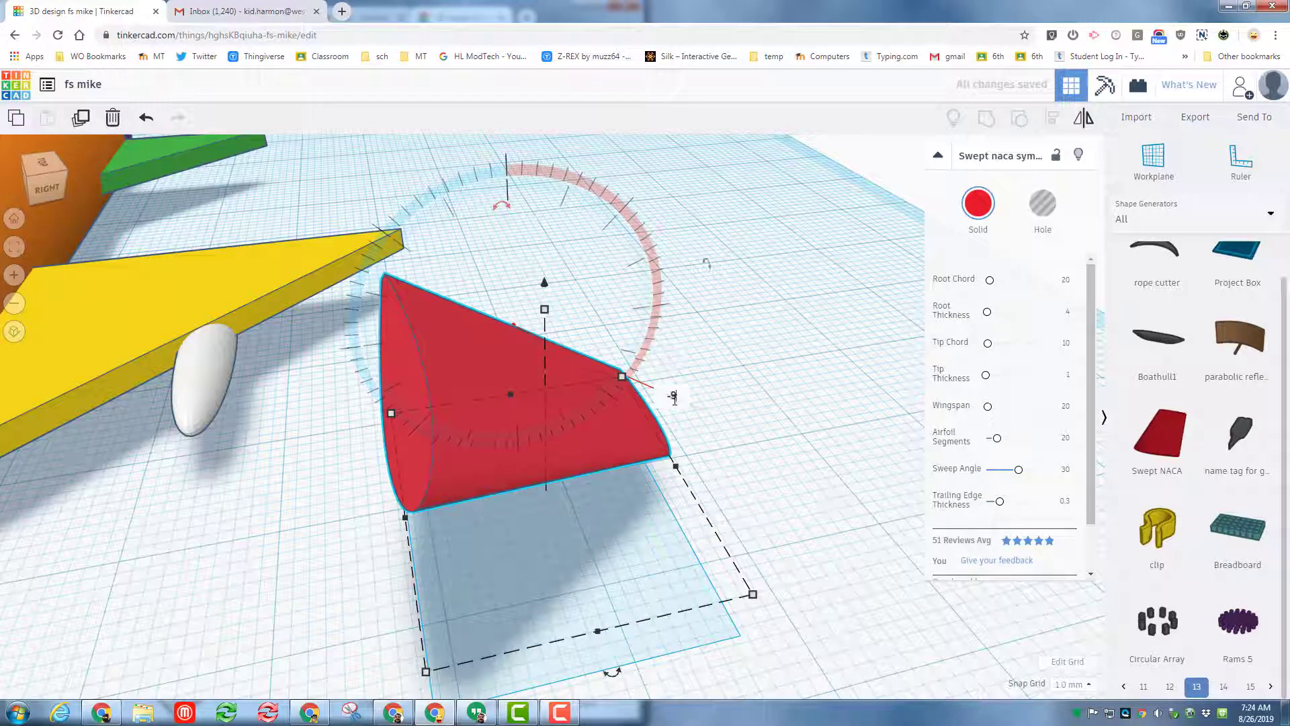
key("Return")
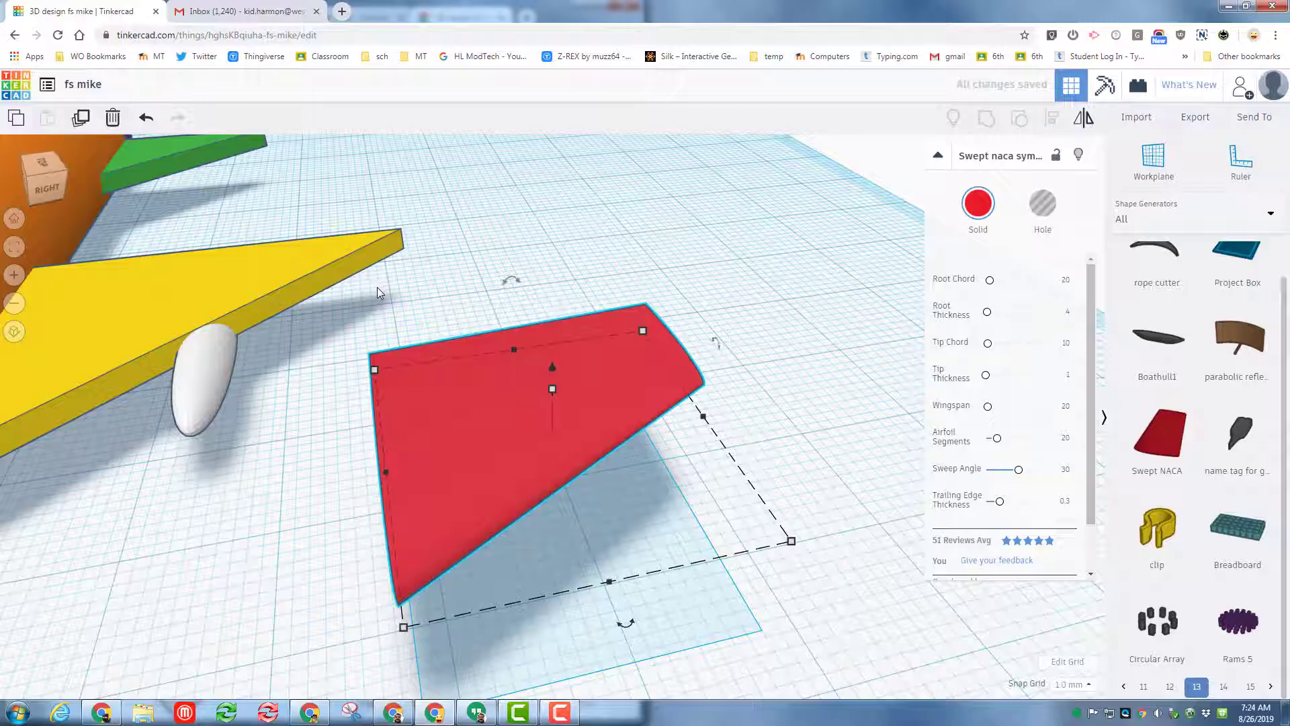
Lengthen the airfoil to 50 toward the fuselage and raise it off the workplane.
scroll(377, 287, "down", 2)
scroll(377, 288, "down", 5)
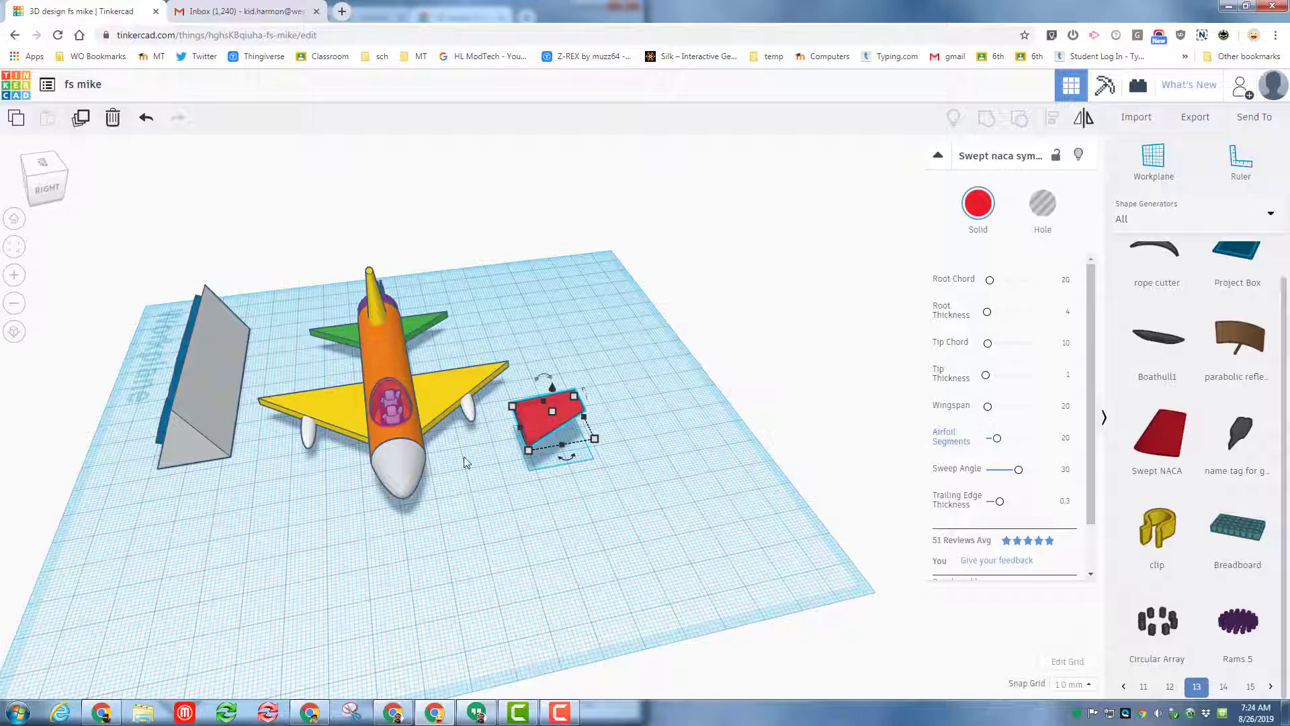
left_click_drag(518, 436, 400, 443)
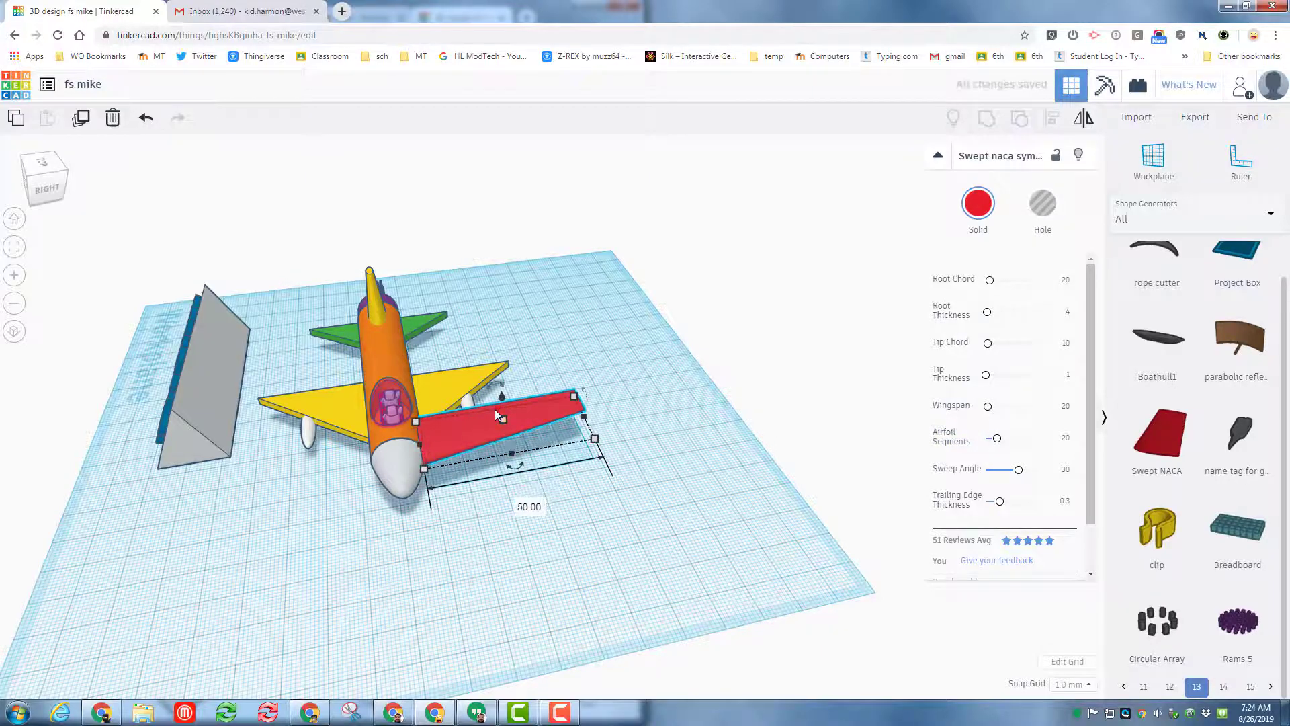
mouse_move(492, 399)
left_mouse_down()
mouse_move(486, 385)
mouse_move(484, 413)
left_mouse_up()
Make the new wing light blue and delete the old yellow wing.
left_click(977, 203)
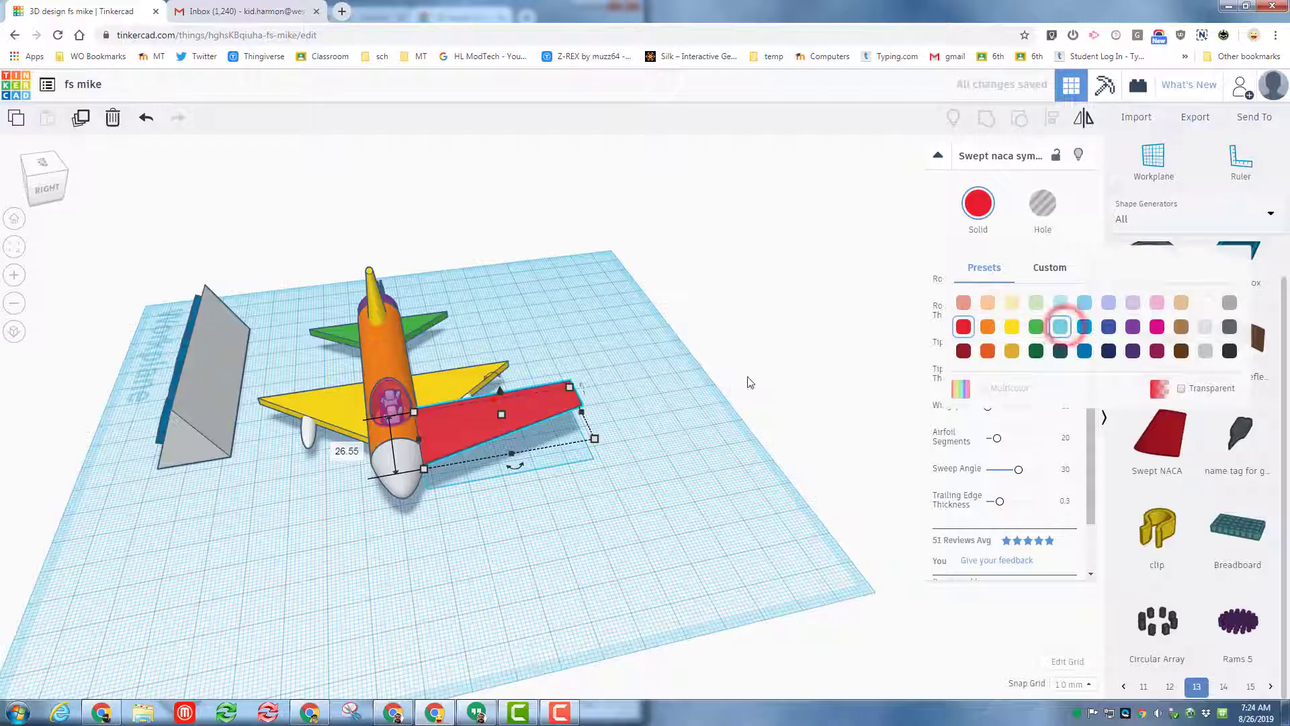
left_click(1062, 326)
left_click(433, 381)
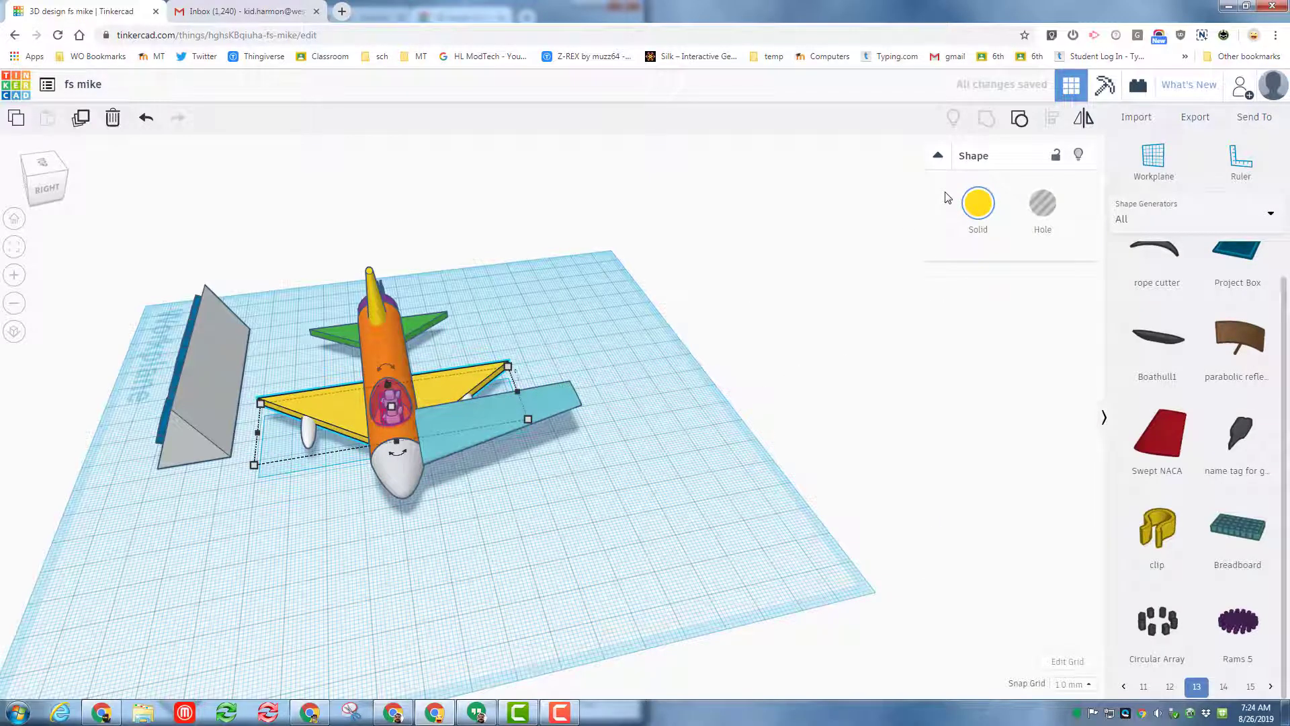
key("Delete")
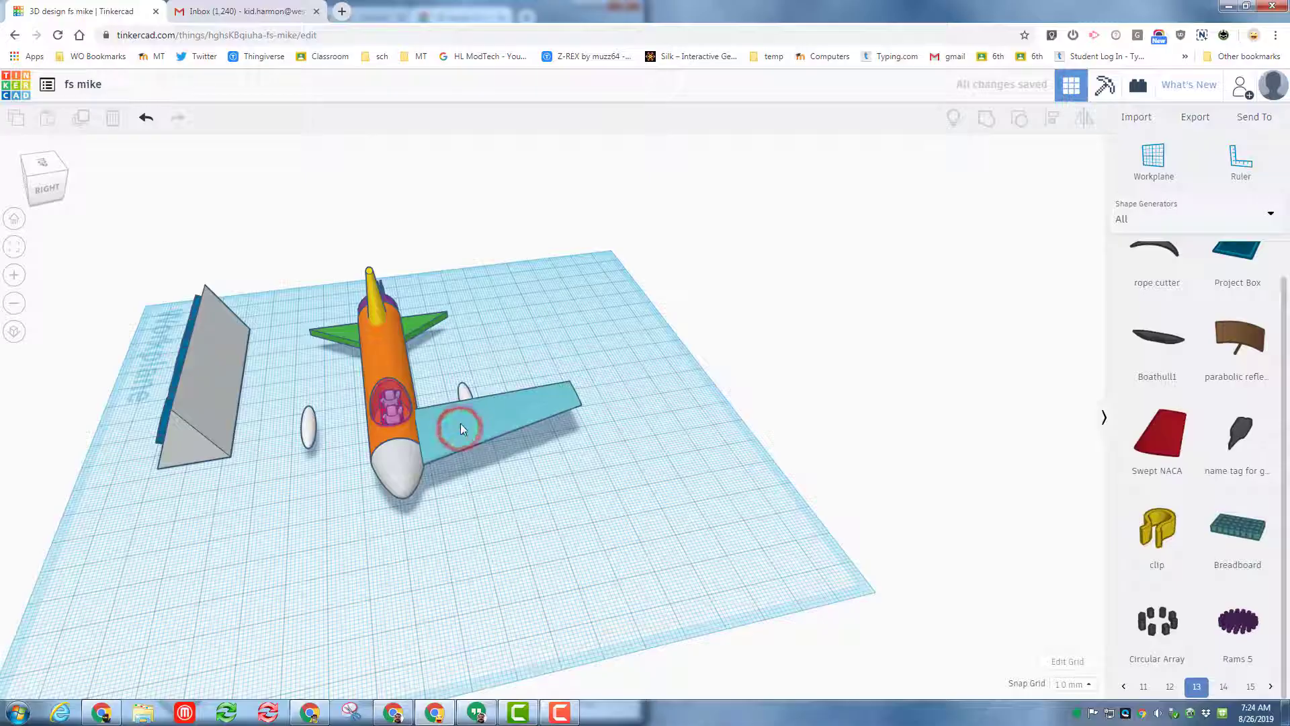
Widen the wing to 53 into the fuselage and colour it dark blue.
left_click(461, 422)
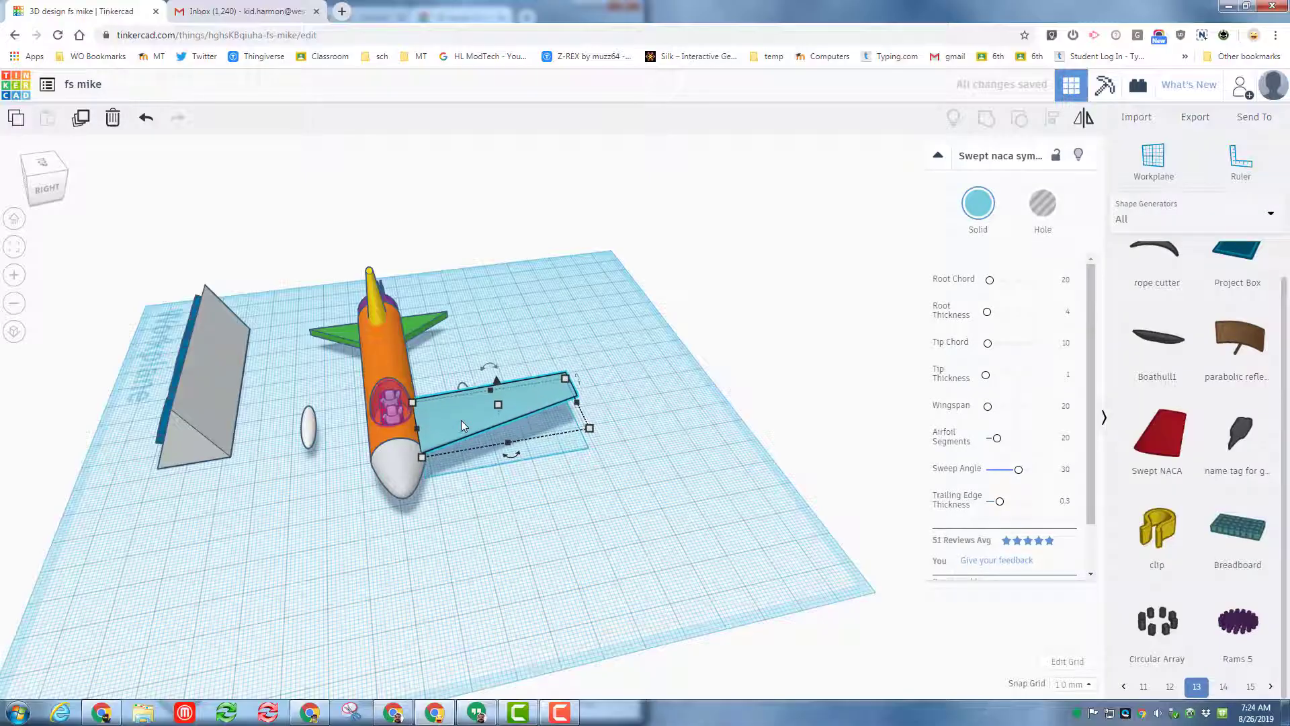
key("Up")
key("Up")
key("Up")
key("Up")
key("Up")
key("Up")
key("Up")
key("Up")
key("Up")
key("Up")
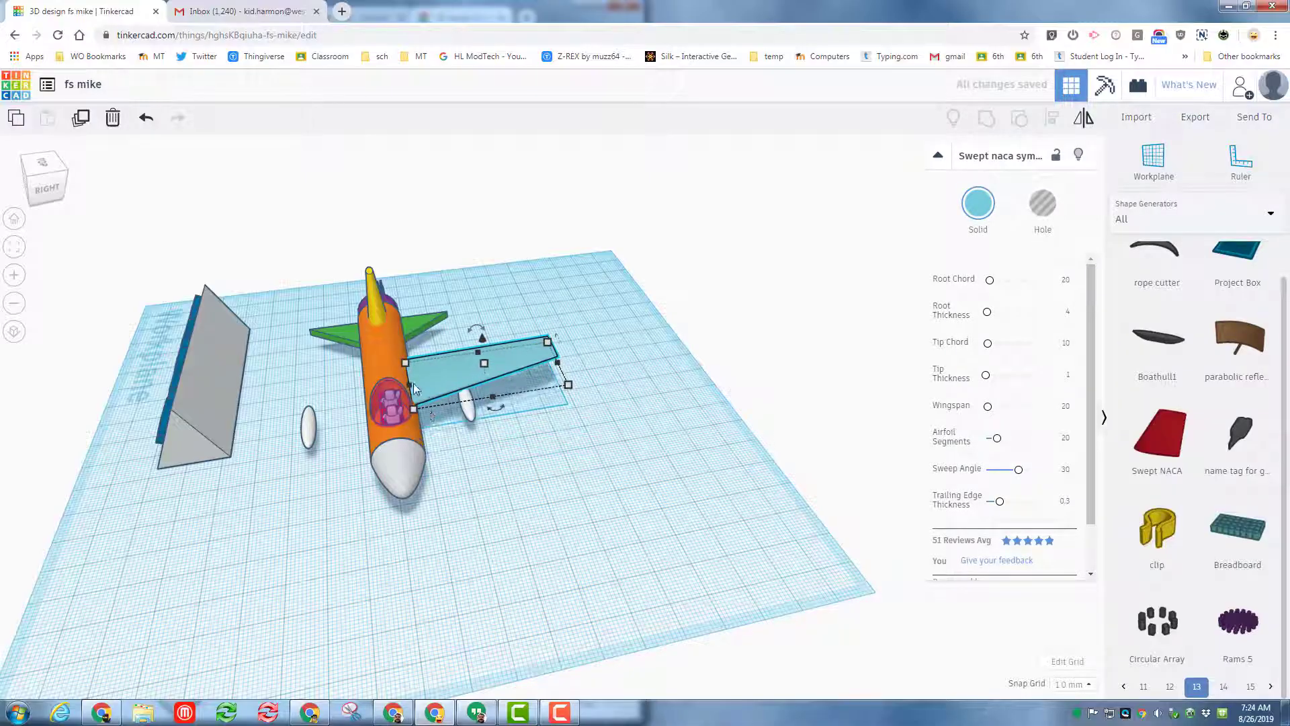
left_click_drag(413, 384, 387, 389)
left_click(984, 233)
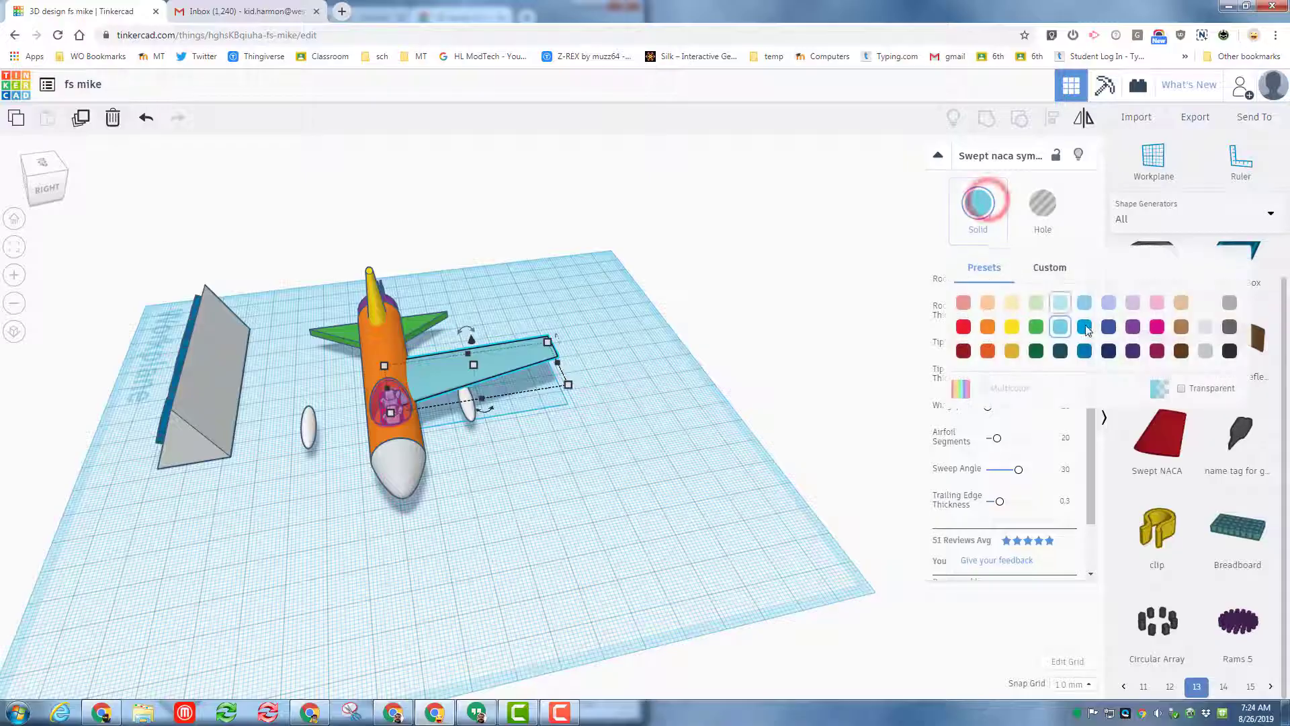
left_click(1110, 327)
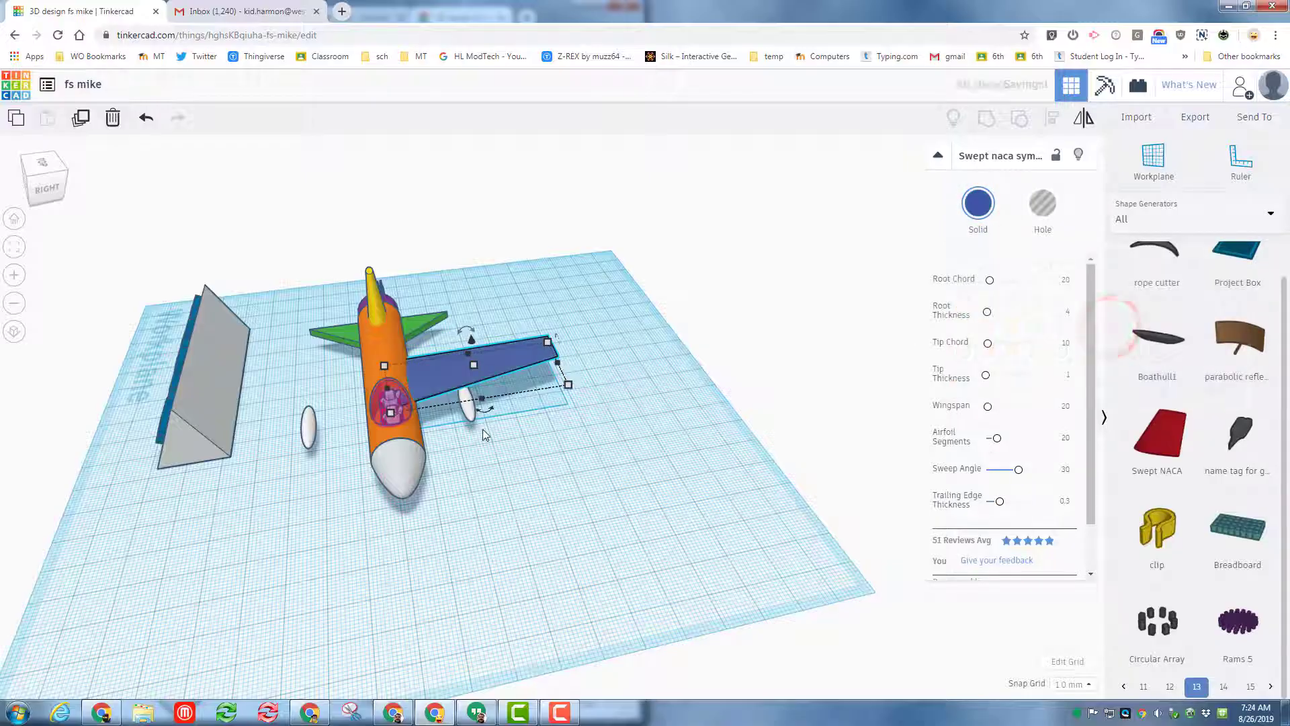
key("Down")
key("Down")
key("Down")
key("Down")
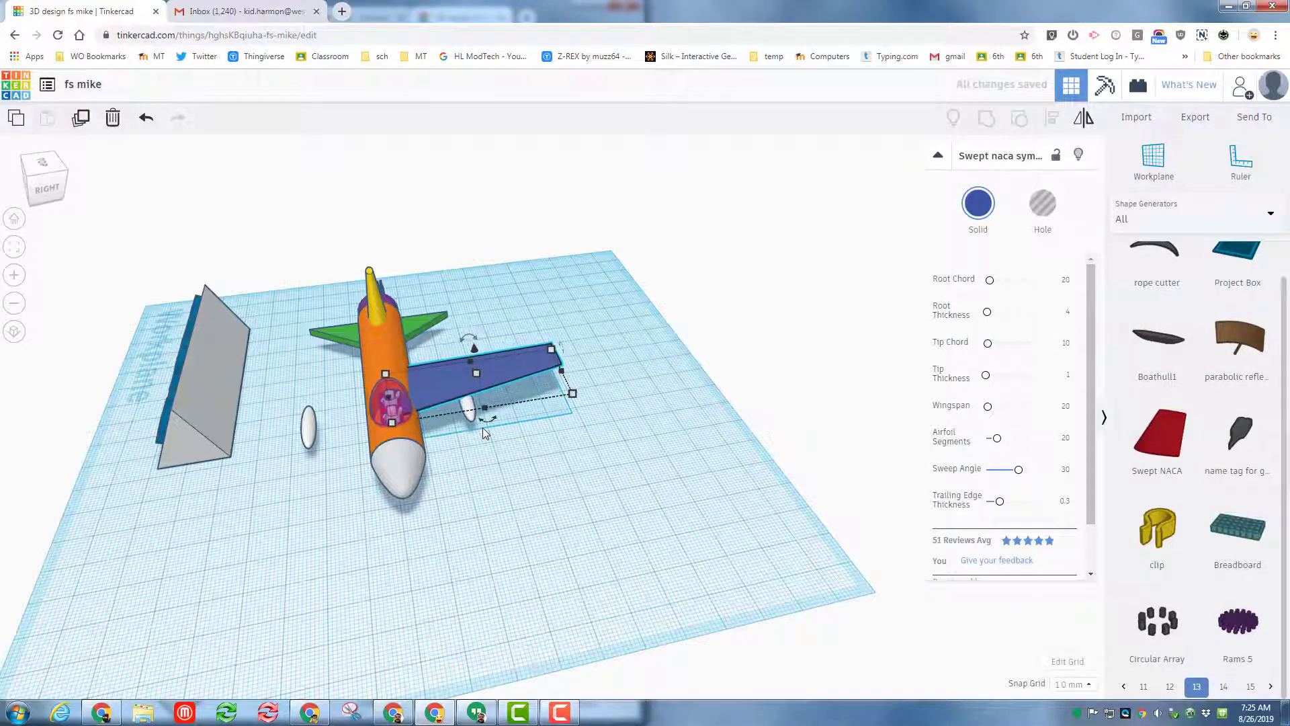
Using the right view, lower the wing to mid-fuselage height with Ctrl+Down.
left_click(15, 248)
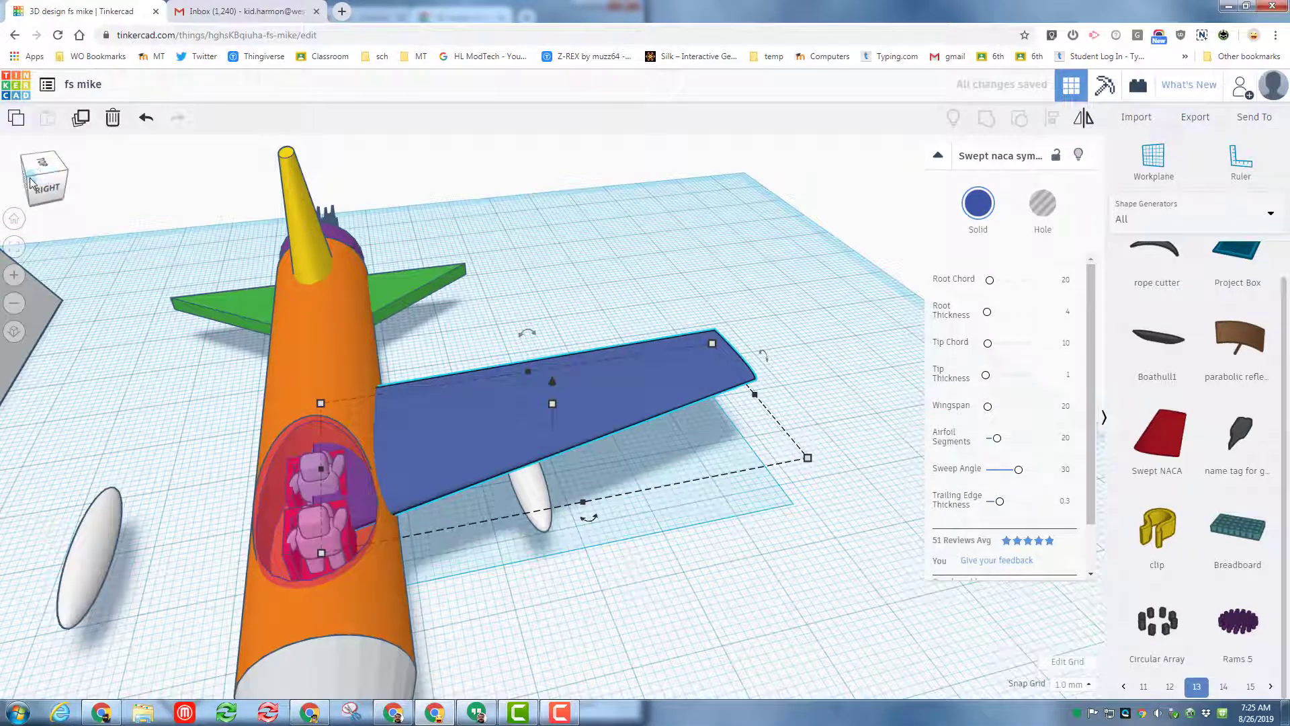
left_click(47, 192)
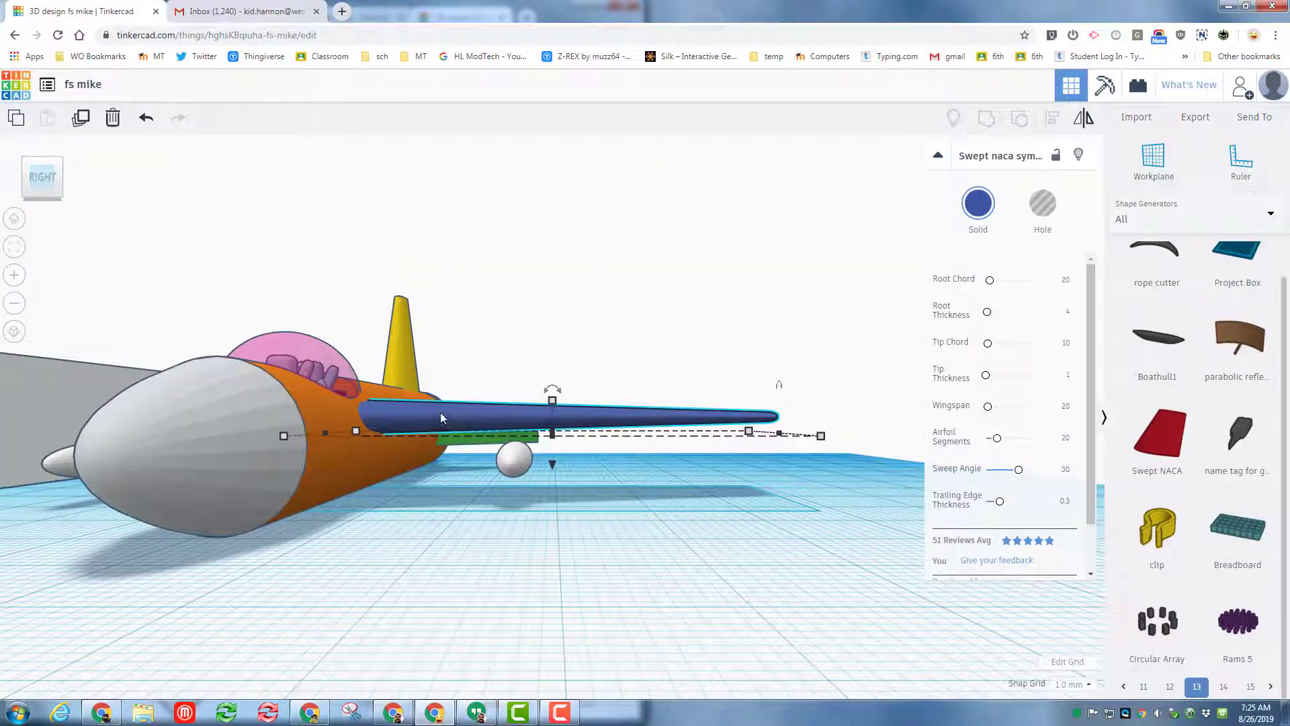
key("ctrl+Down")
key("ctrl+Down")
key("ctrl+Down")
key("ctrl+Down")
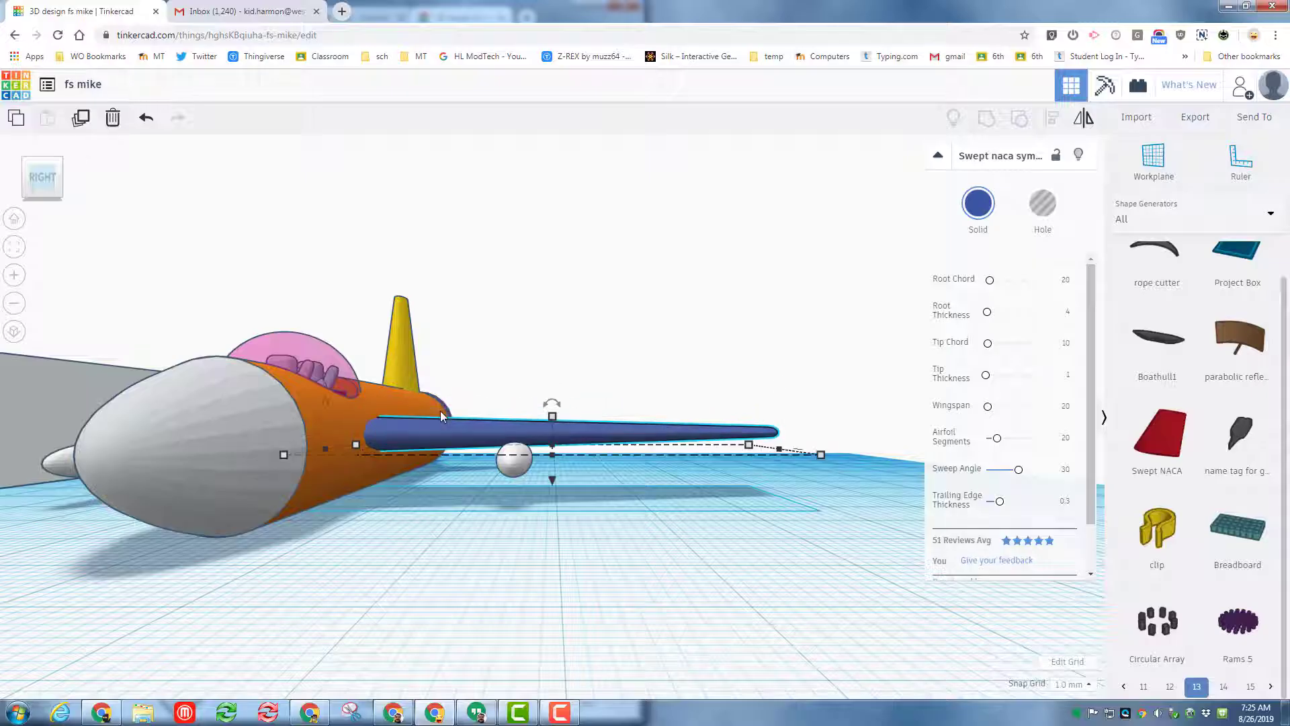
right_click_drag(461, 572, 526, 426)
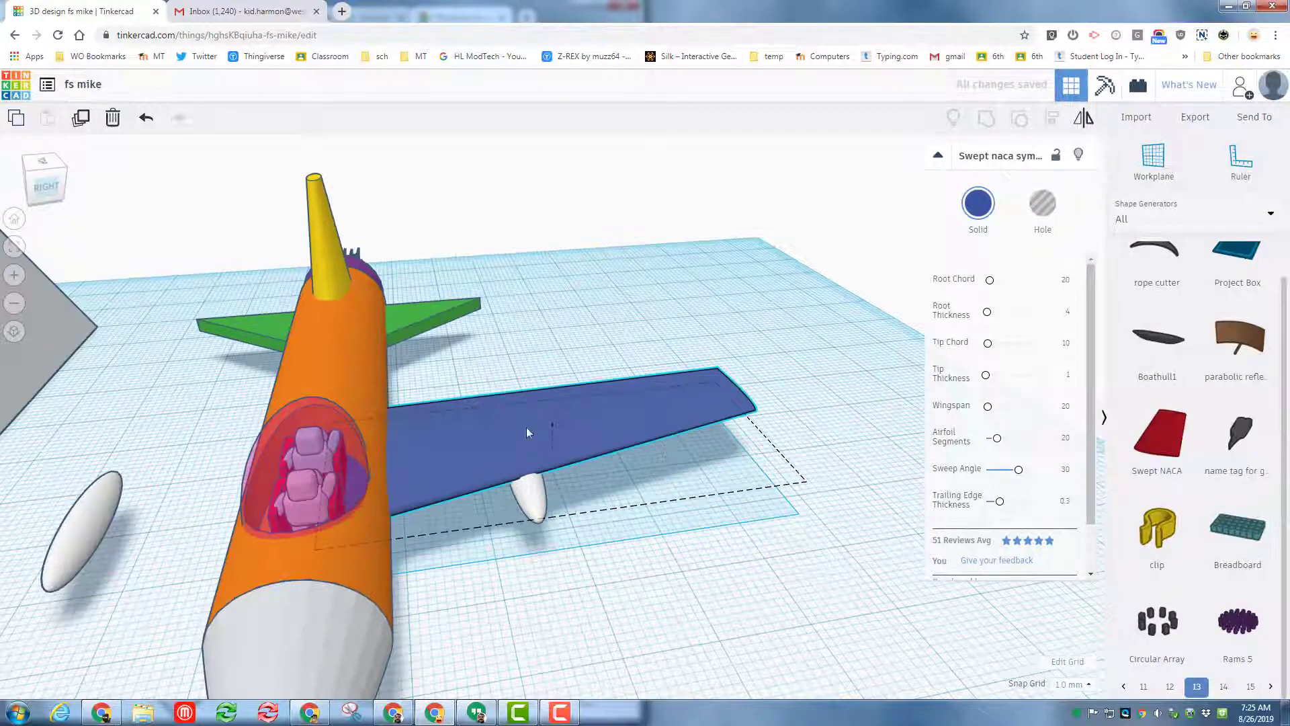
left_click(700, 521)
Duplicate the blue Swept NACA wing and mirror the copy to form the opposite wing.
left_click(641, 424)
key("ctrl+d")
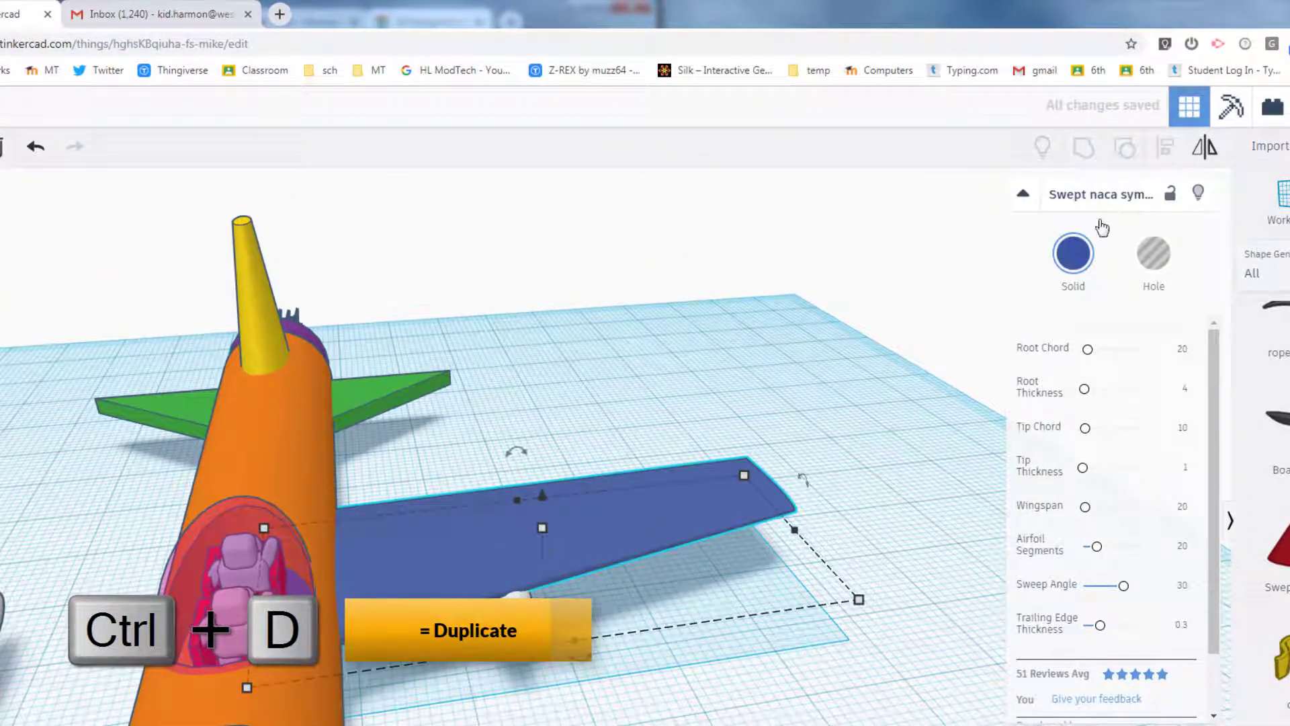
left_click(1206, 153)
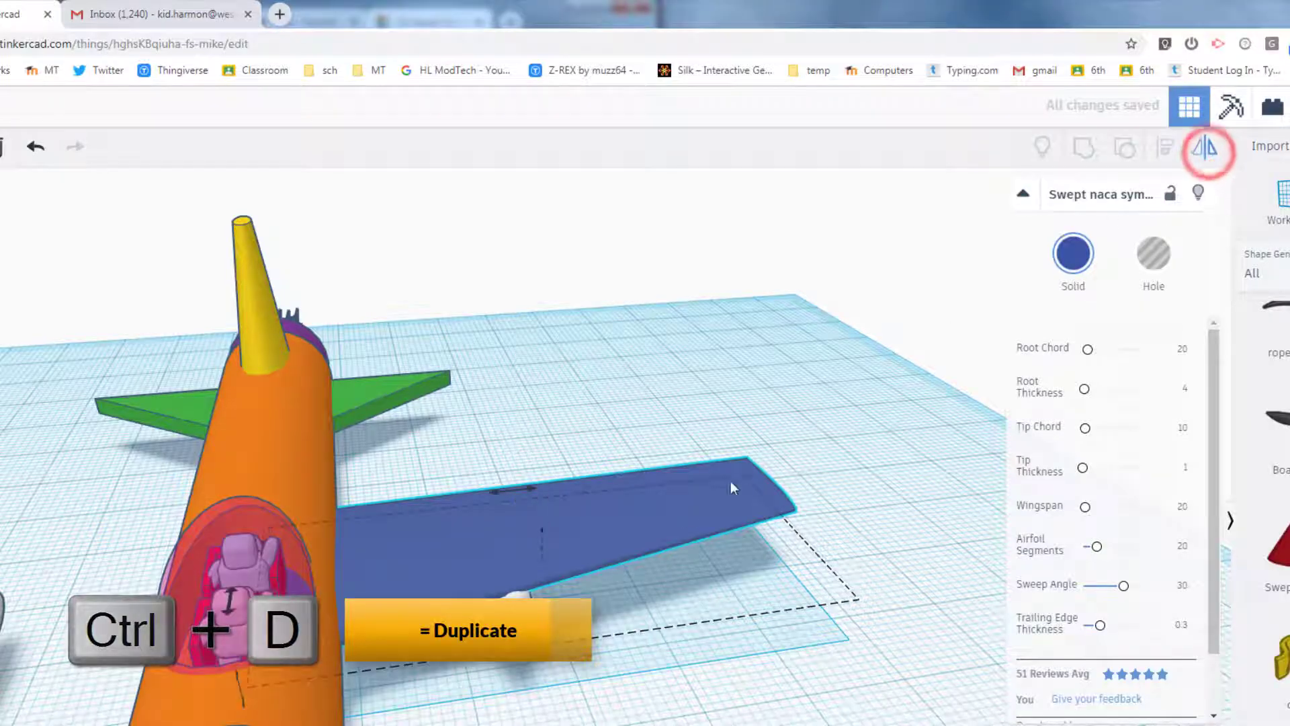
left_click(516, 492)
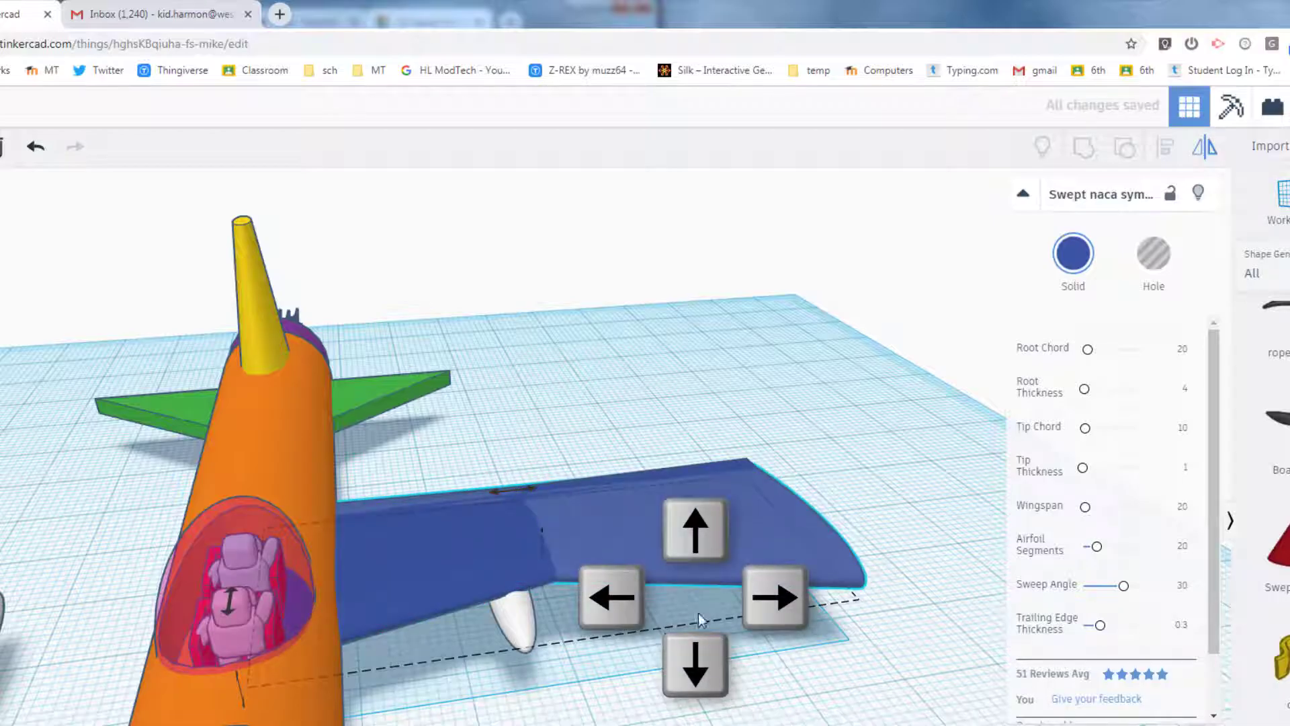
Select the left wing half and nudge it sideways with the Left arrow key.
left_click(742, 682)
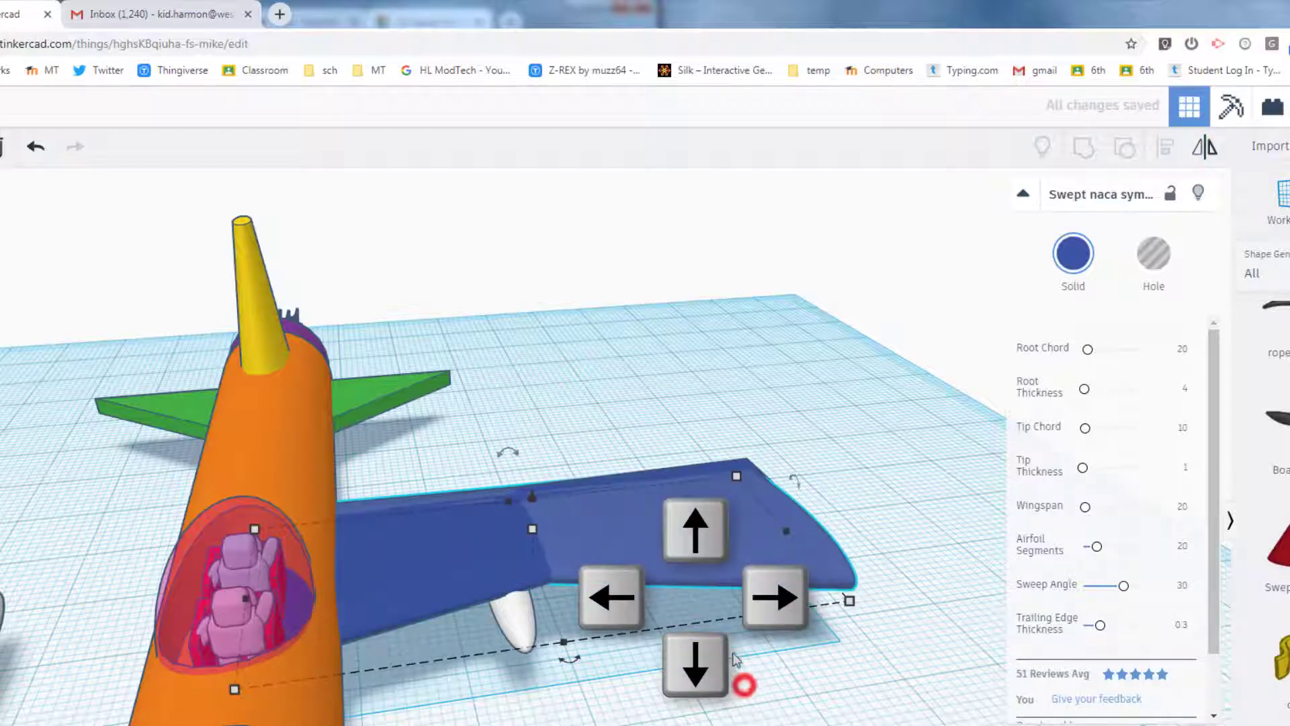
left_click(734, 562)
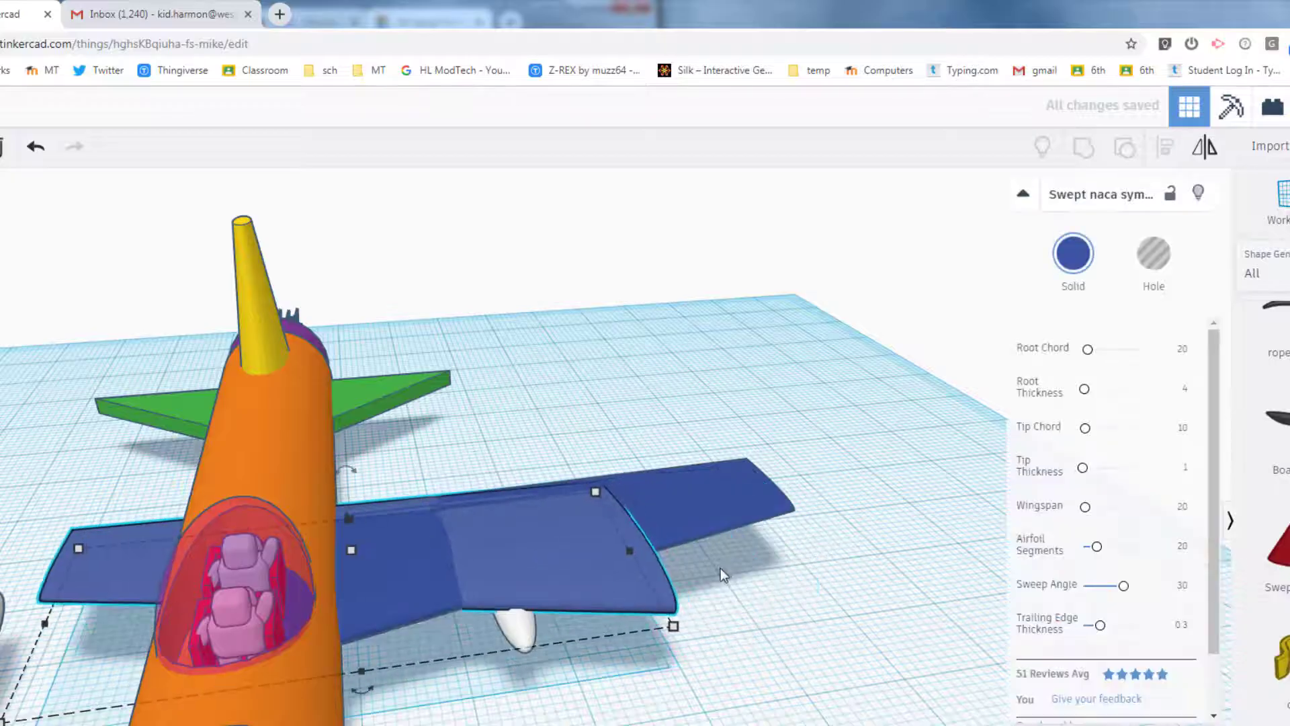
key("Left")
key("Left")
key("Left")
key("Left")
key("Left")
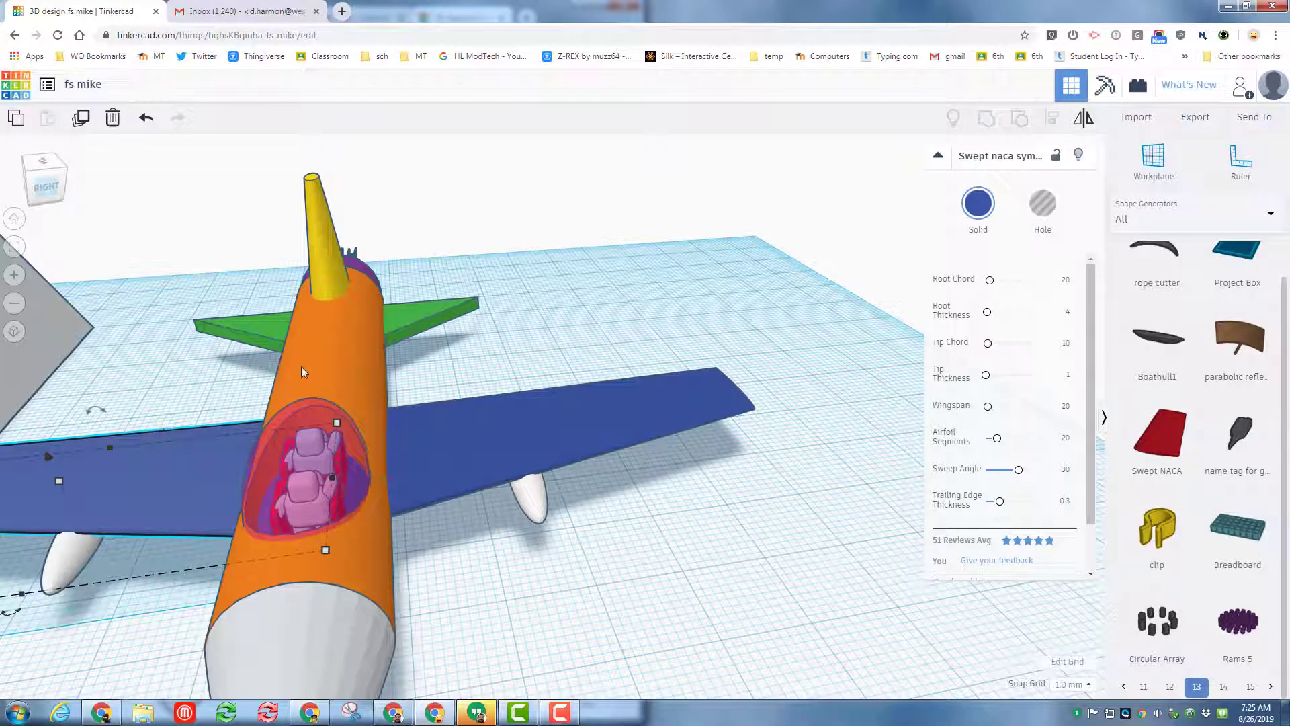
Hide the orange fuselage and arrow-nudge the right wing half into line.
left_click(356, 361)
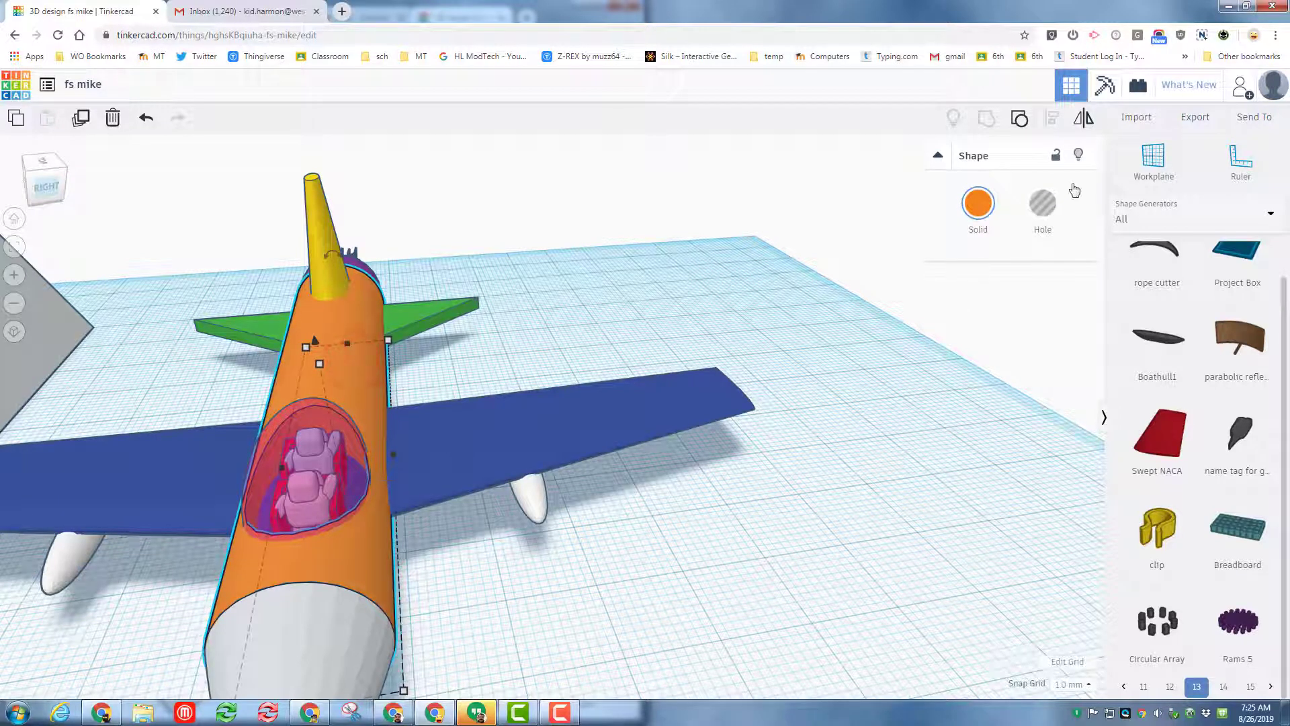
left_click(1079, 154)
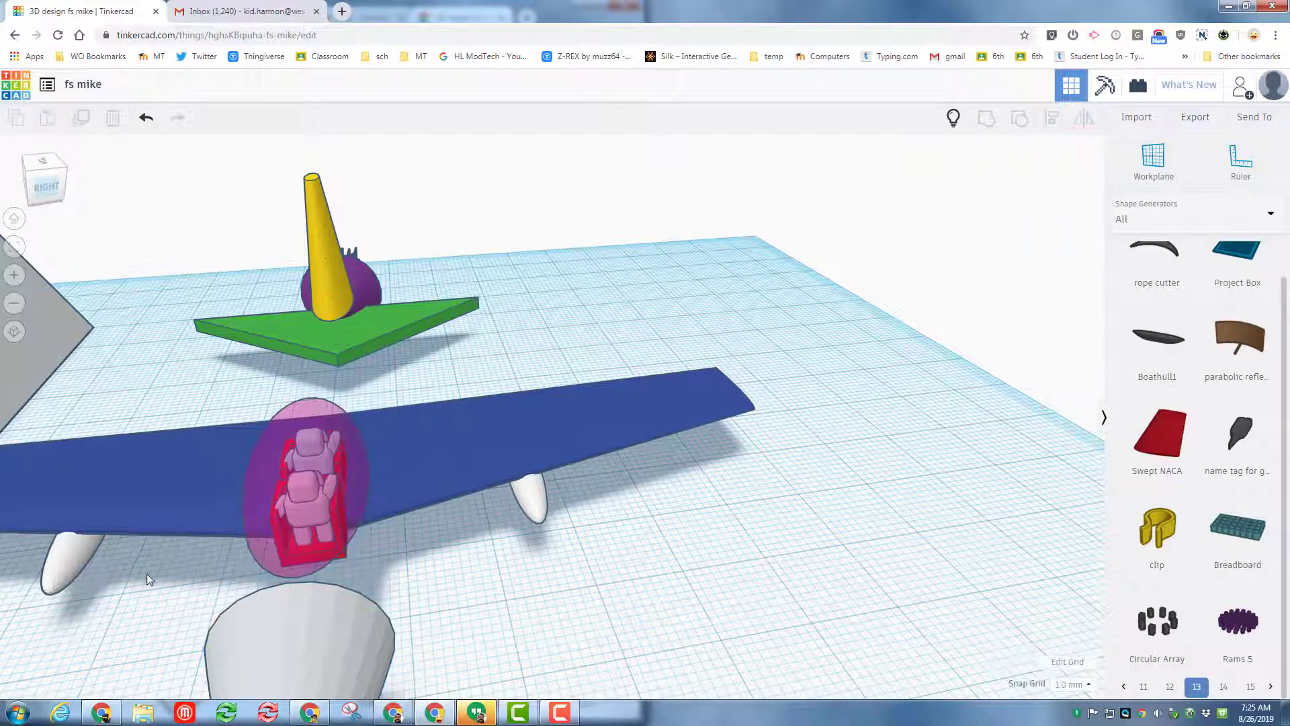
right_click_drag(145, 632, 801, 480)
left_click(820, 502)
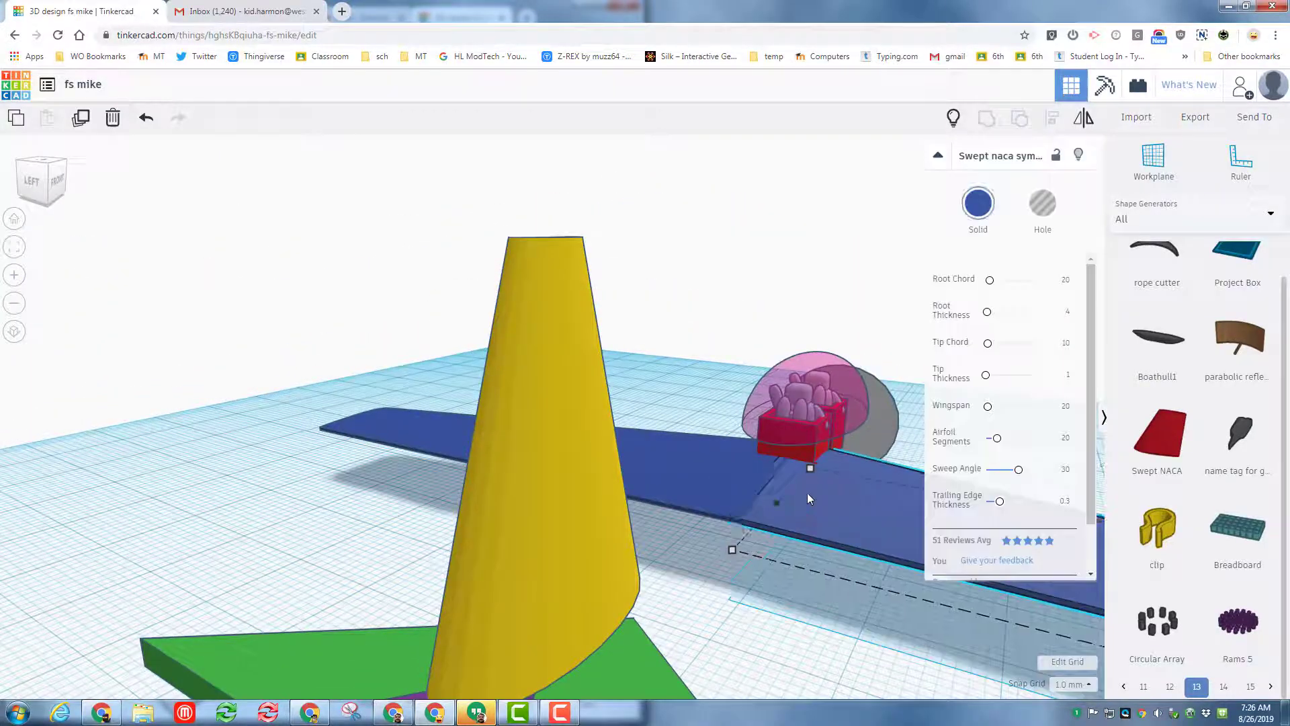
key("Right")
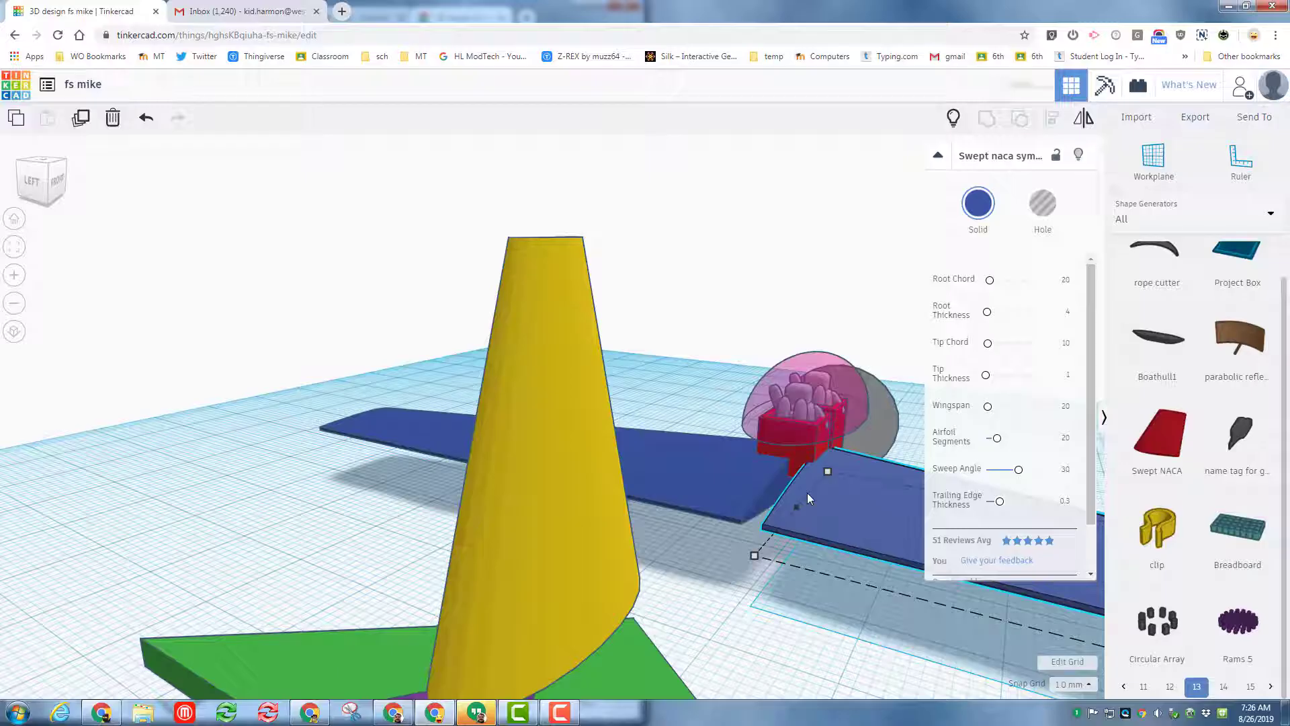
key("Left")
key("Left")
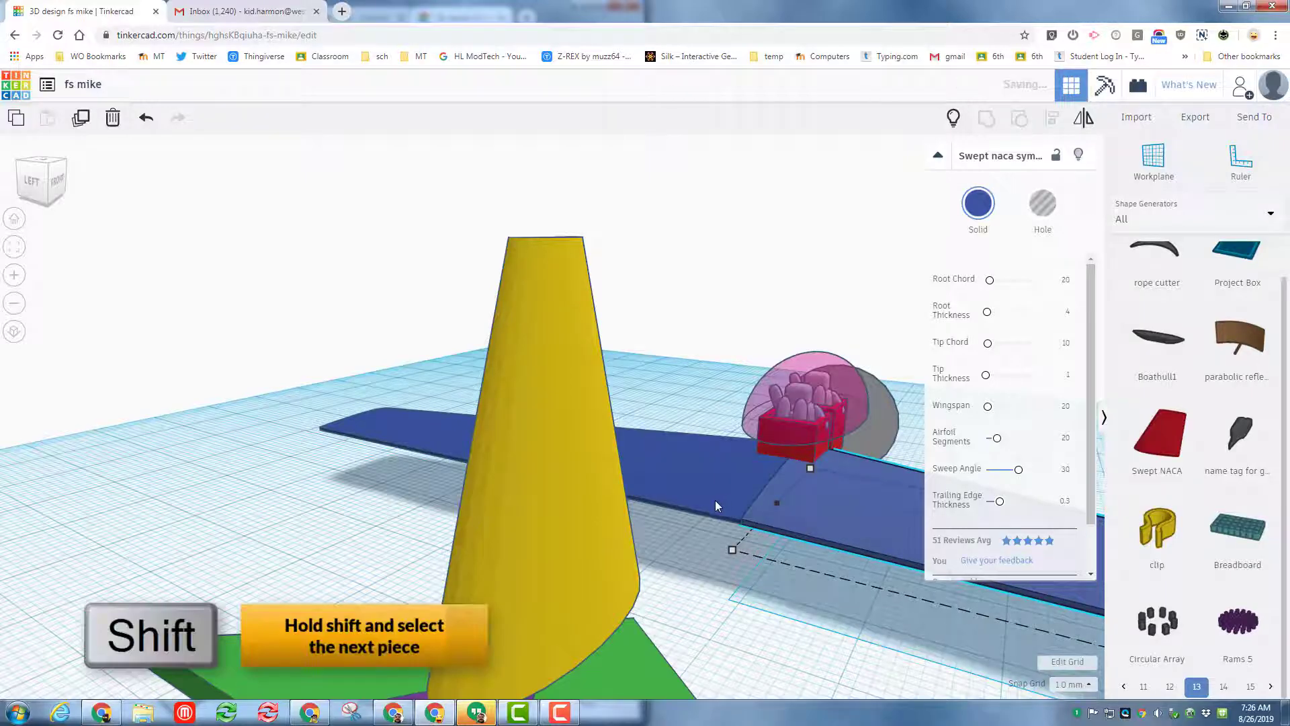
Group the two wing halves into one wing and show the fuselage again.
left_click(715, 500, "shift")
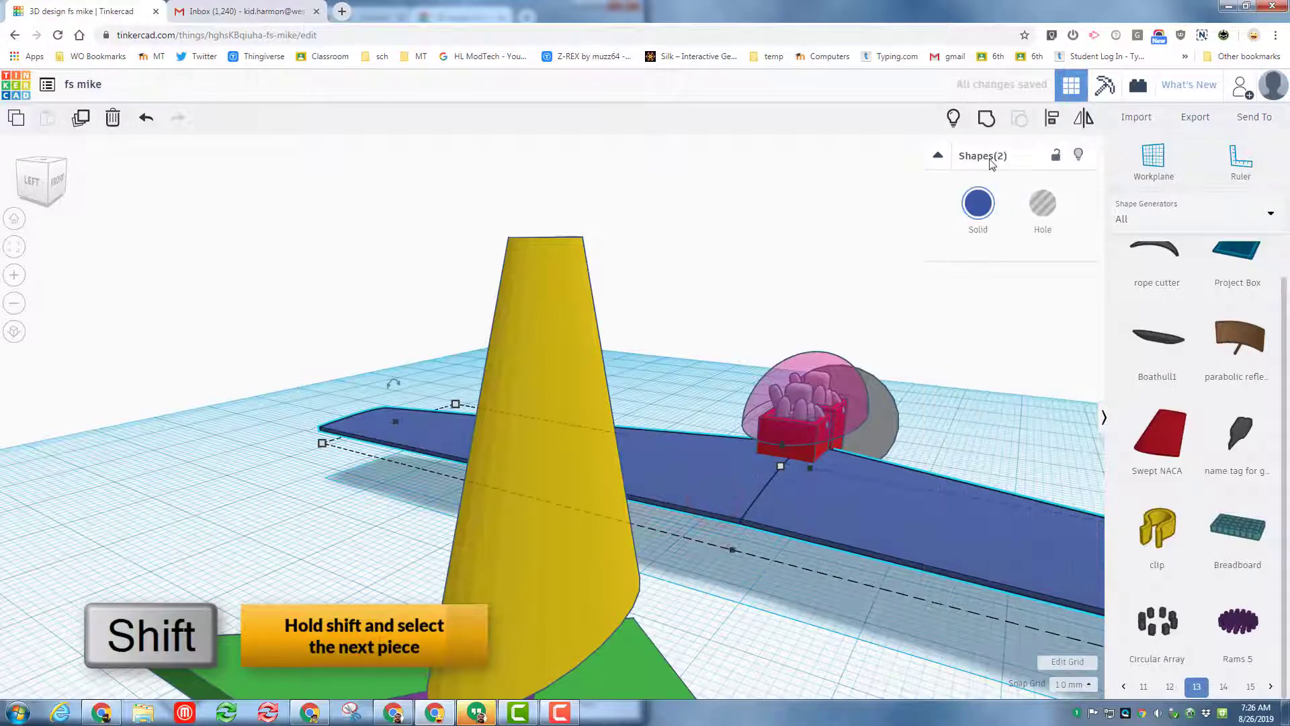
left_click(986, 119)
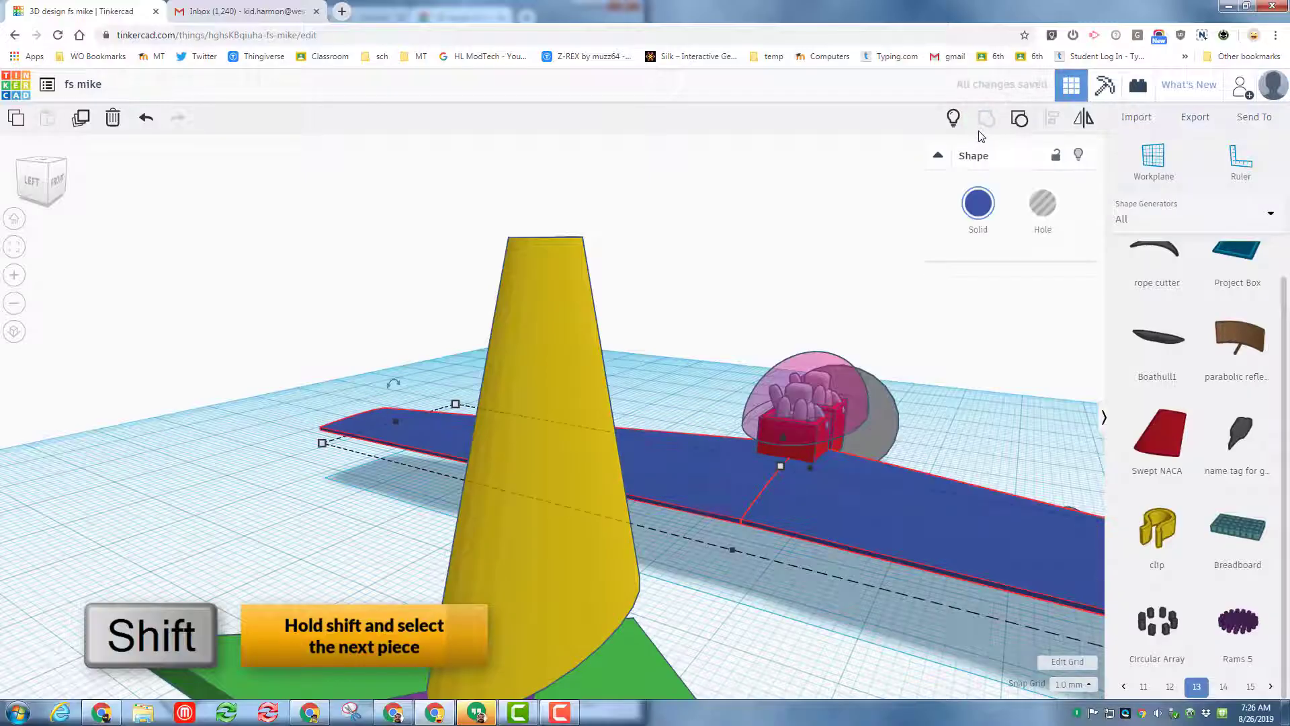
right_click_drag(966, 410, 409, 428)
left_click(954, 118)
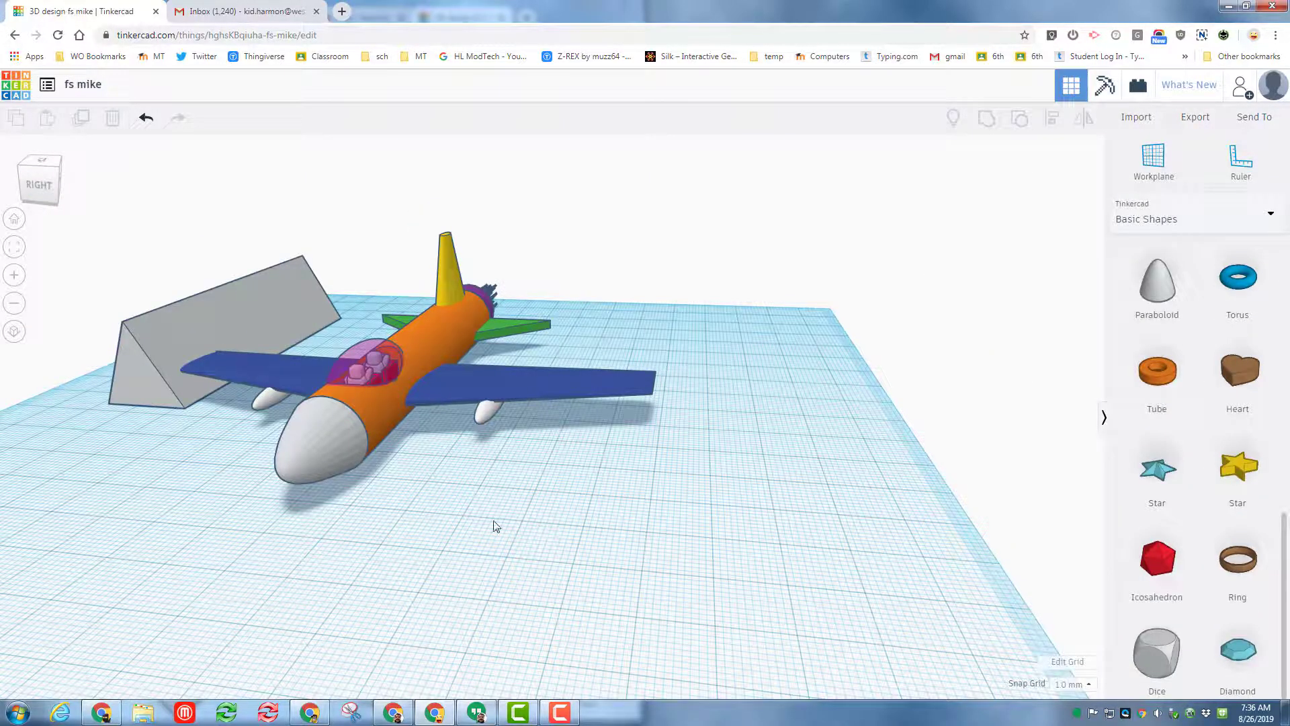
Pick up the Tire shape from page 3 of the Shape Generators > All library.
right_click_drag(496, 525, 855, 454)
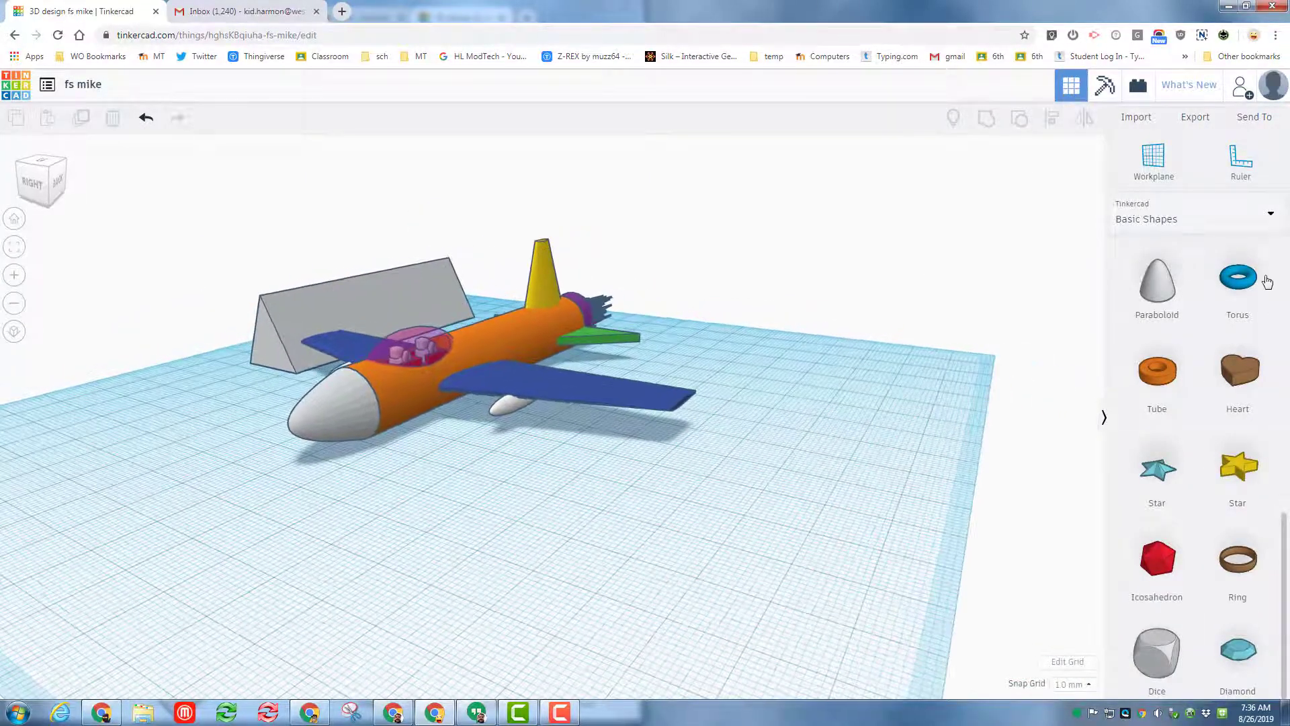
left_click(1177, 219)
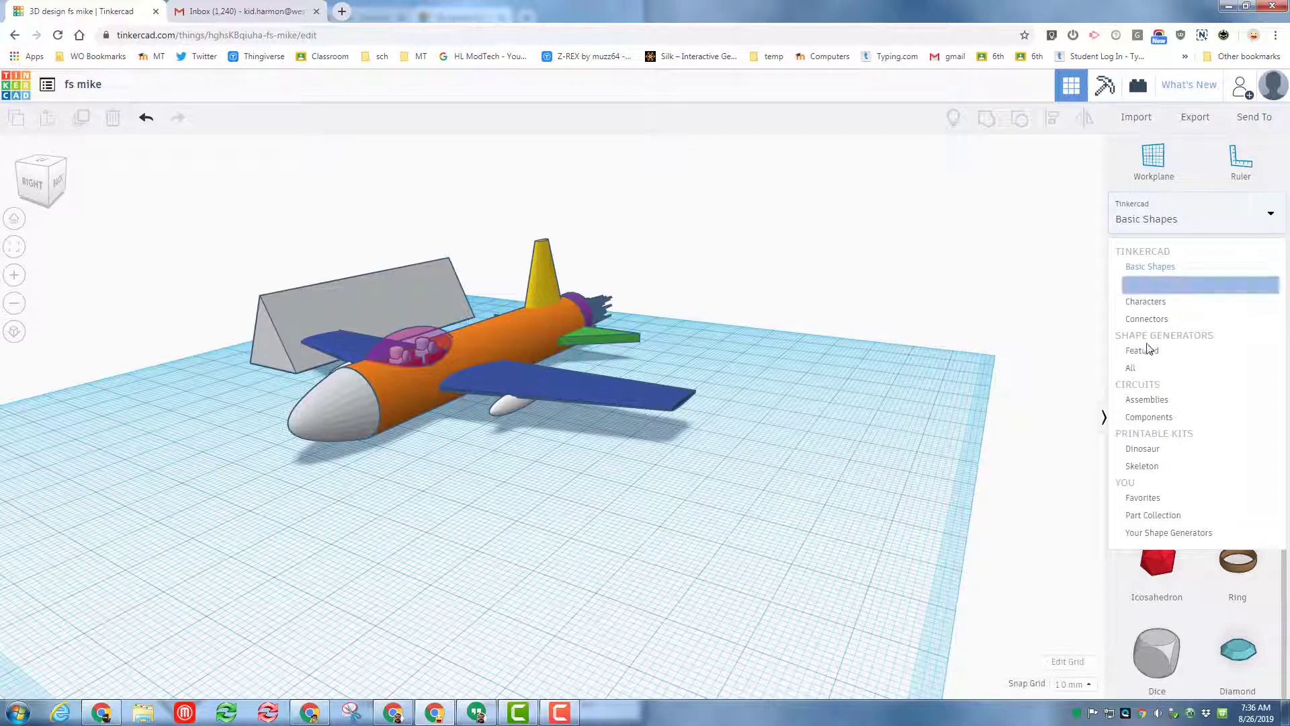
left_click(1137, 369)
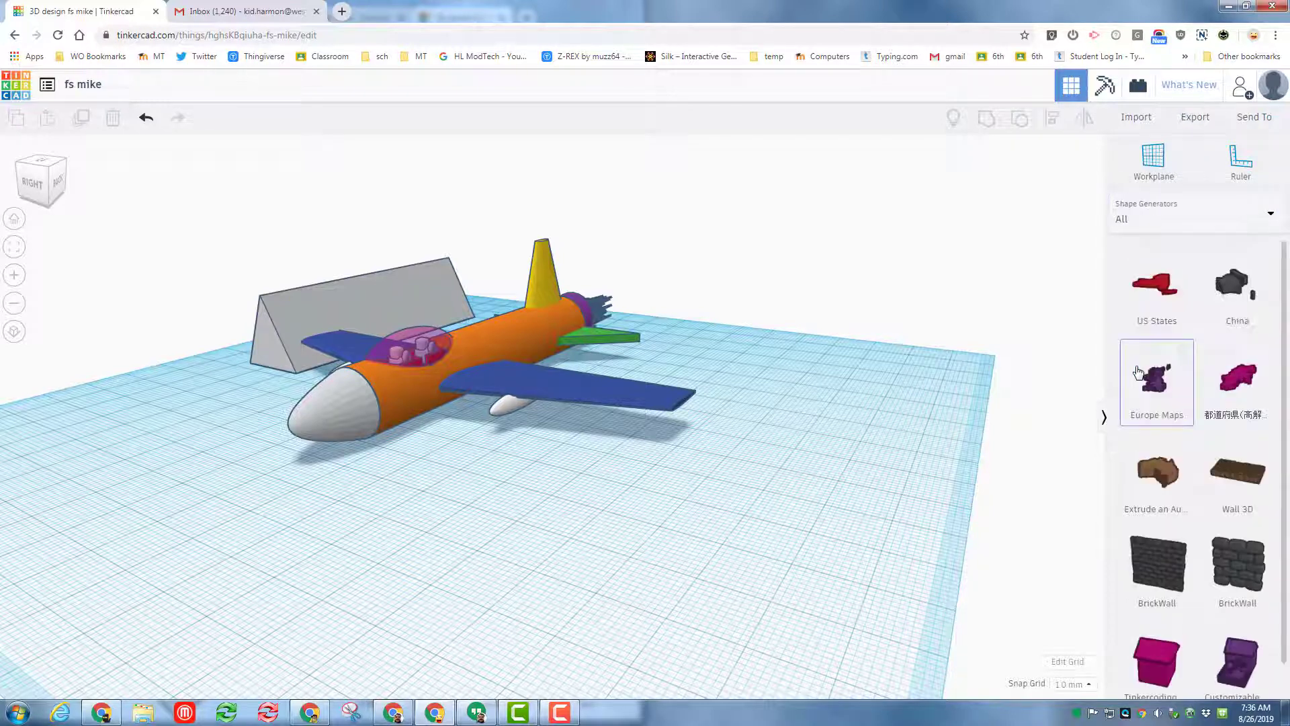
scroll(1138, 371, "down", 1)
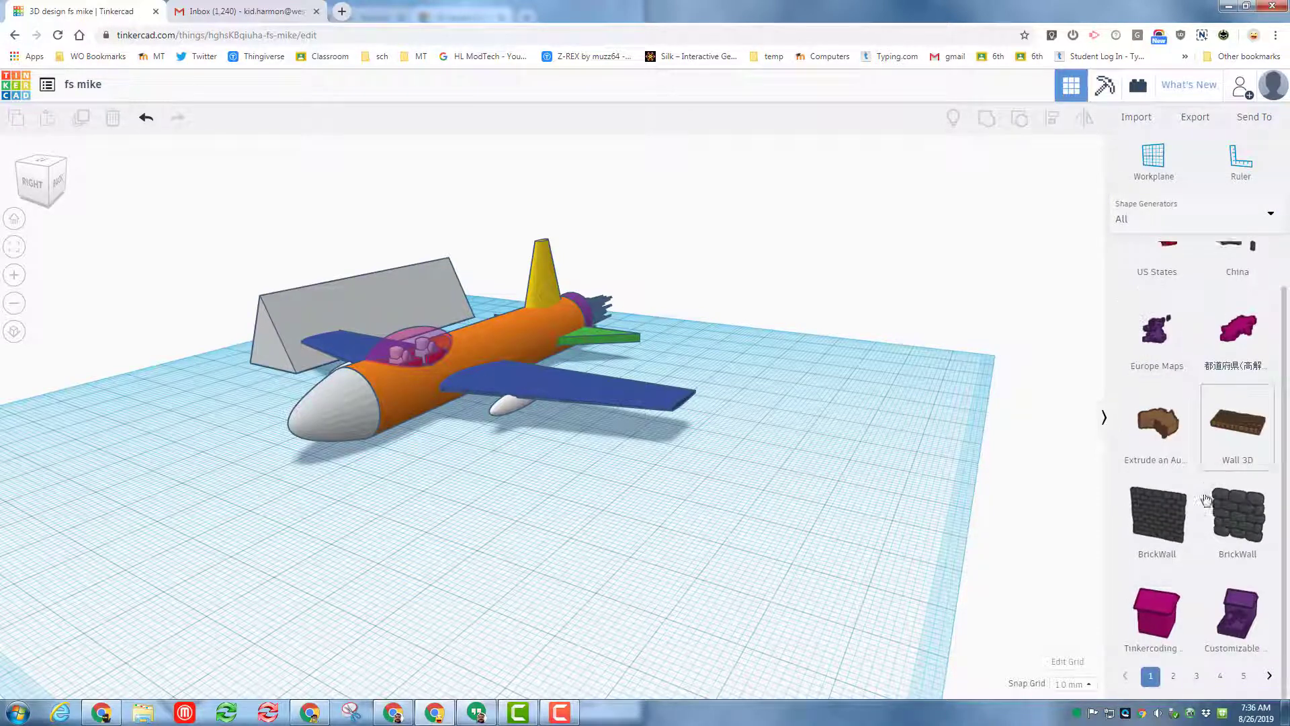
left_click(1197, 687)
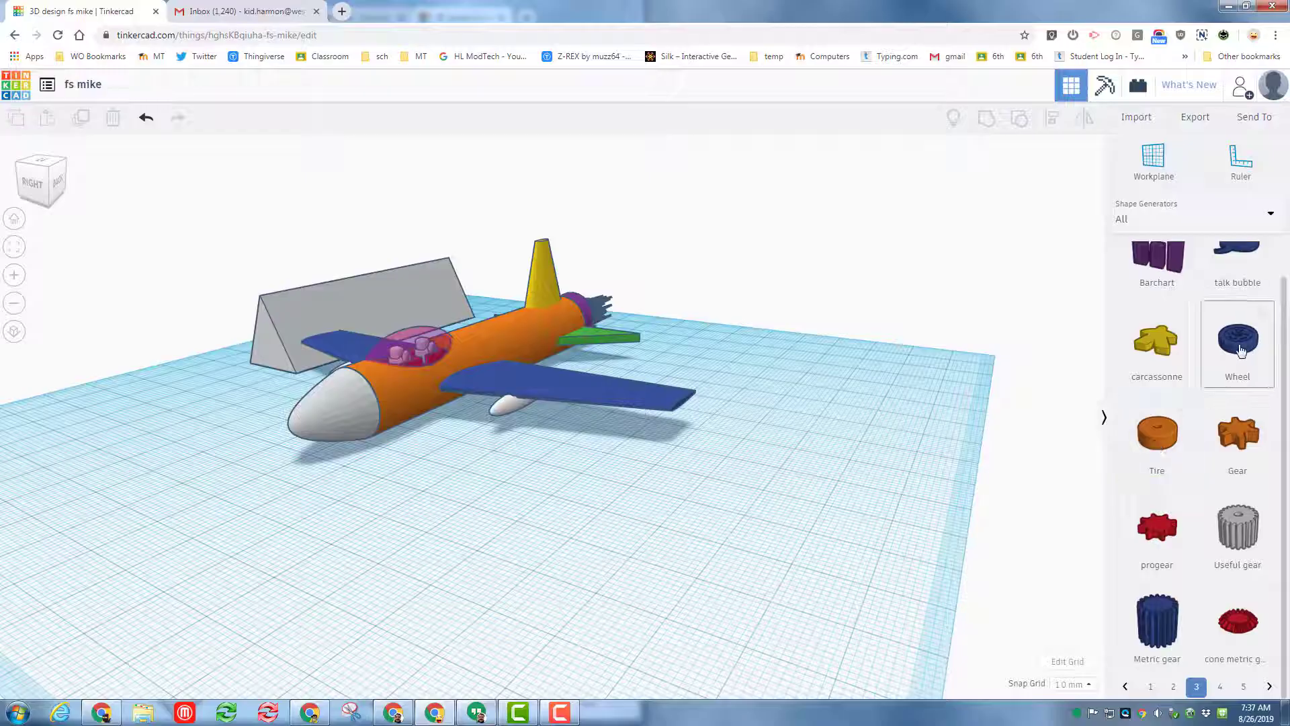
left_click(1162, 436)
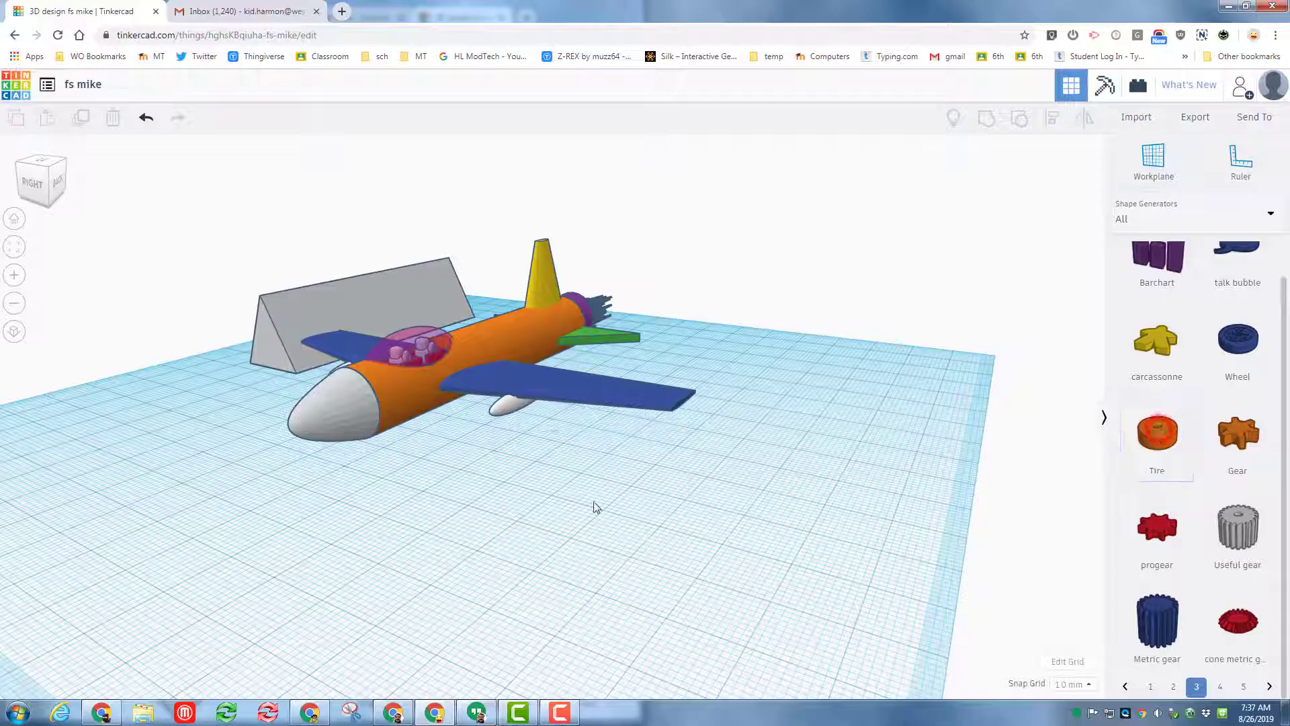
Place a Tire under the plane, rotate it 90° upright and drop it onto the workplane.
left_click(529, 490)
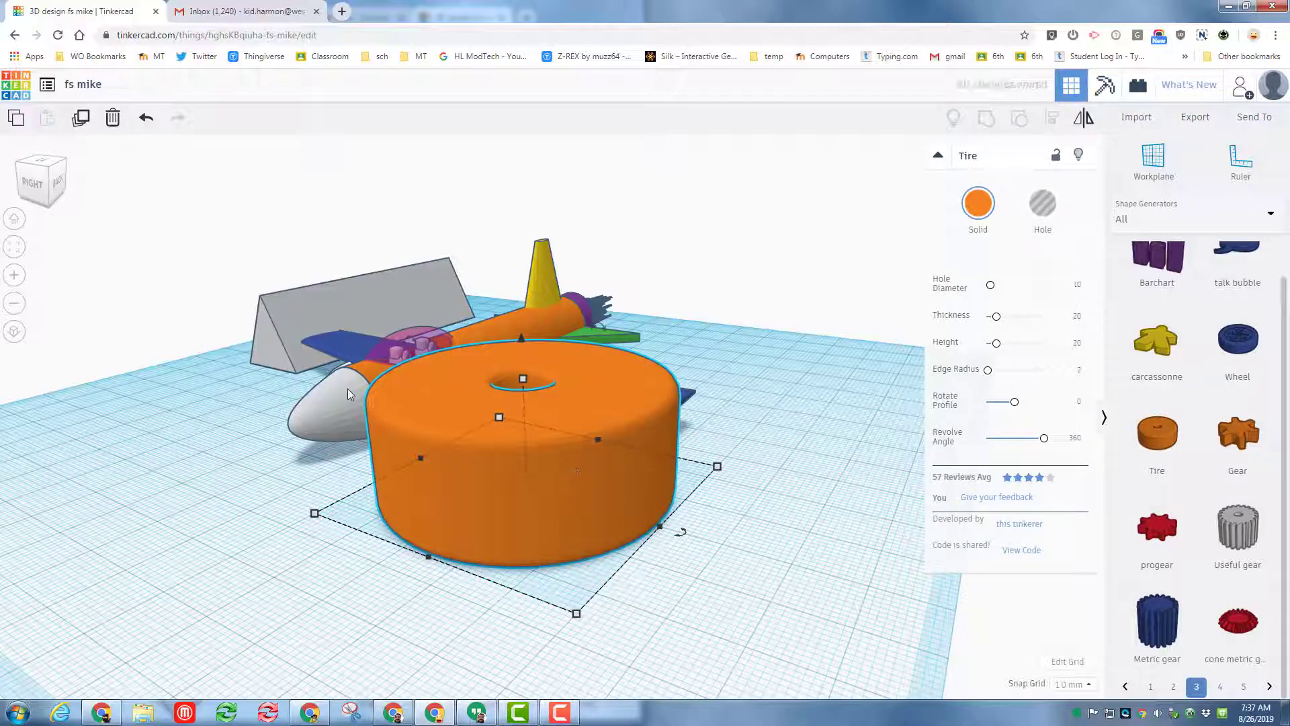
right_click_drag(506, 497, 614, 496)
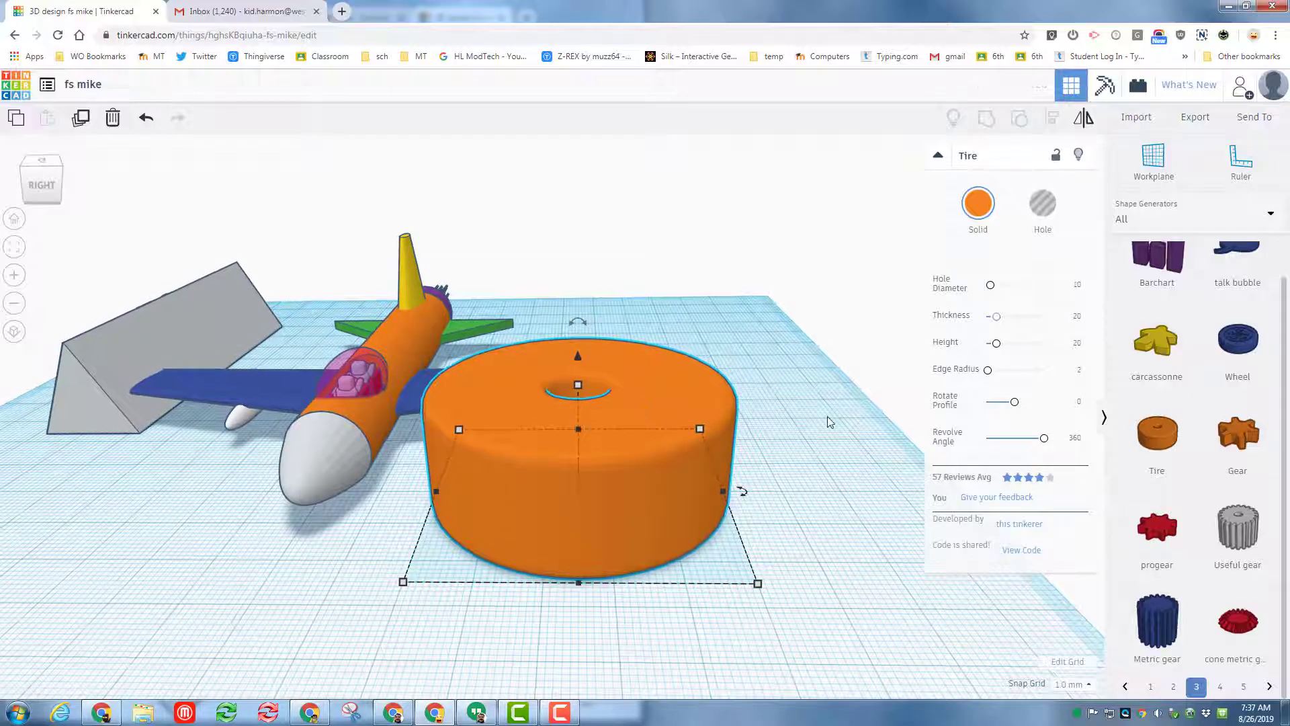
left_click_drag(574, 317, 667, 385)
left_click_drag(770, 430, 714, 462)
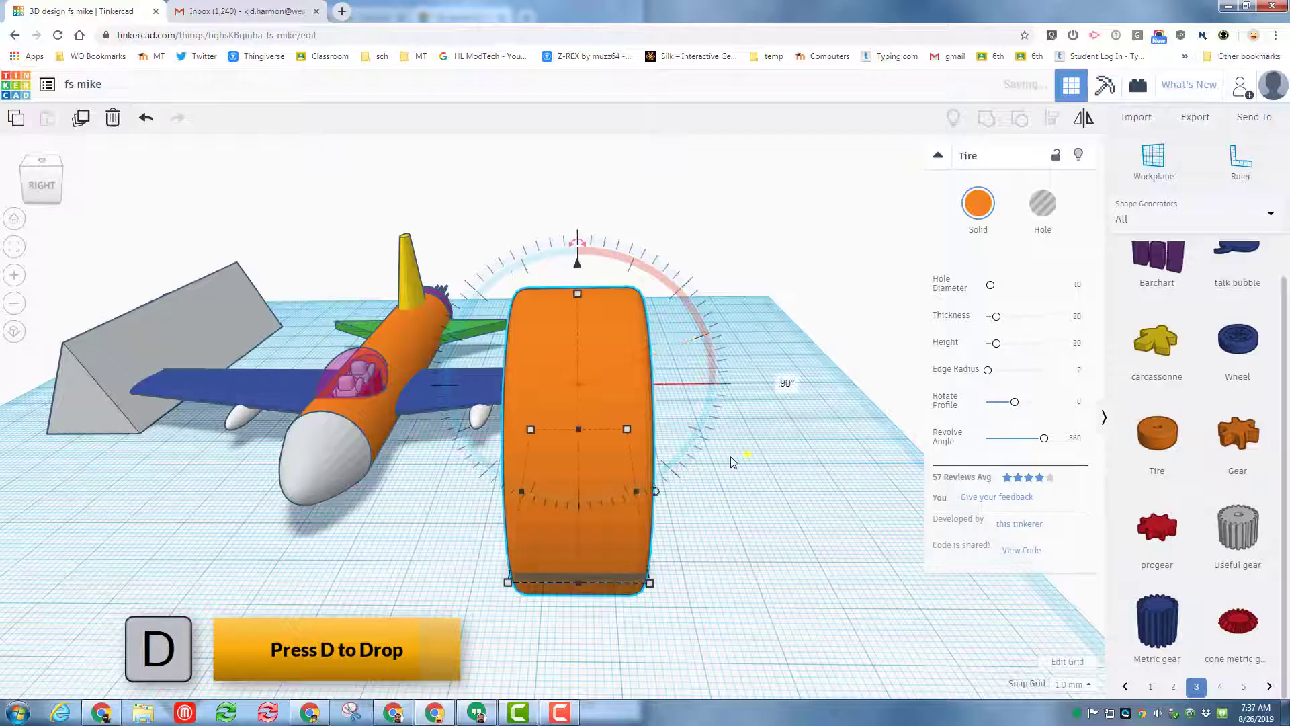
right_click_drag(599, 458, 512, 400)
key("d")
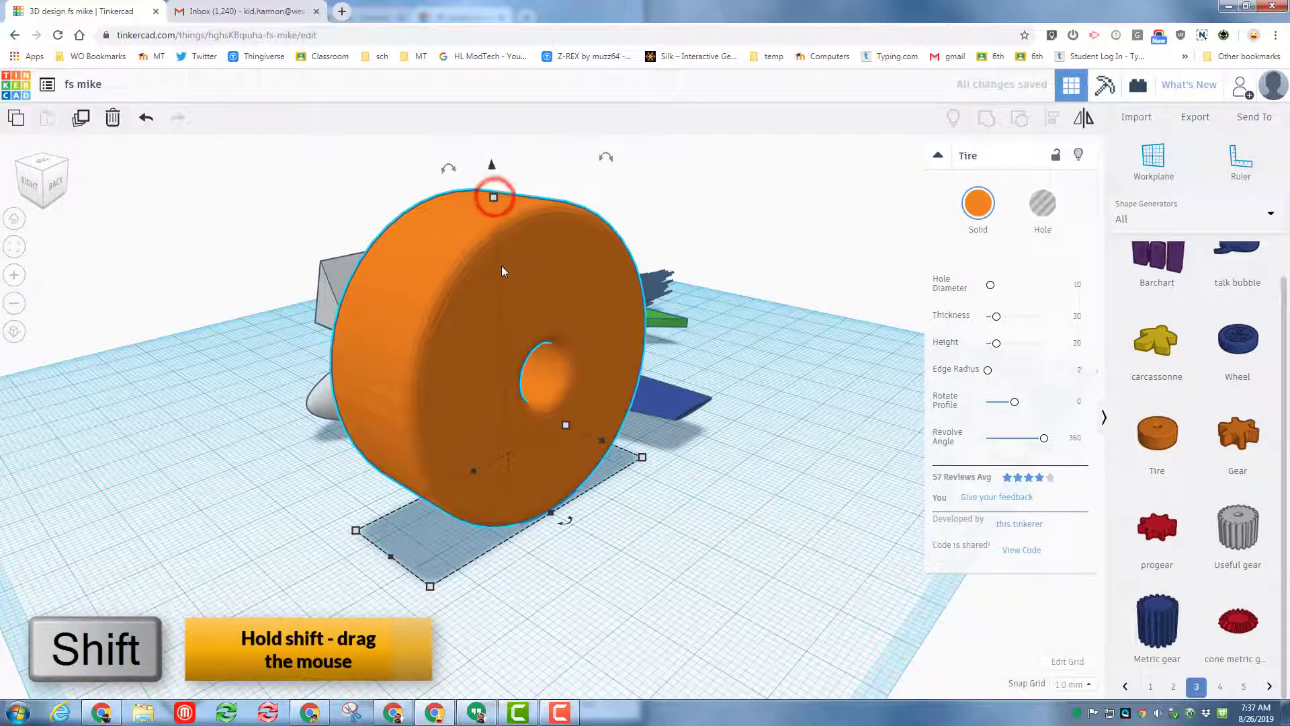
Scale the tire down evenly, colour it black and nudge it left under the nose.
left_click_drag(494, 198, 517, 455, "shift")
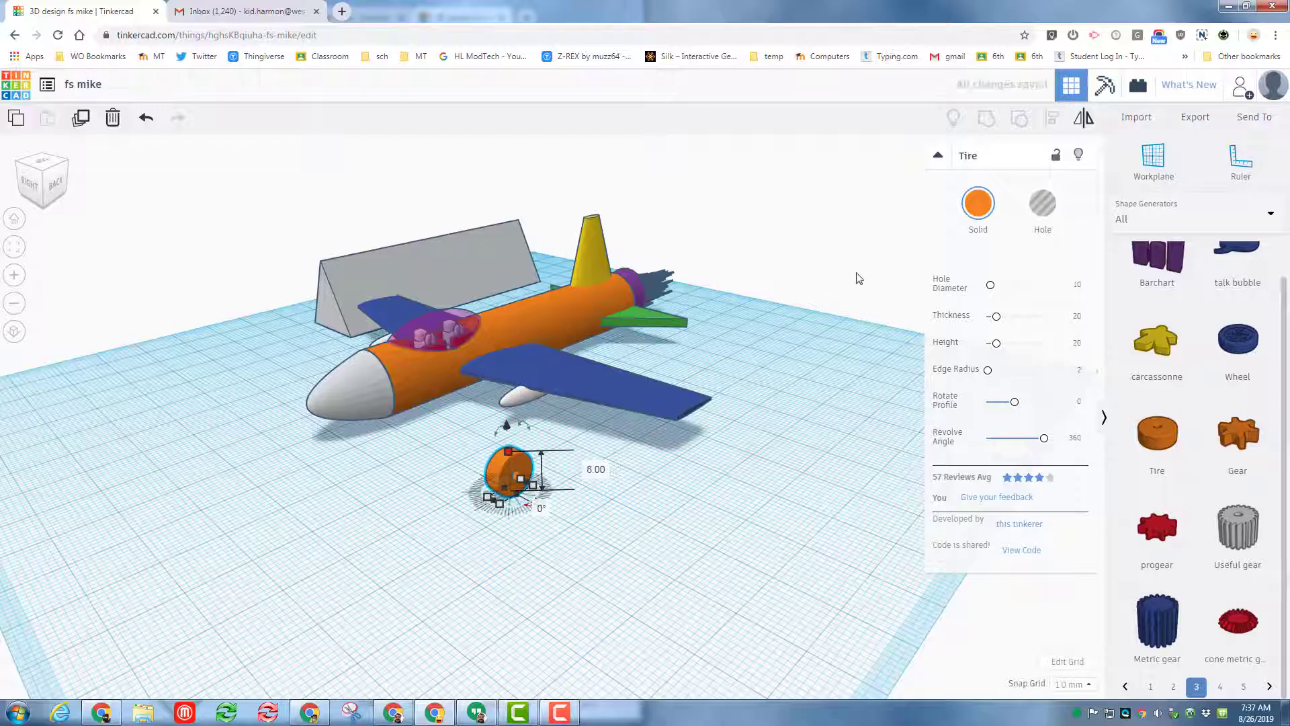
left_click(983, 222)
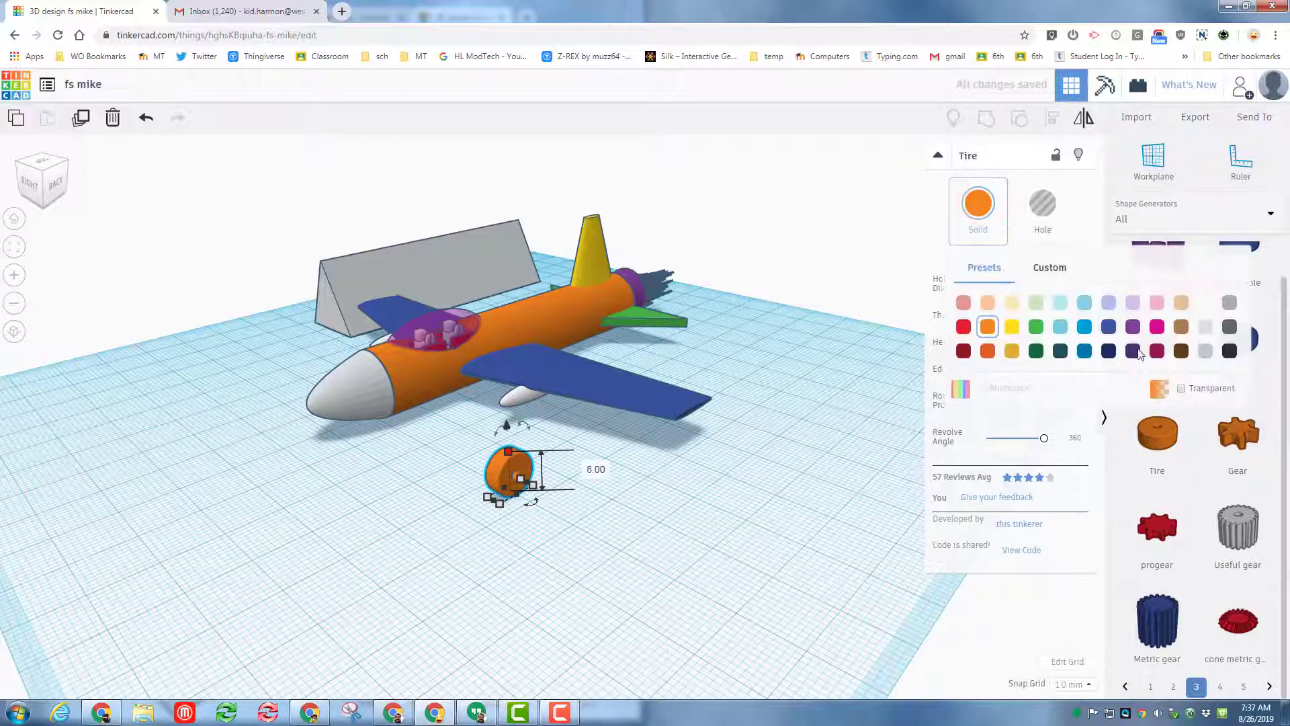
left_click(1230, 350)
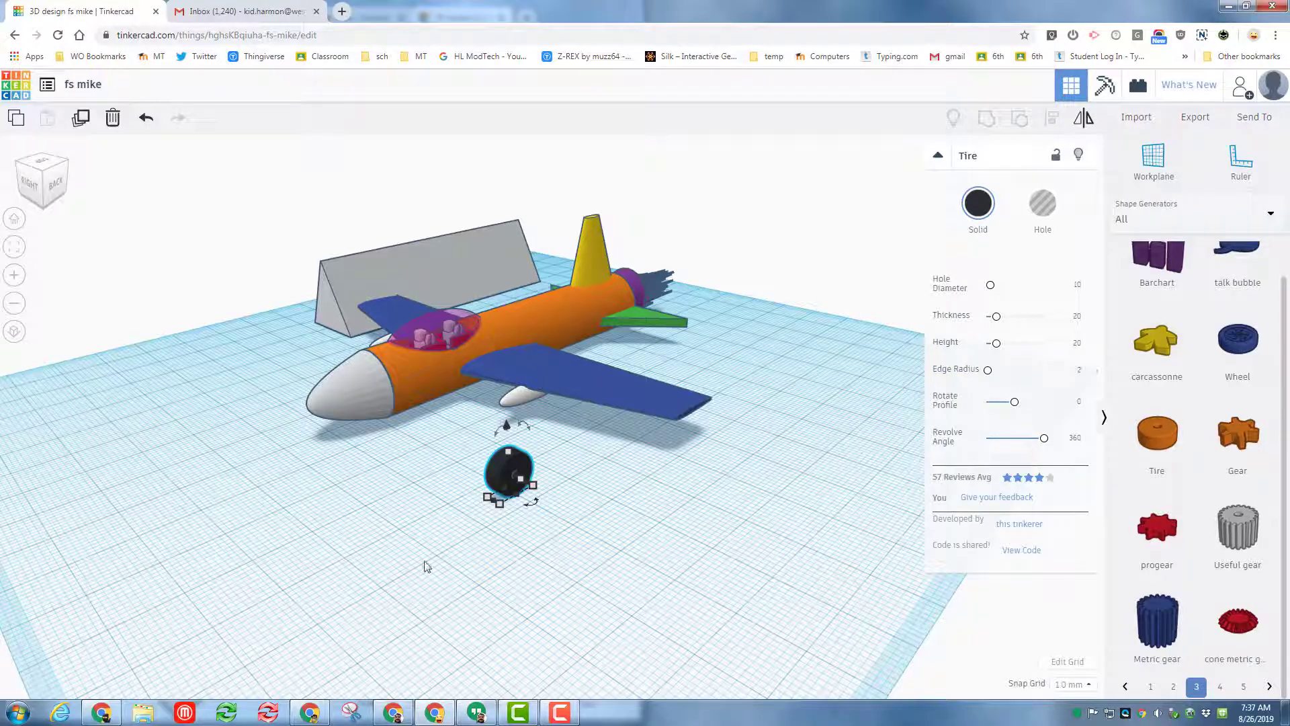
right_click_drag(489, 555, 604, 489)
key("Left")
key("Left")
key("Left")
key("Left")
key("Left")
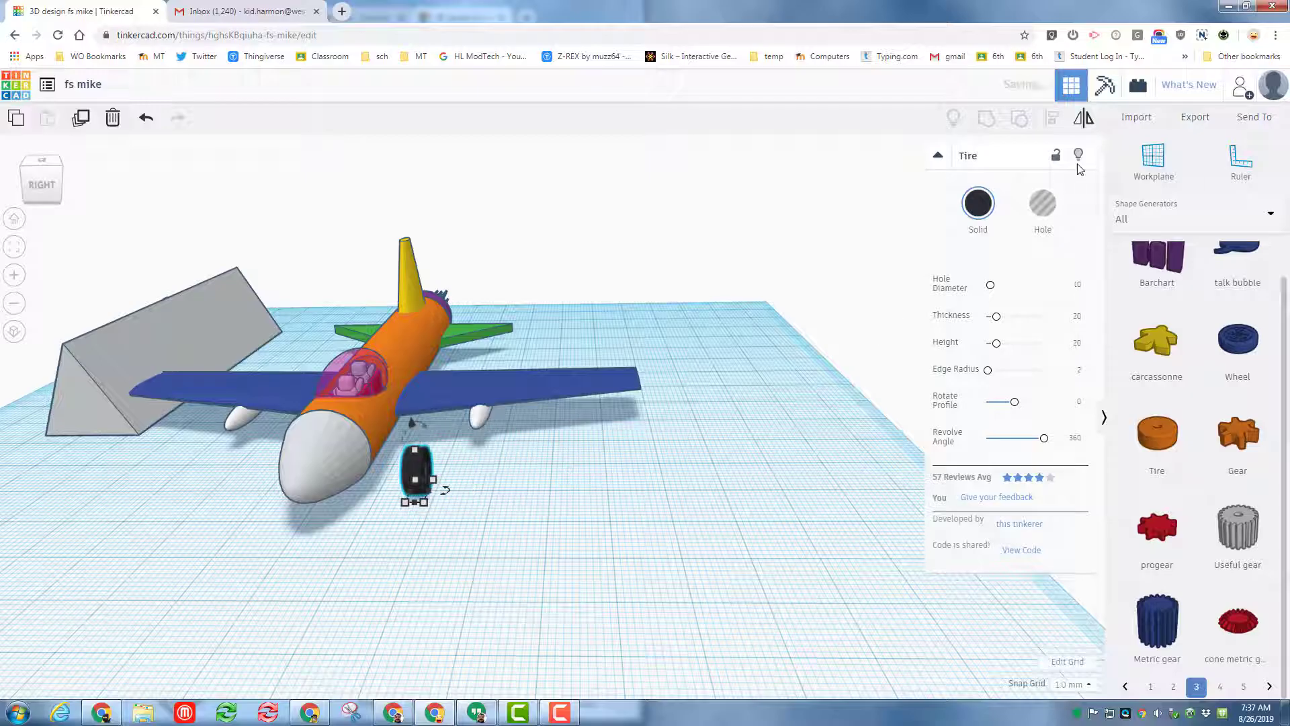
Lift the whole airplane above the workplane with Ctrl+Up and extra Up nudges, hiding the tire meanwhile.
left_click(1078, 155)
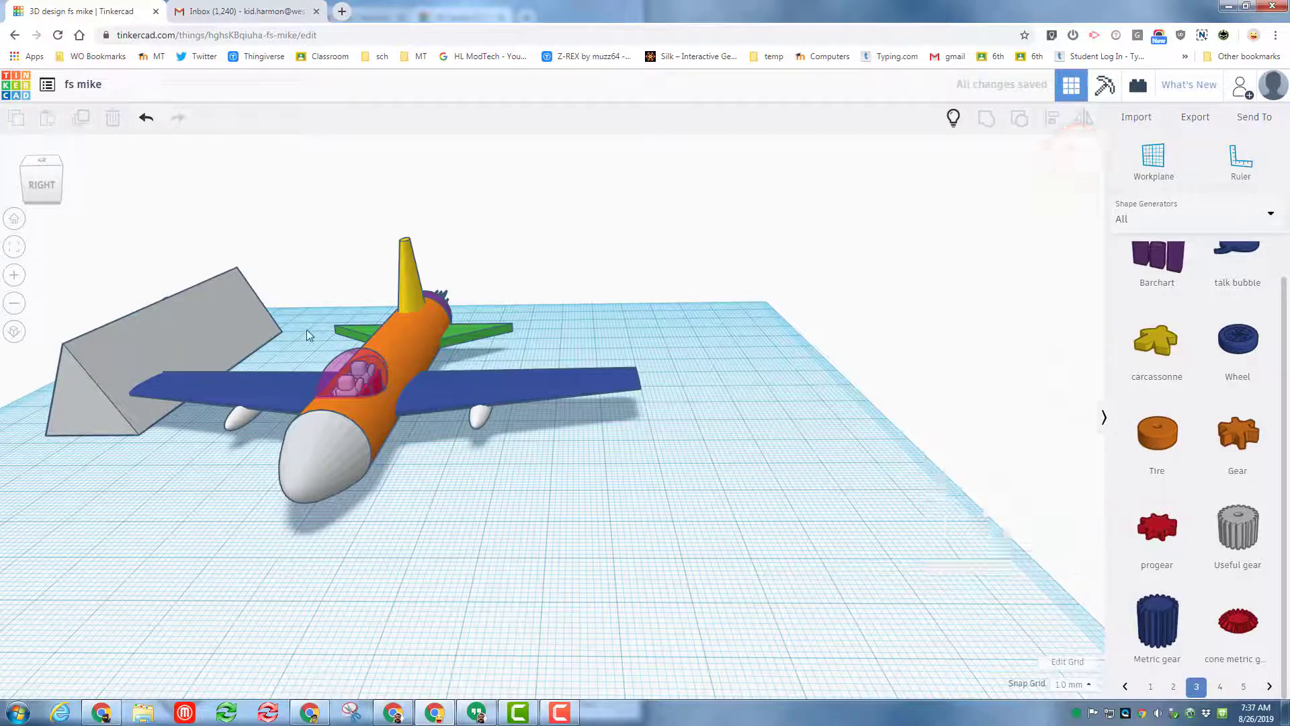
right_click_drag(292, 503, 301, 502)
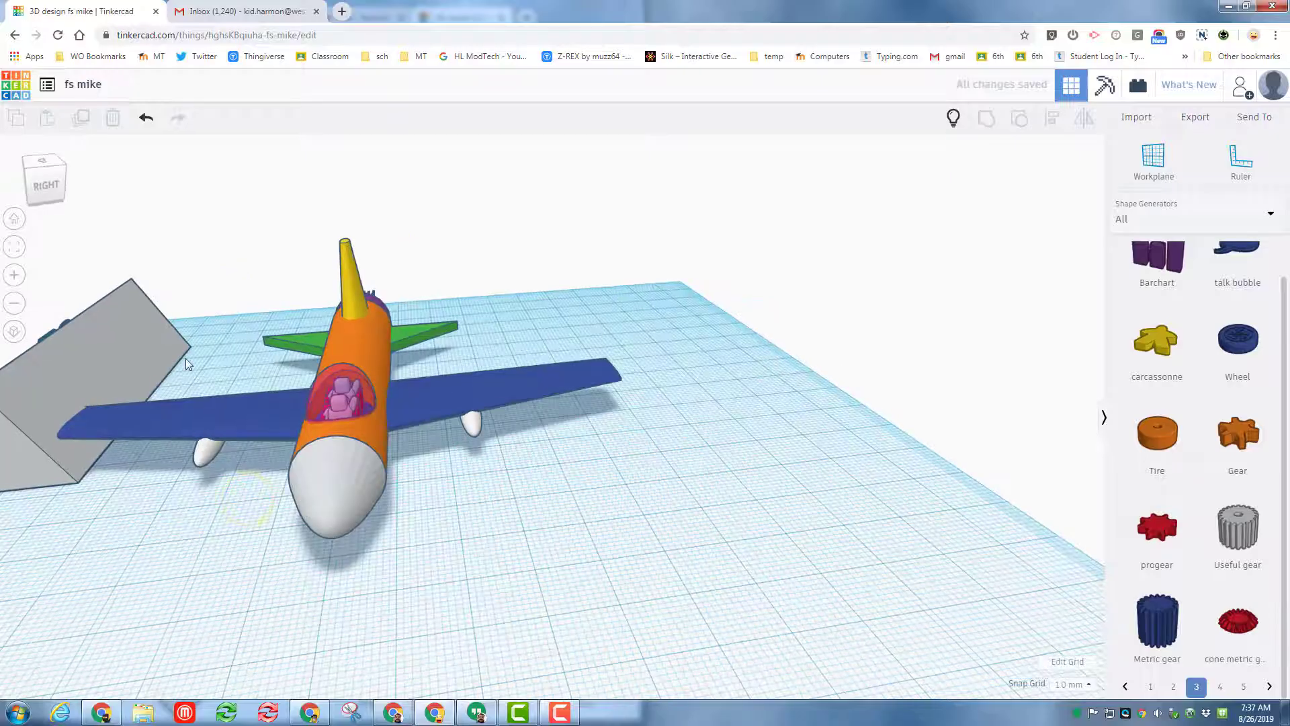
left_click_drag(185, 279, 556, 490)
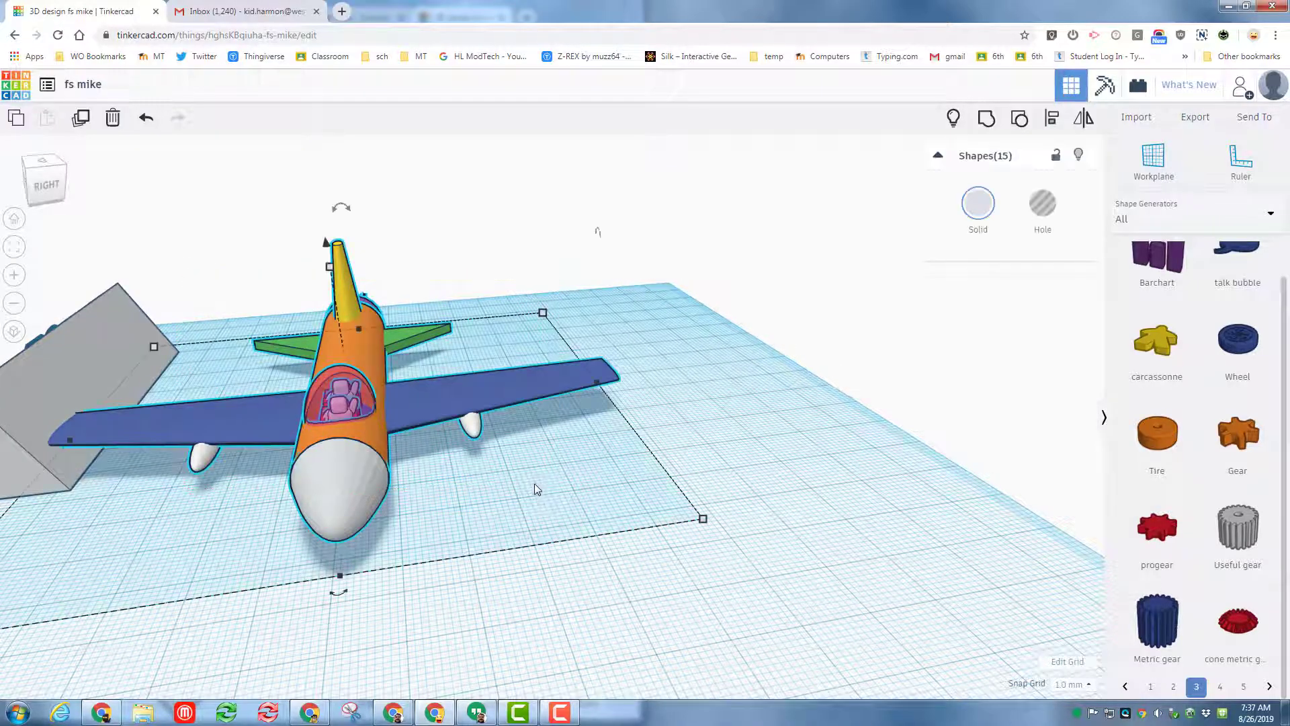
key("ctrl+Up")
key("ctrl+Up")
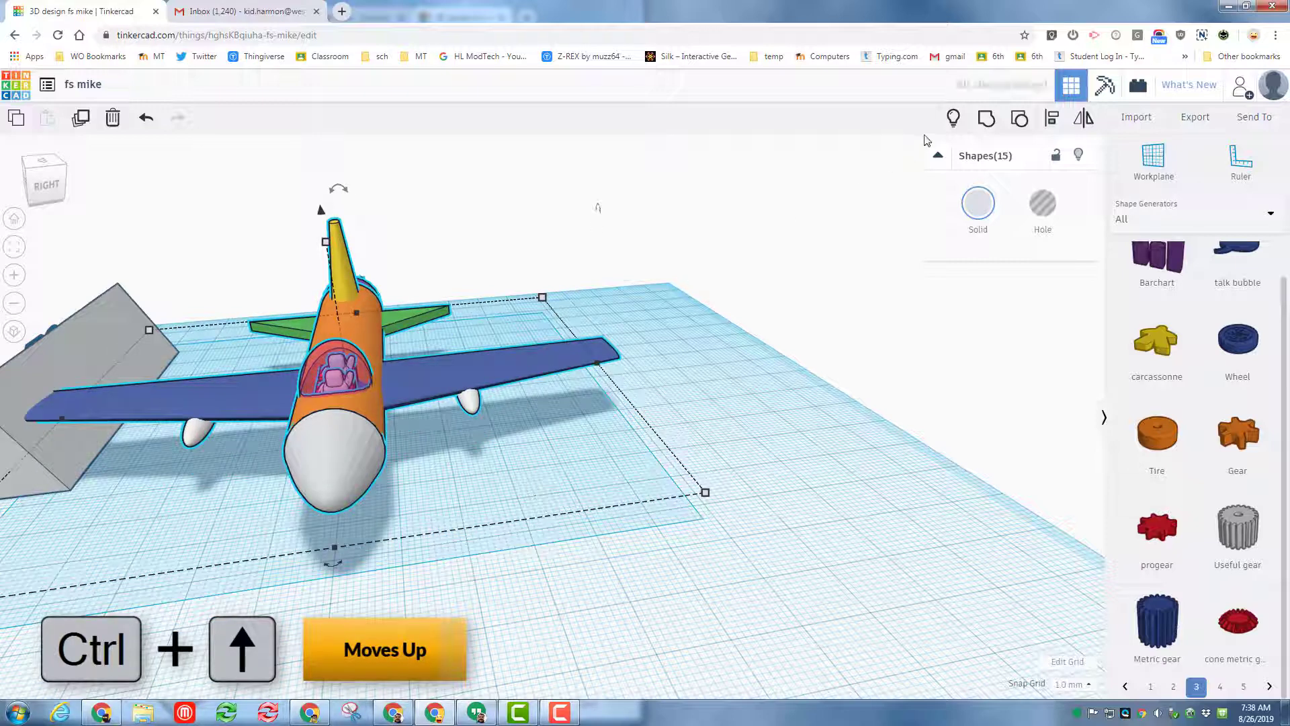
left_click(952, 120)
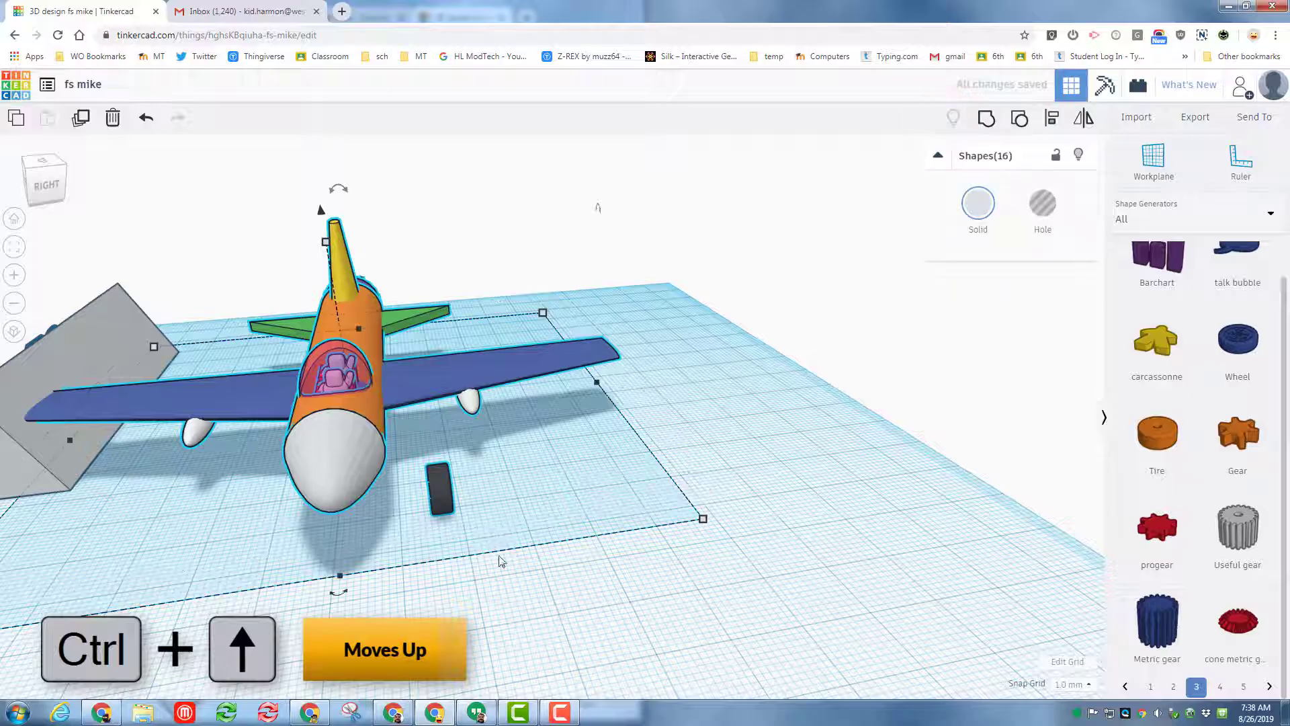
right_click_drag(449, 526, 339, 509)
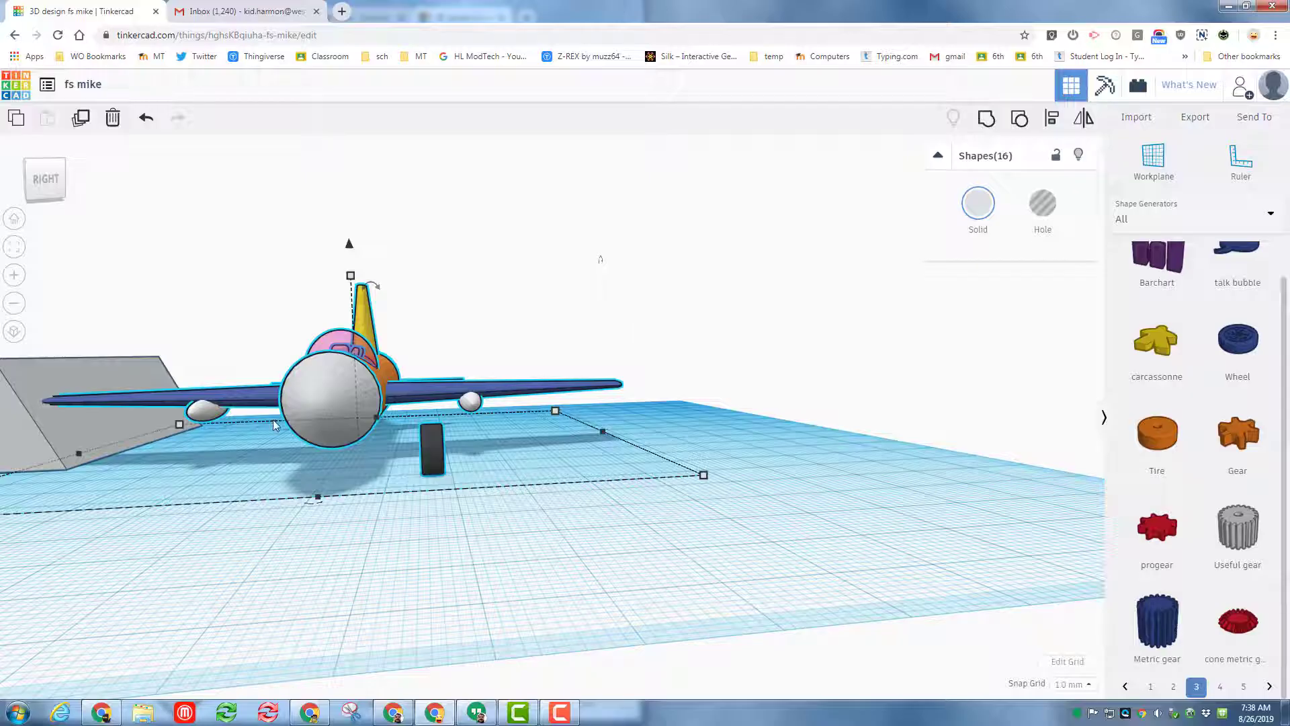
key("Up")
key("Up")
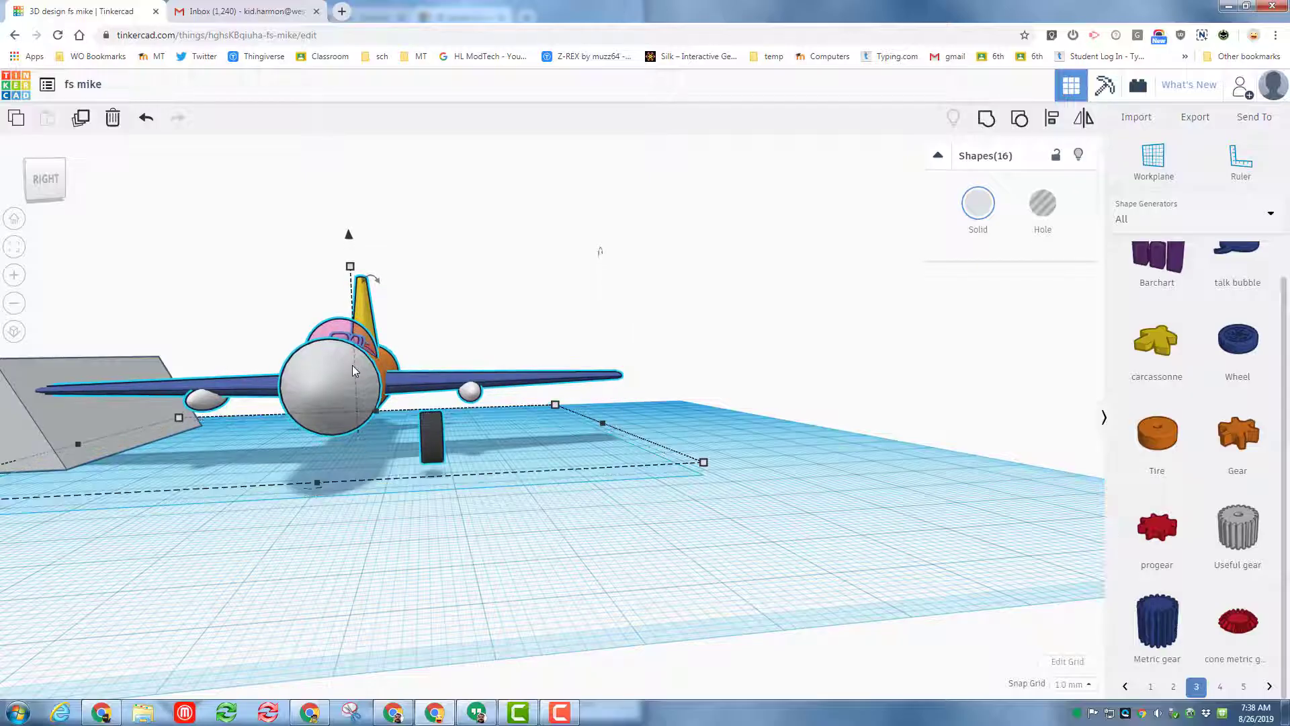
key("Up")
left_click(432, 435)
left_click(450, 536)
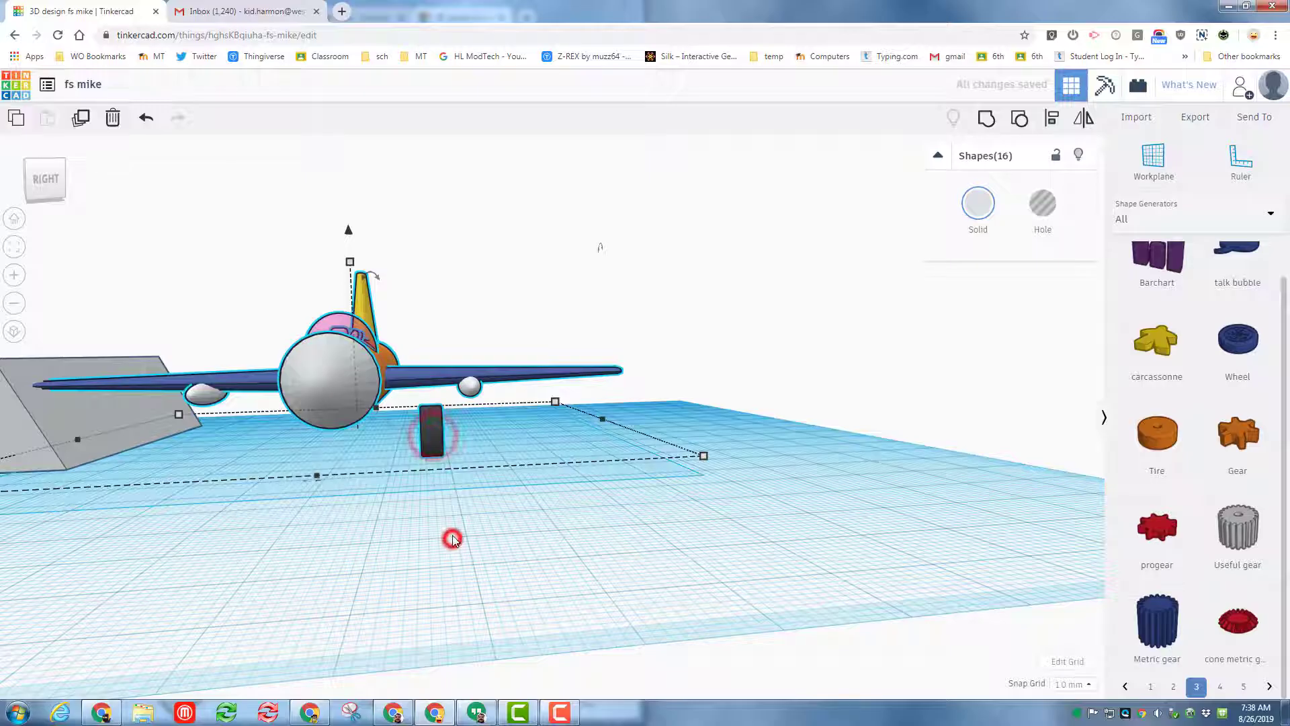
Move the black tire slightly lower and nudge it twice left under the nose.
left_click(438, 441)
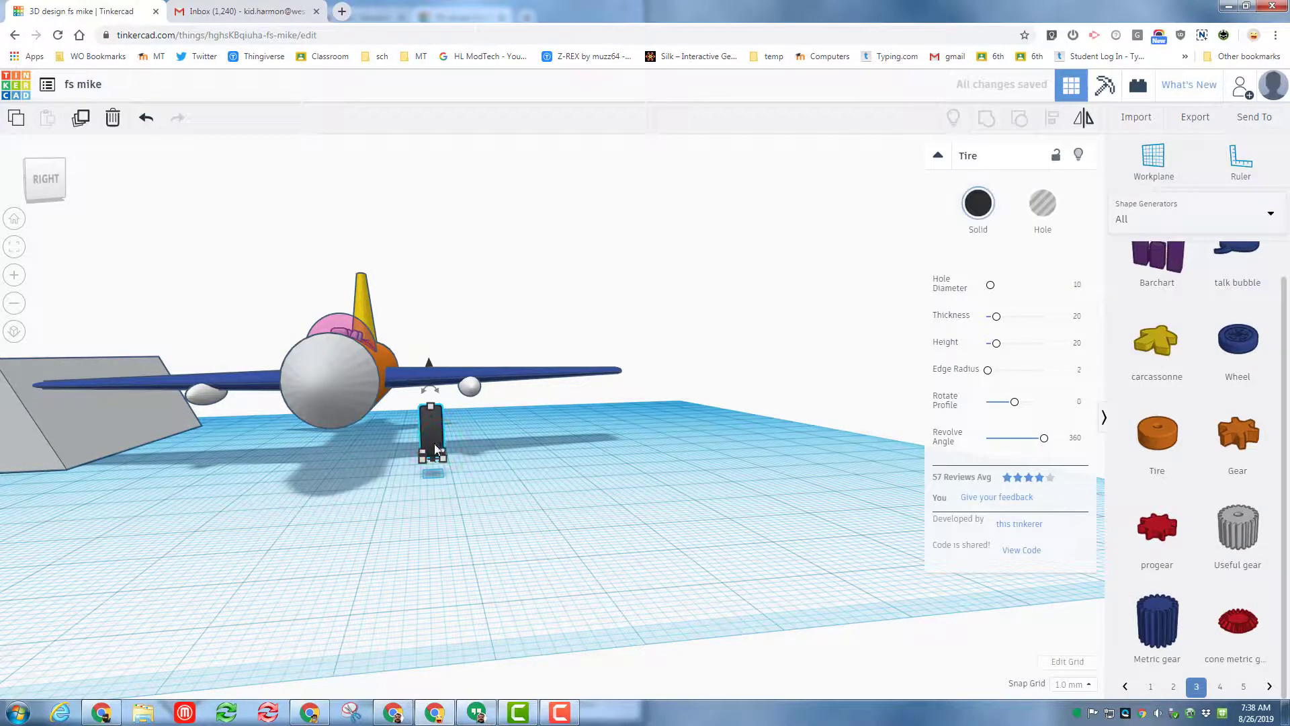
left_click_drag(436, 449, 433, 467)
right_click_drag(321, 470, 368, 475)
key("Left")
key("Left")
key("Left")
key("Left")
key("Left")
key("Left")
key("Left")
key("Left")
key("Left")
key("Left")
key("Left")
key("Left")
key("Left")
key("Left")
key("Left")
key("Left")
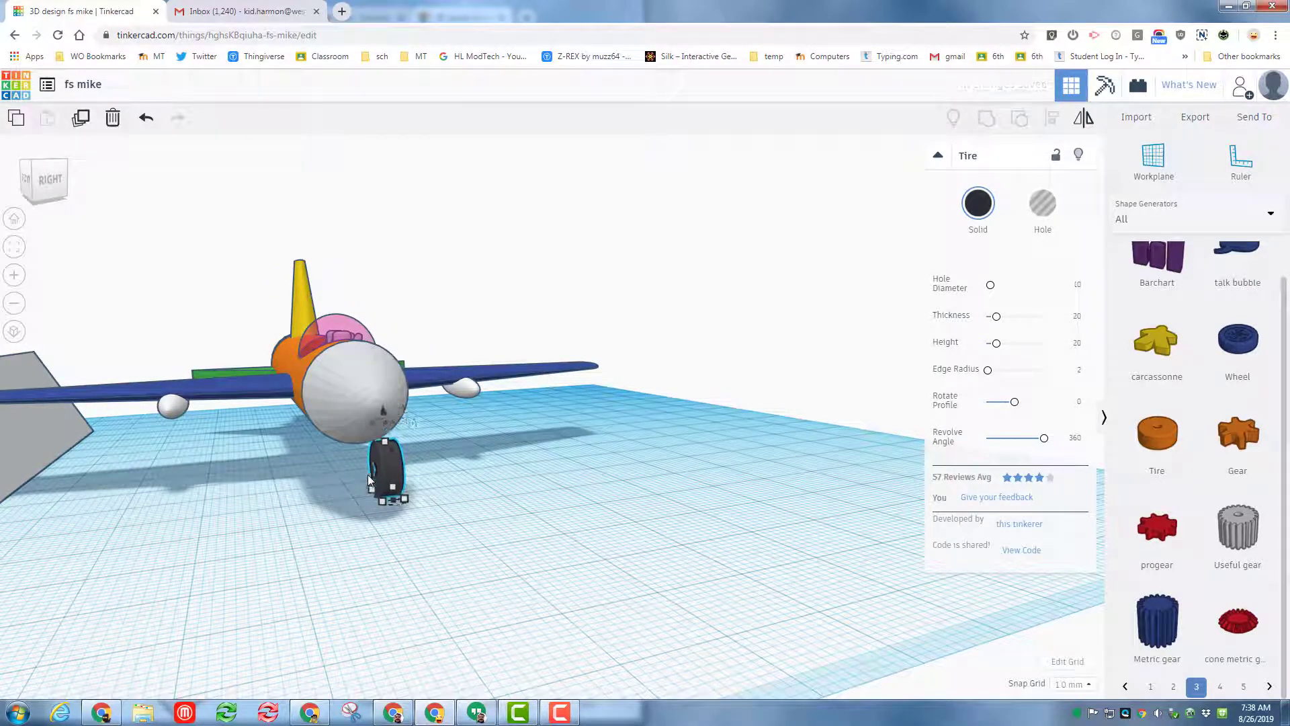
key("Left")
right_click_drag(389, 522, 281, 528)
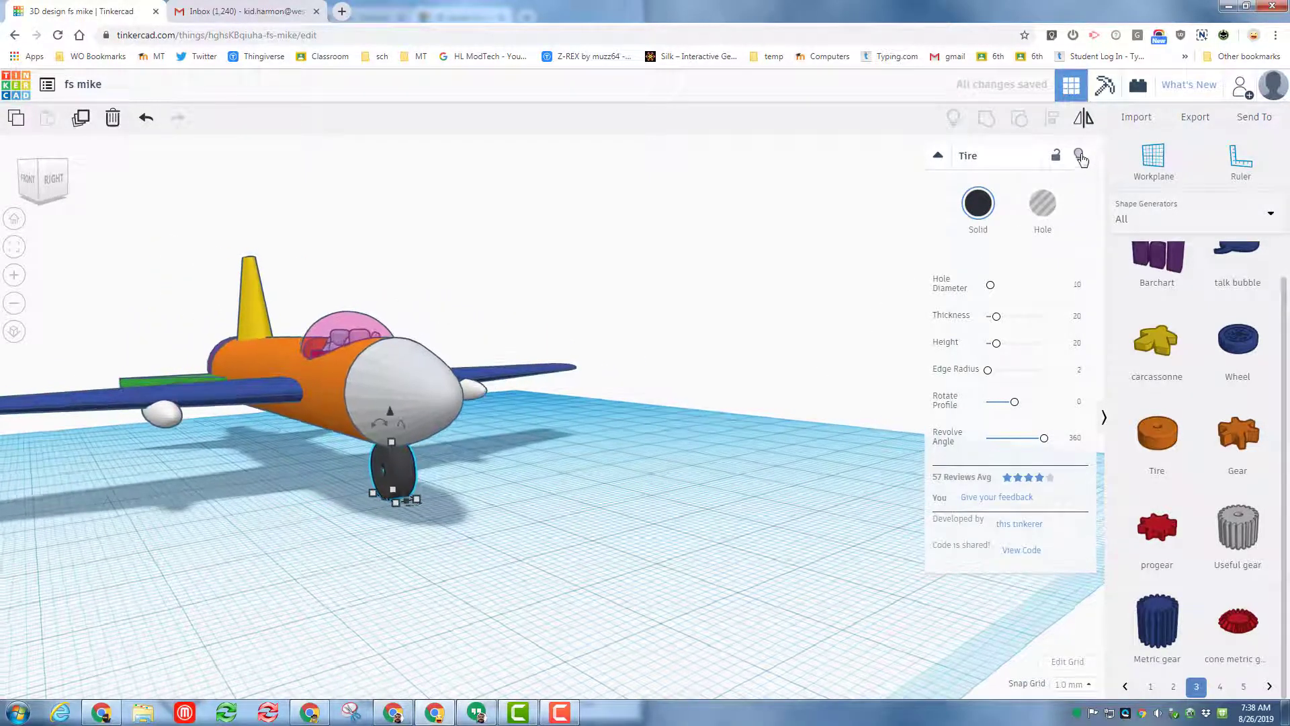
Raise the box-selected airplane once more with Ctrl+Up, then show the hidden tire.
left_click(1078, 153)
left_click_drag(135, 258, 509, 492)
key("ctrl+Up")
key("ctrl+Up")
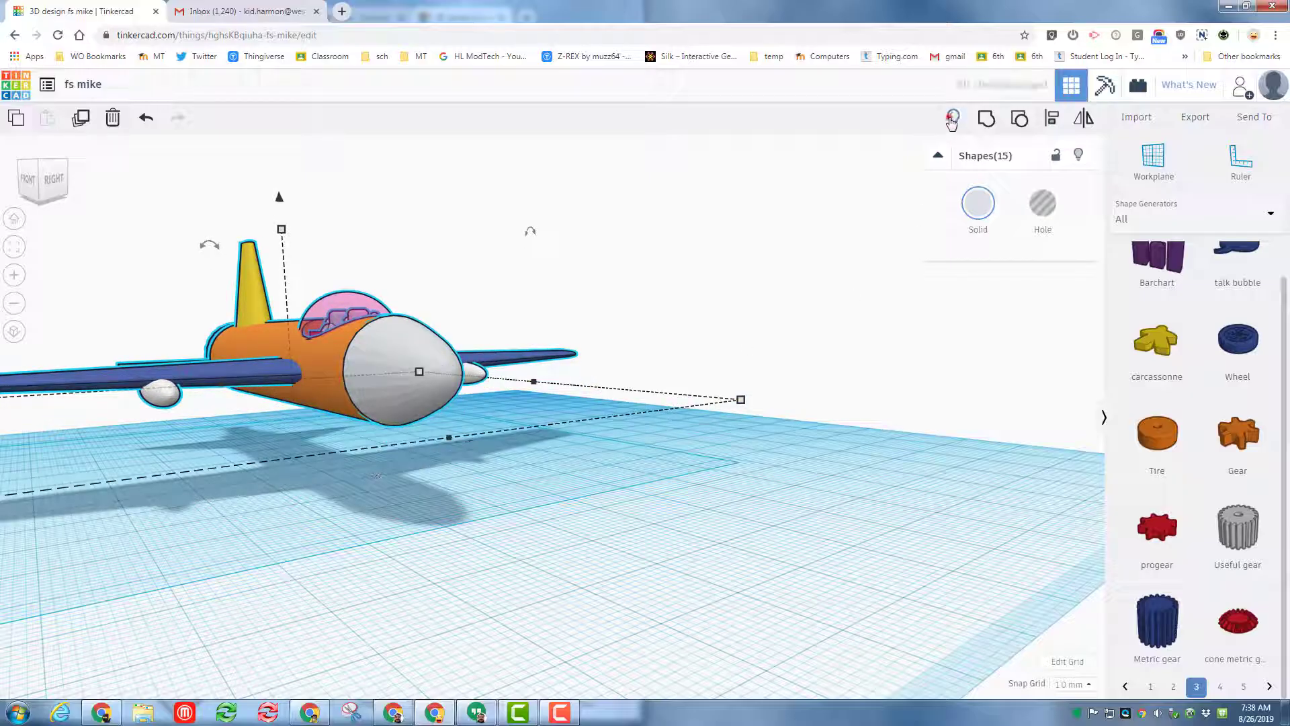
left_click(953, 118)
right_click_drag(514, 508, 450, 562)
Align the black tire centred beneath the white nose sphere.
left_click(446, 558)
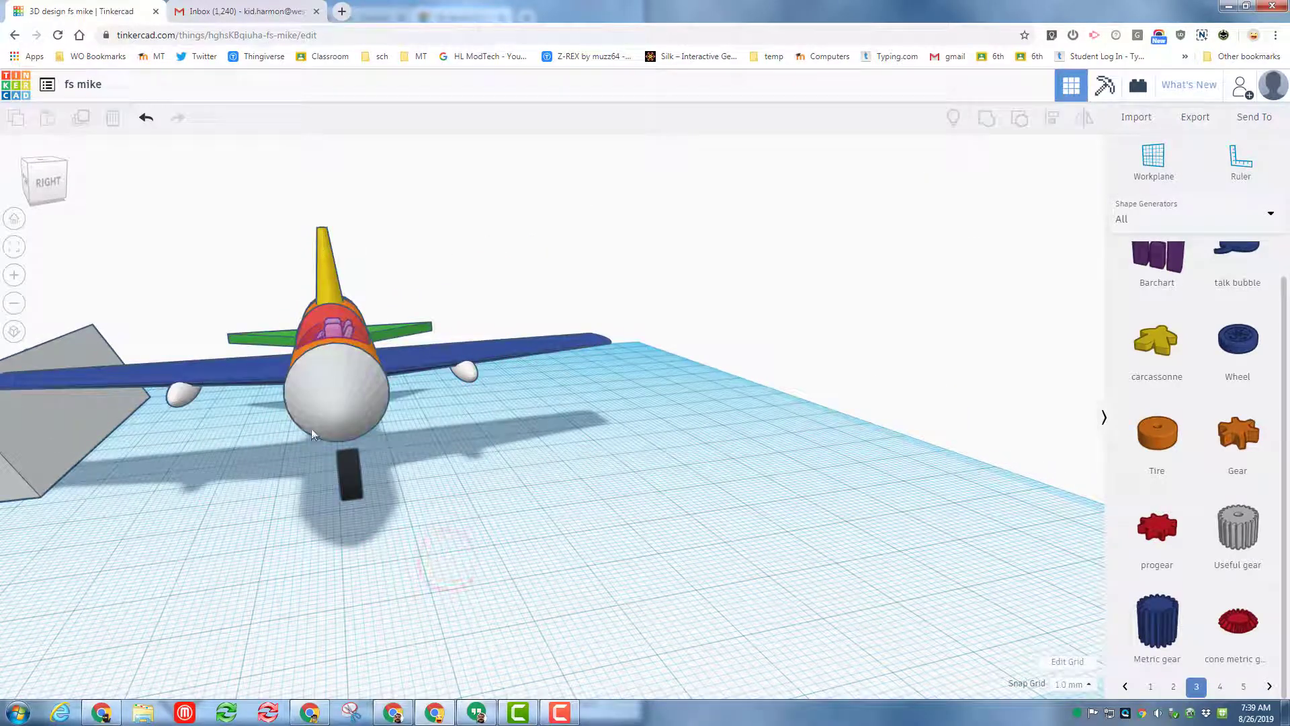
left_click(336, 407)
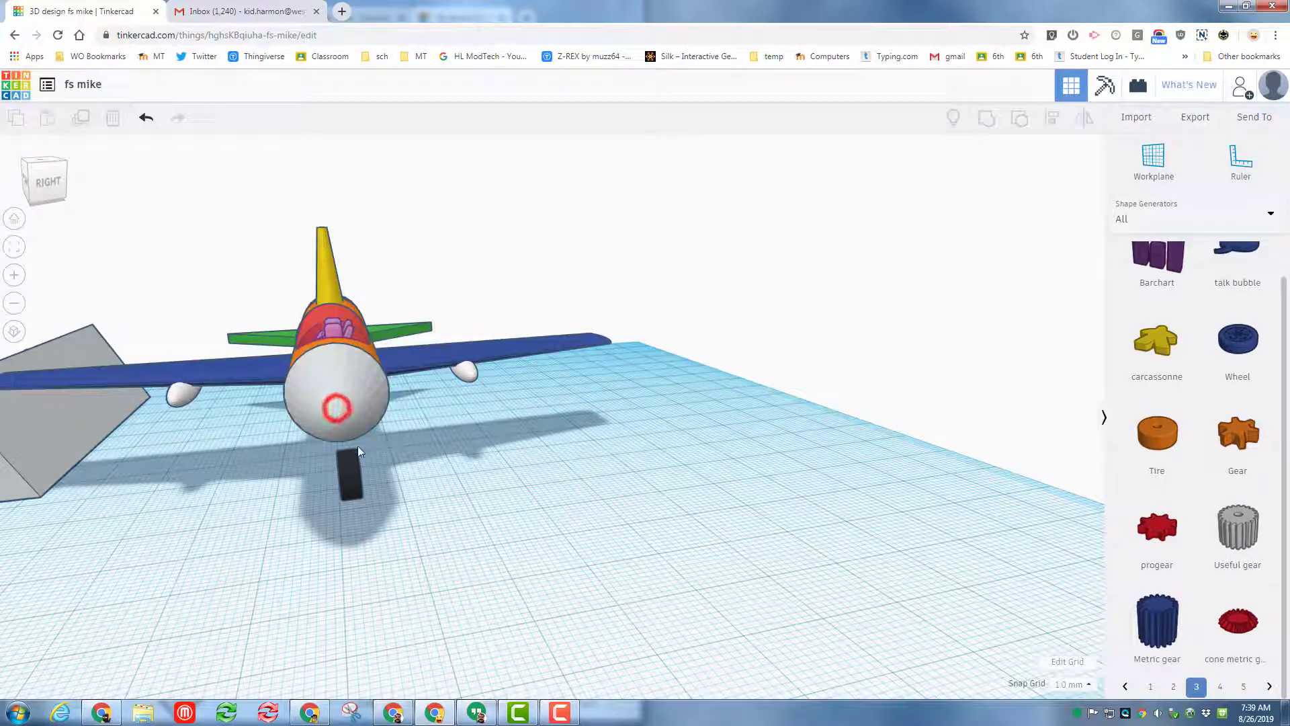
left_click(348, 490, "shift")
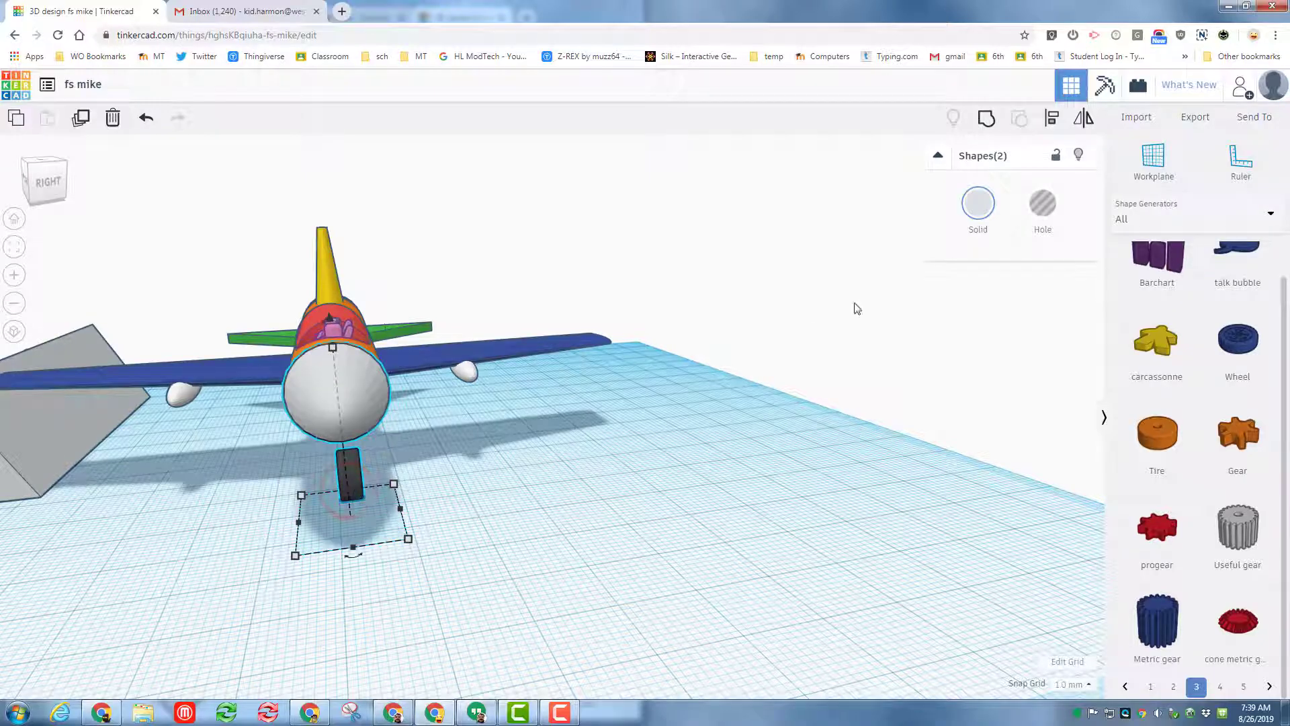
left_click(1053, 117)
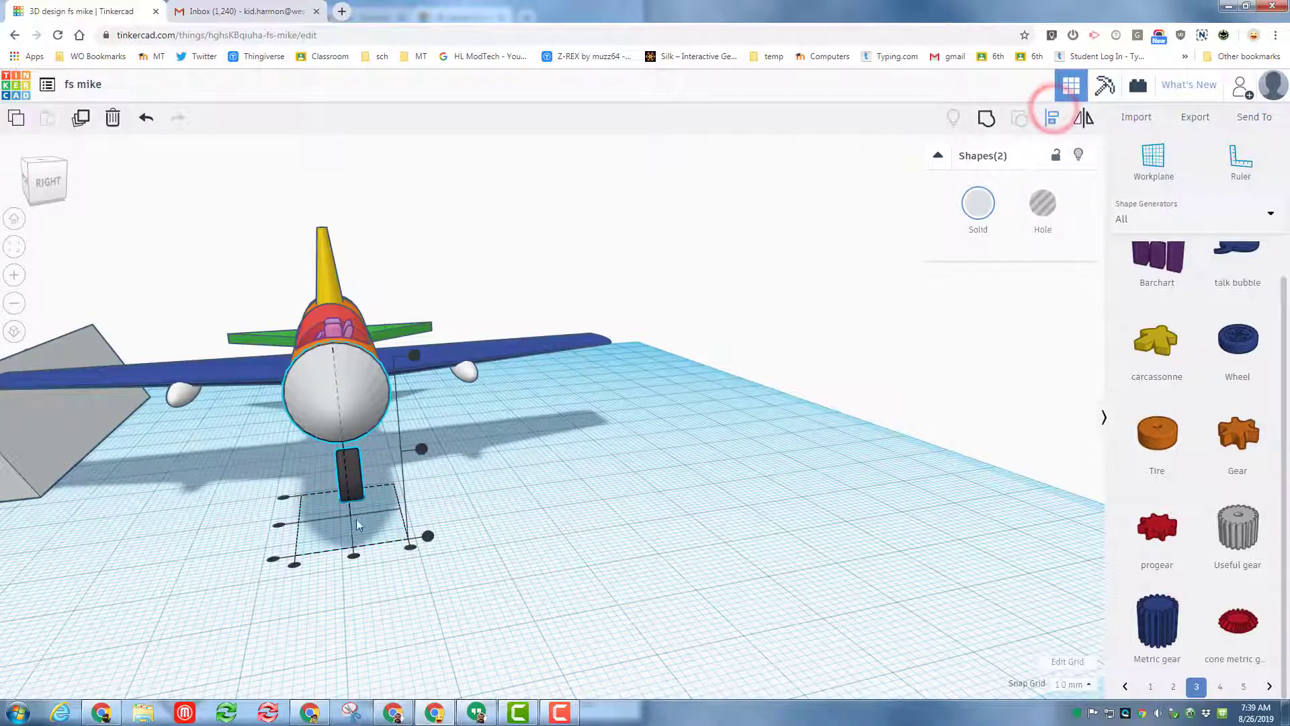
left_click(351, 557)
Turn the view to the plane's side and reselect the tire.
left_click(317, 557)
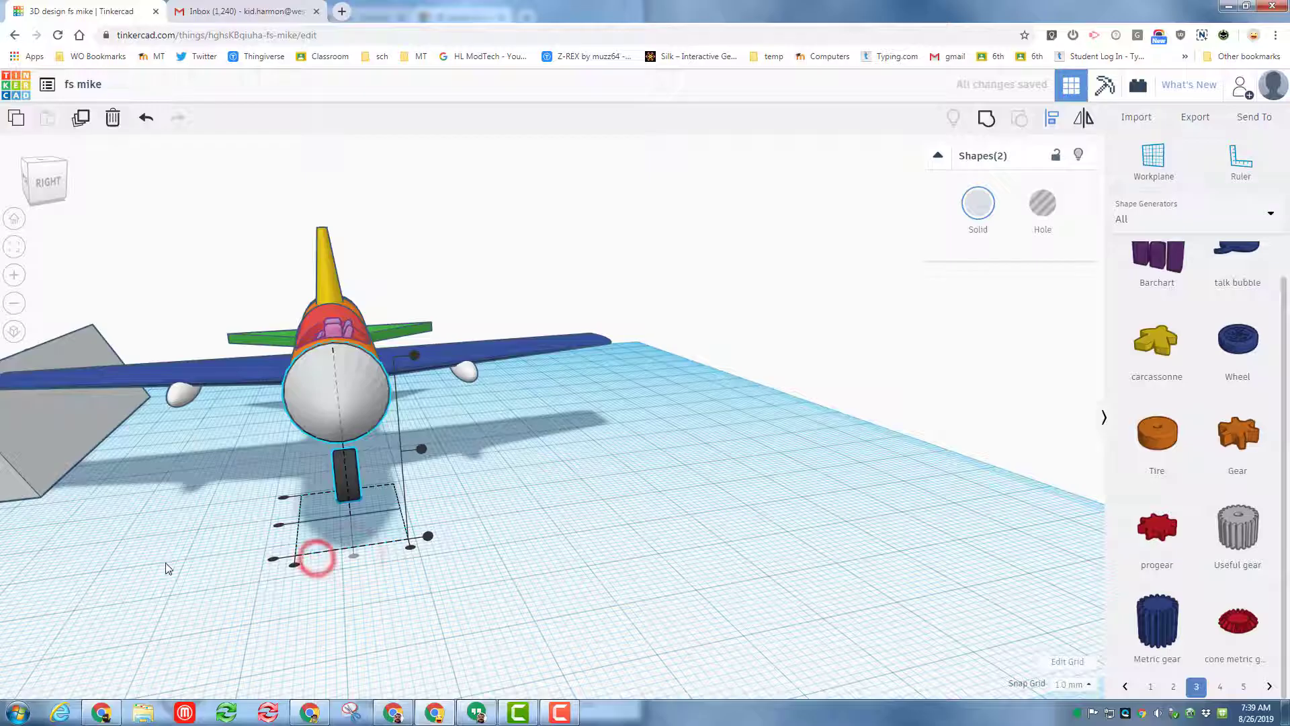
right_click_drag(172, 571, 444, 530)
right_click_drag(551, 541, 497, 544)
scroll(497, 545, "down", 2)
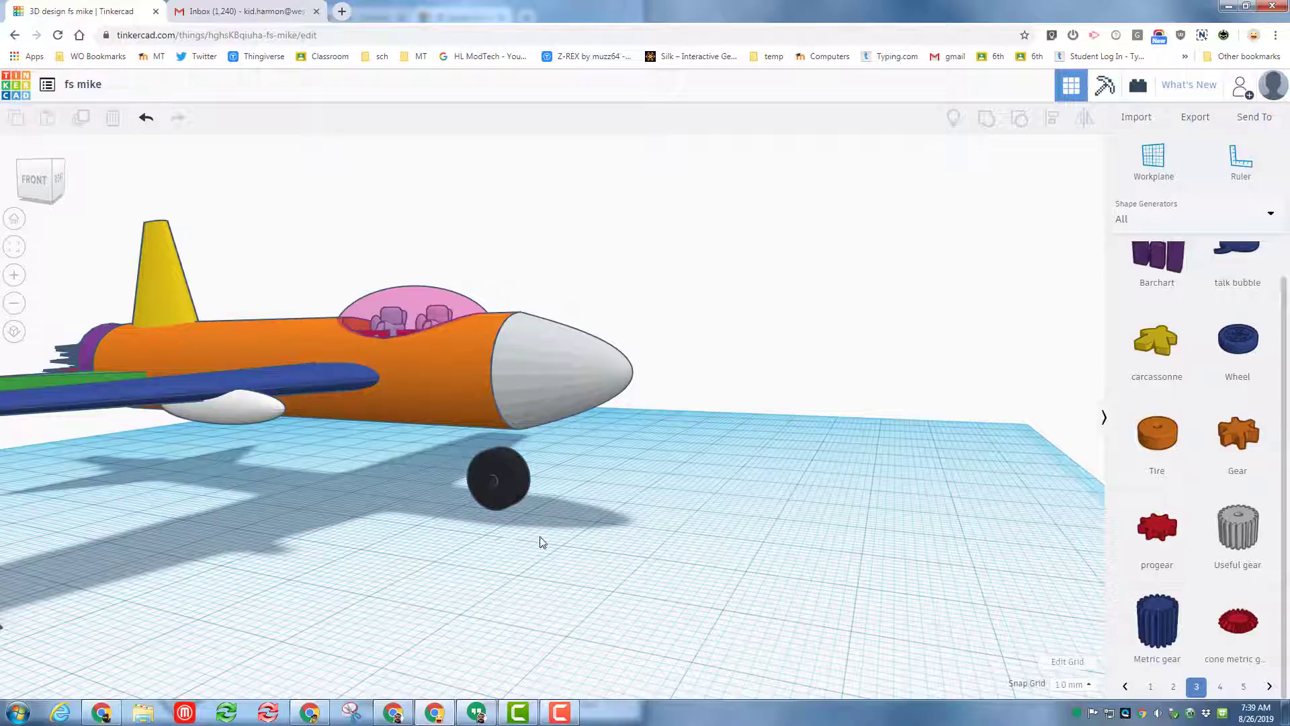
left_click(509, 491)
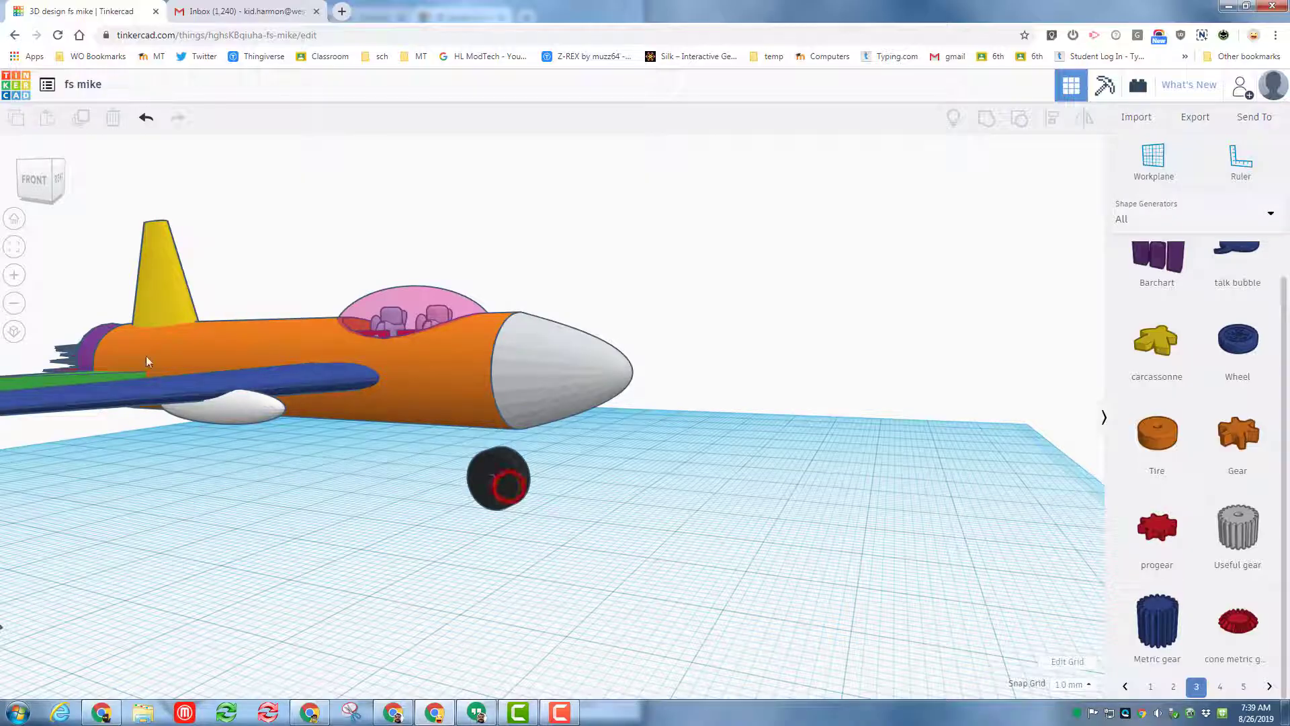
Zoom to the tire and add a Basic Shapes cylinder smoothed to 64 sides.
left_click(15, 250)
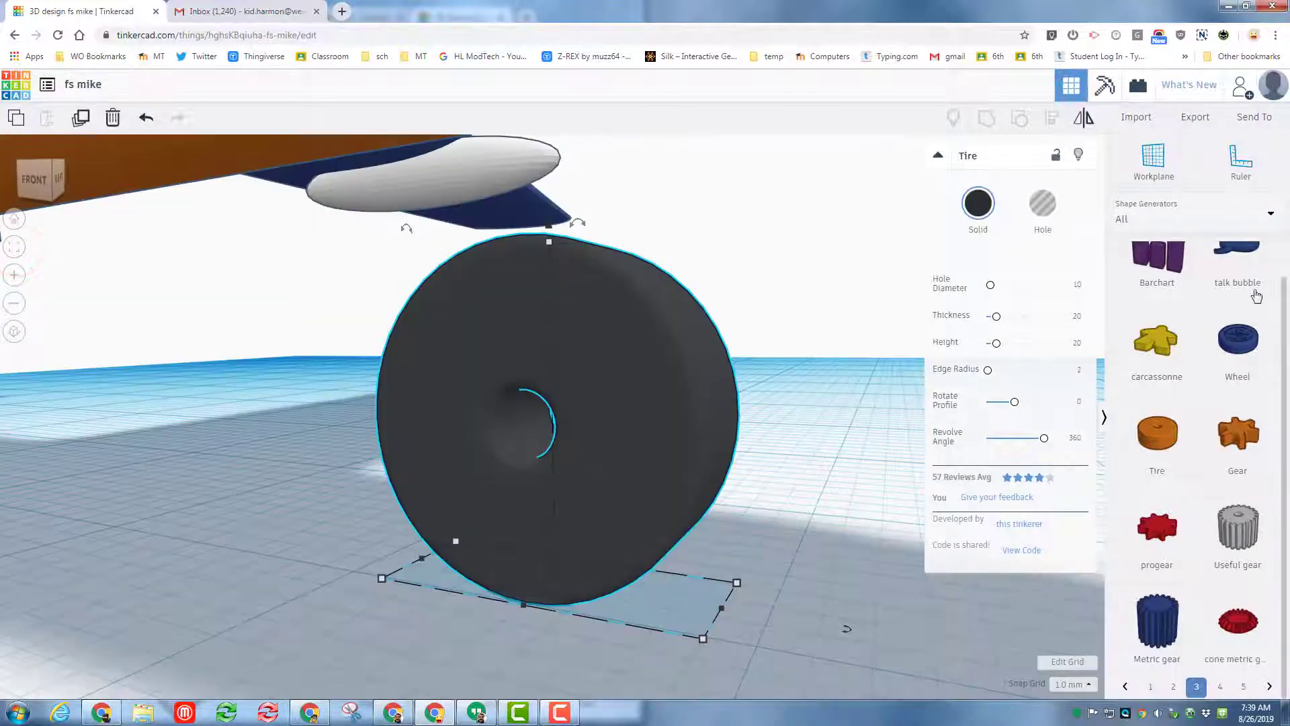
left_click(1147, 210)
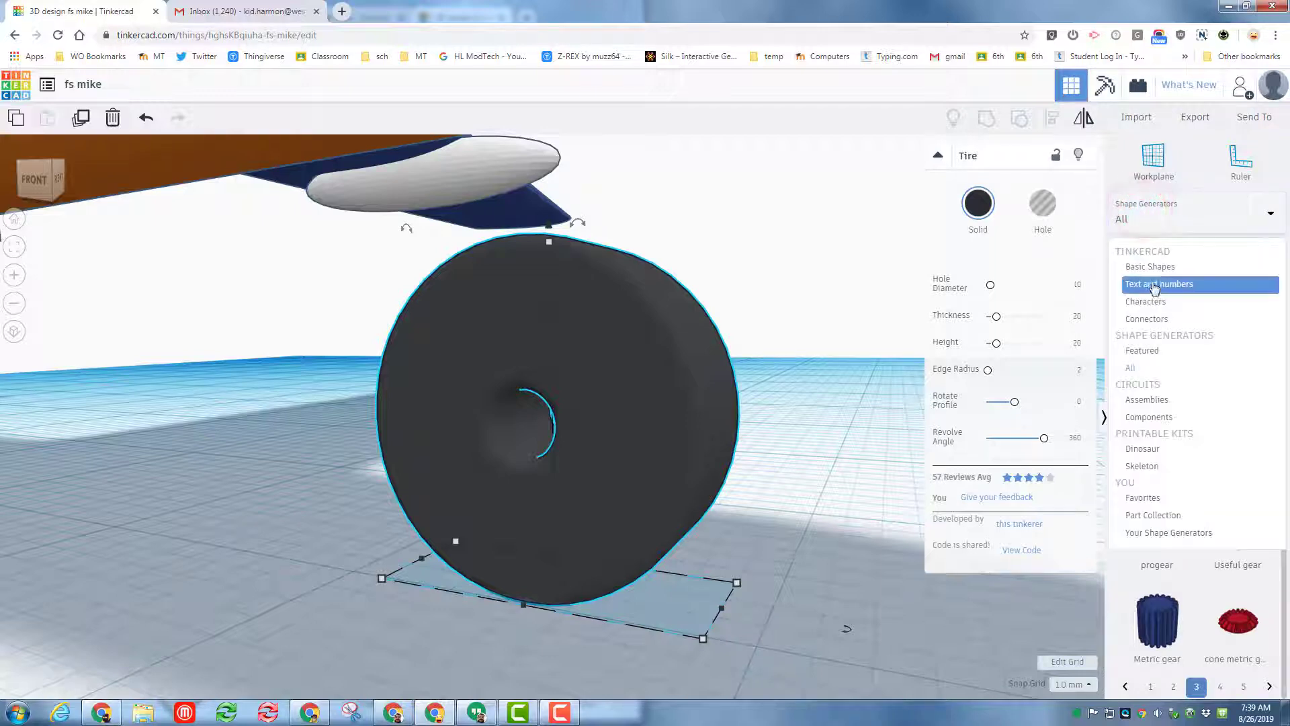
left_click(1150, 266)
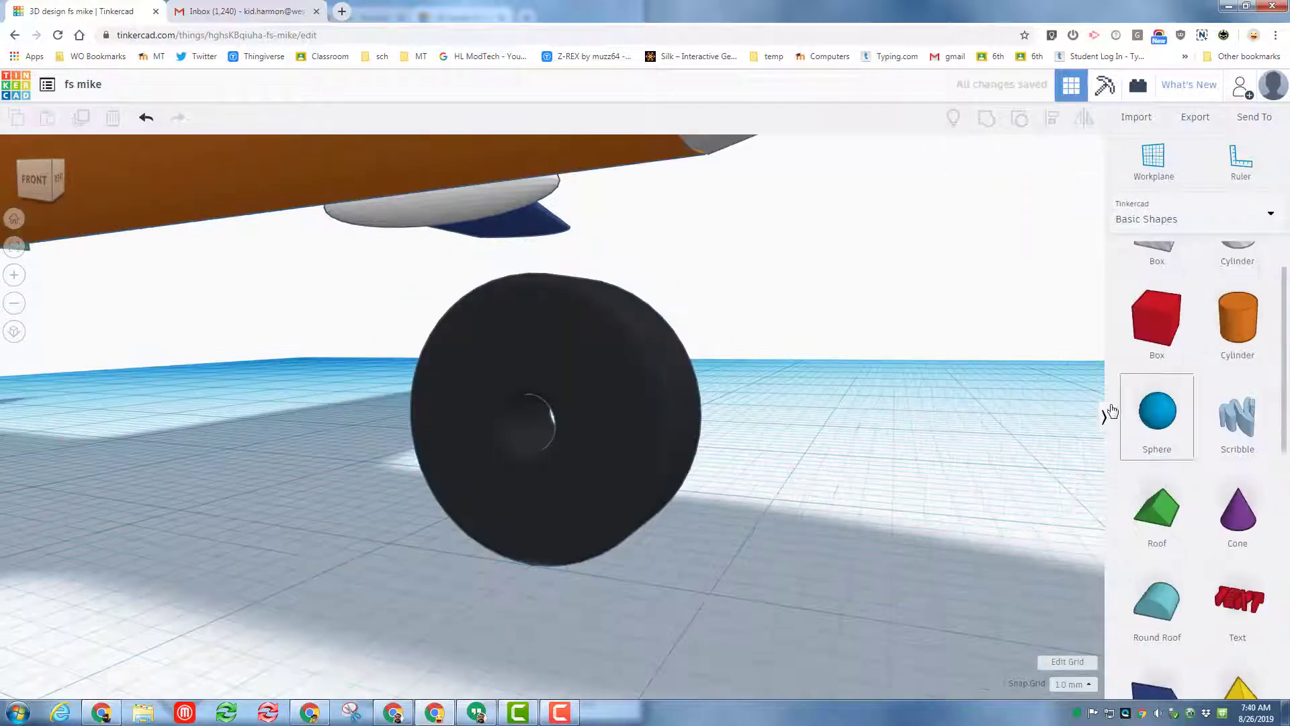
left_click(1101, 434)
scroll(1107, 417, "down", 2)
left_click_drag(1248, 345, 889, 453)
scroll(891, 452, "down", 3)
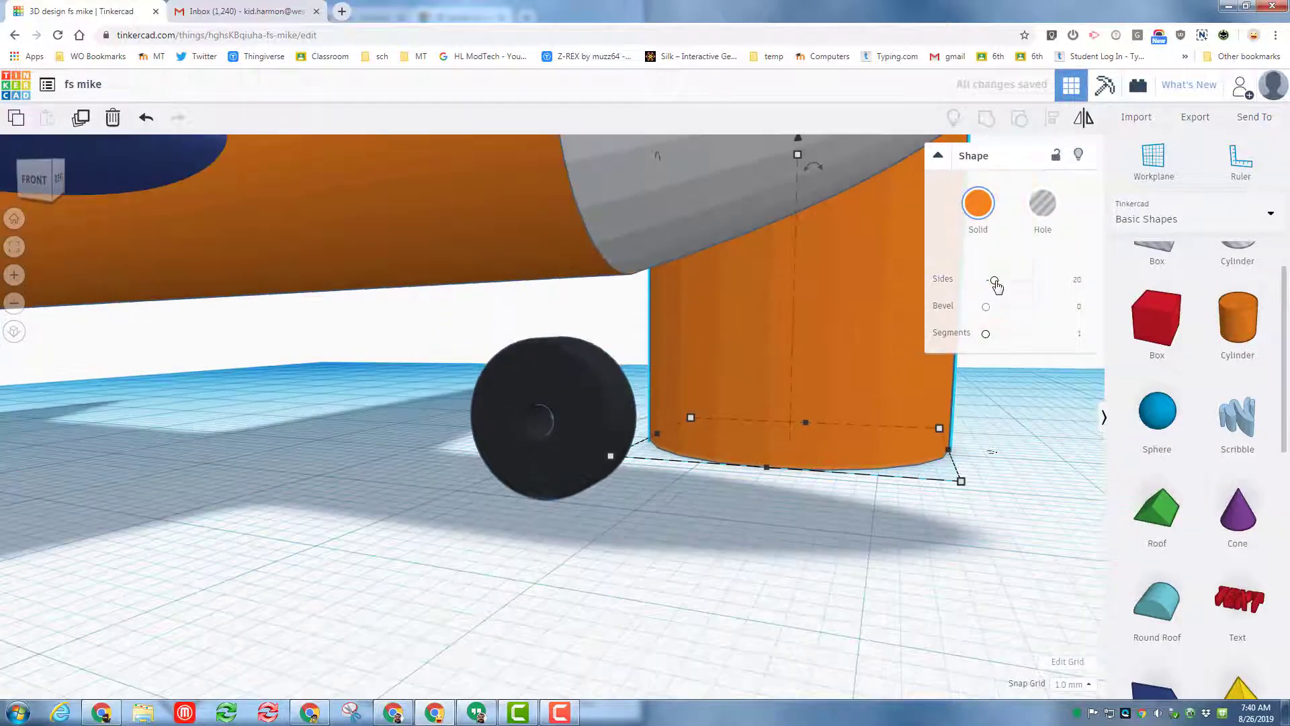
left_click_drag(994, 280, 1044, 279)
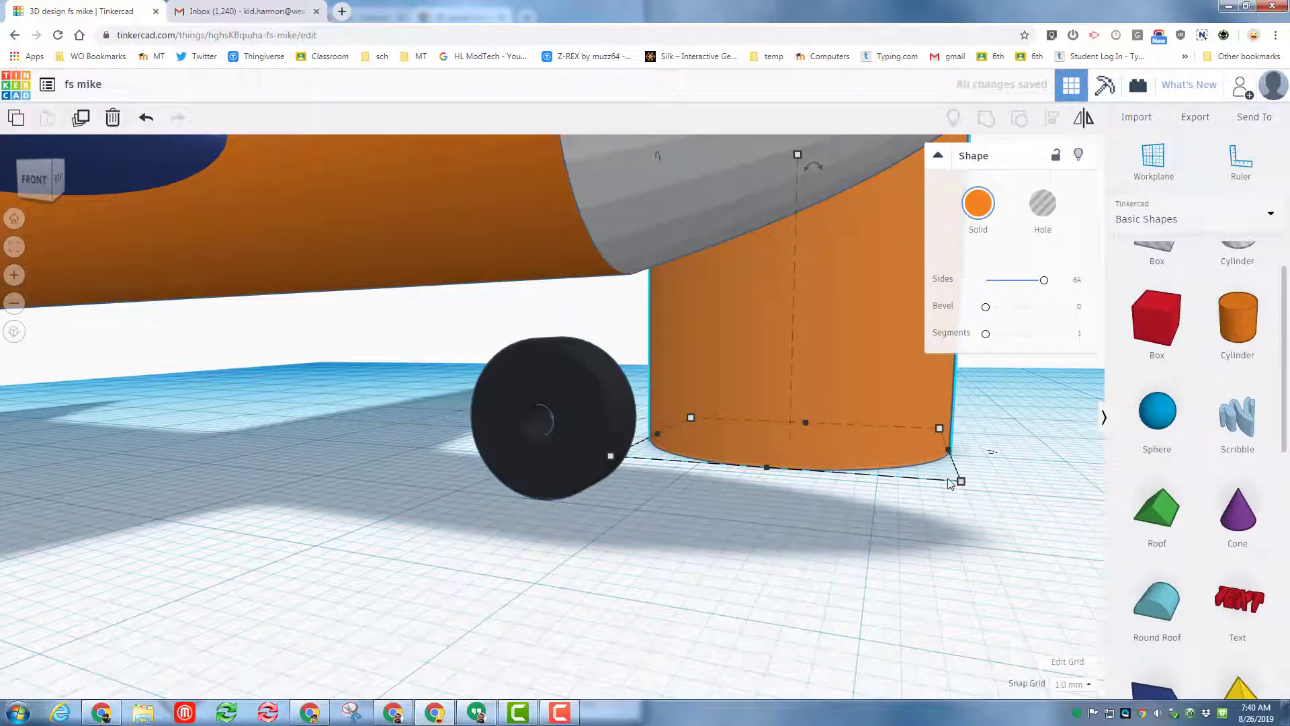
Shrink the cylinder to 3 by 3 and move it next to the tire.
left_click_drag(961, 482, 863, 457)
left_click_drag(780, 424, 716, 422)
mouse_move(735, 466)
right_mouse_down()
mouse_move(582, 495)
mouse_move(733, 450)
right_mouse_up()
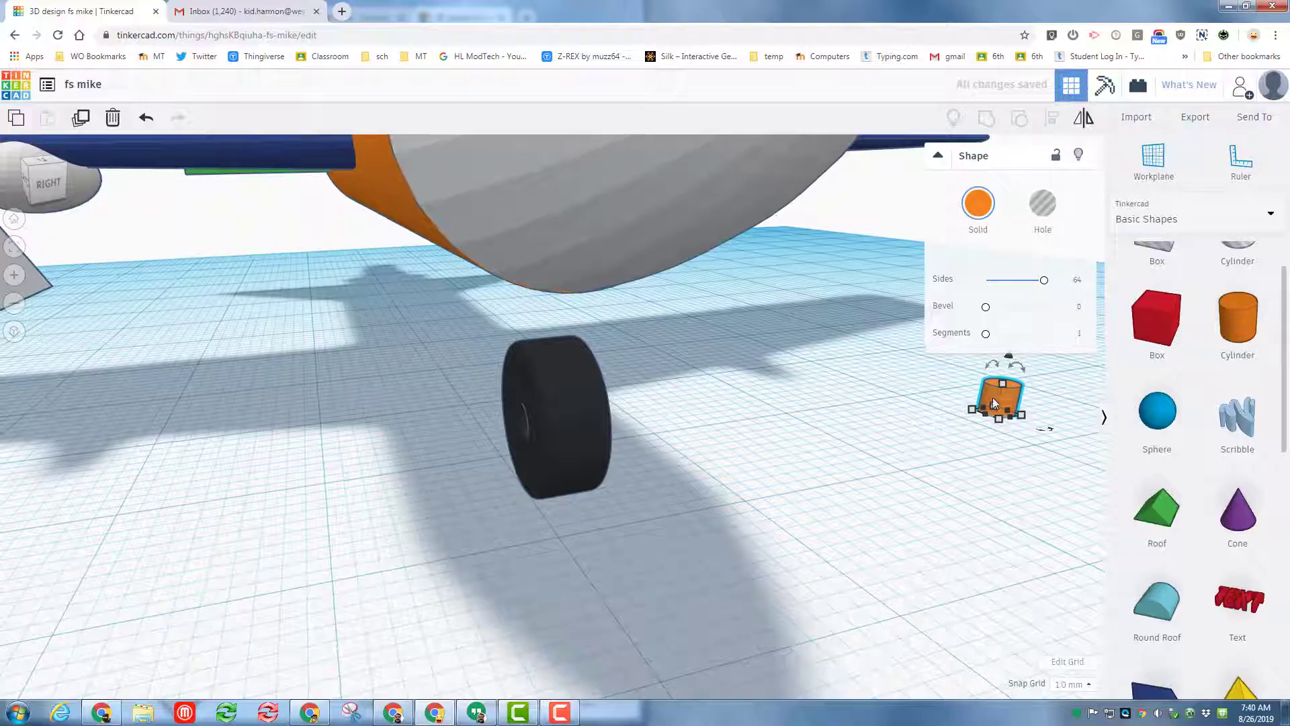
left_click_drag(733, 450, 663, 464)
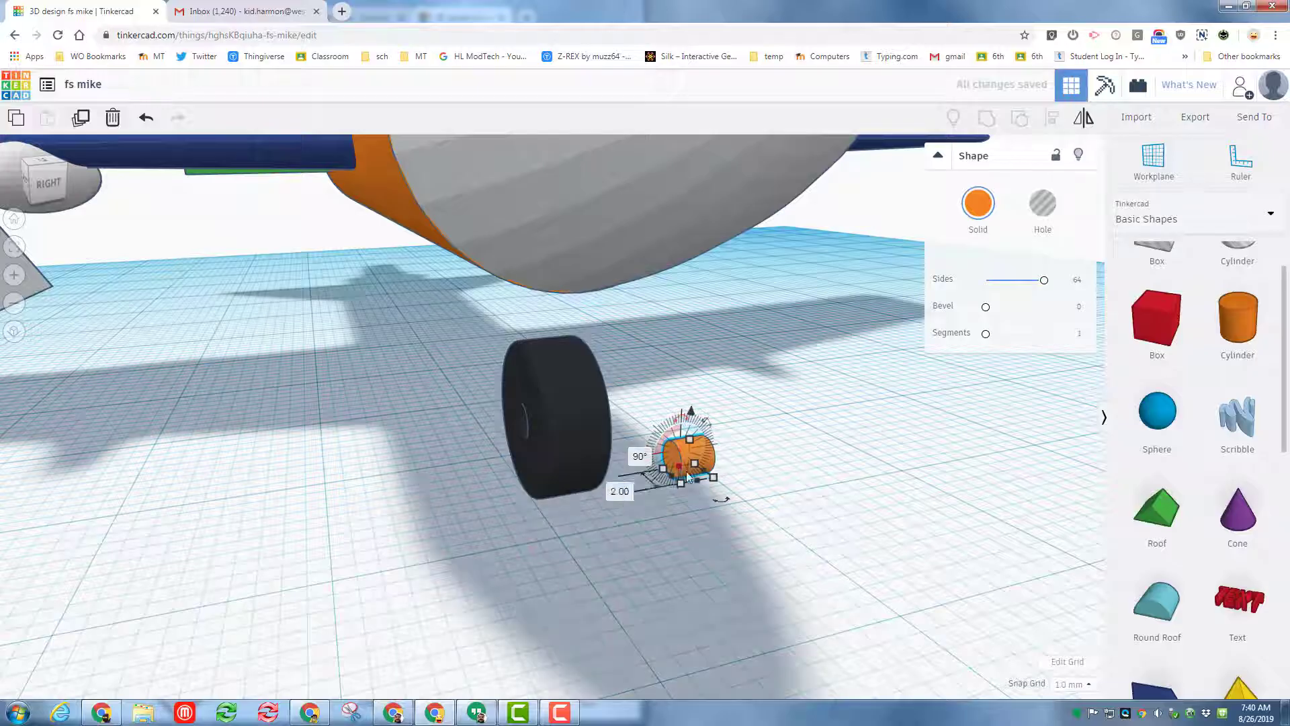
Align the cylinder to the tire's centre, both horizontally and vertically.
left_click_drag(447, 412, 651, 498)
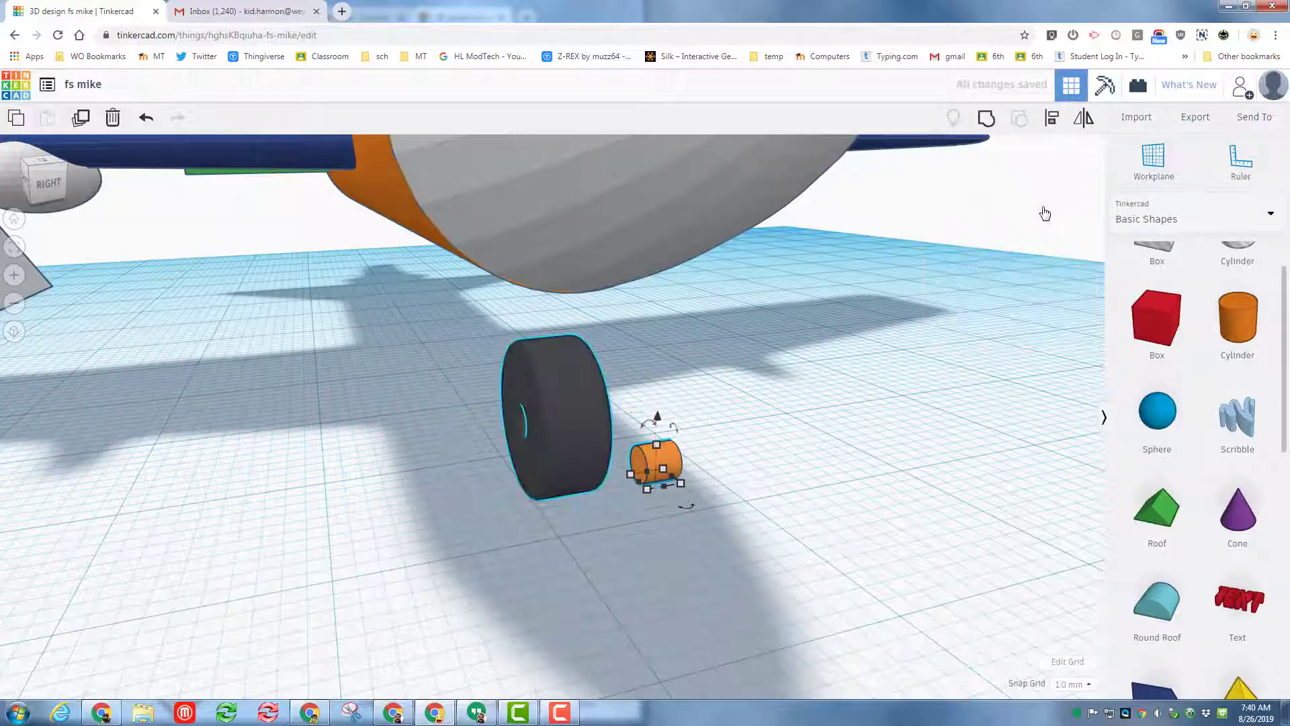
left_click(1053, 120)
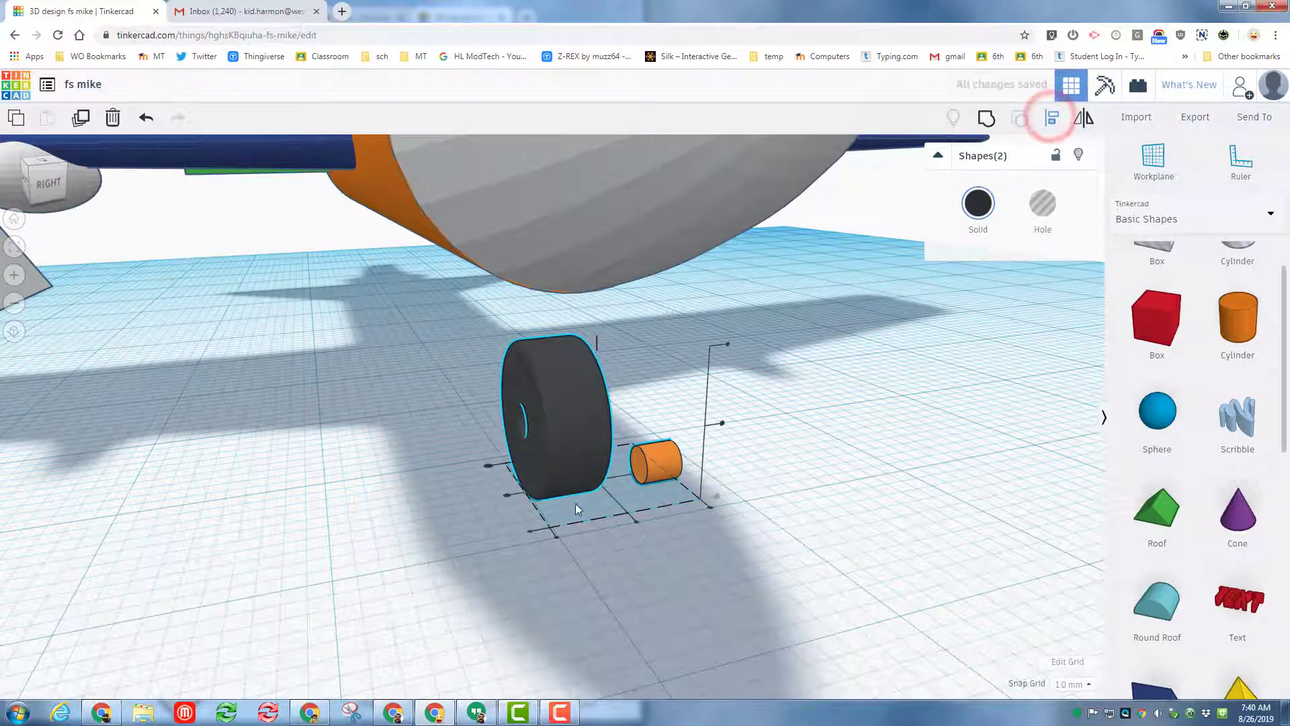
left_click(506, 497)
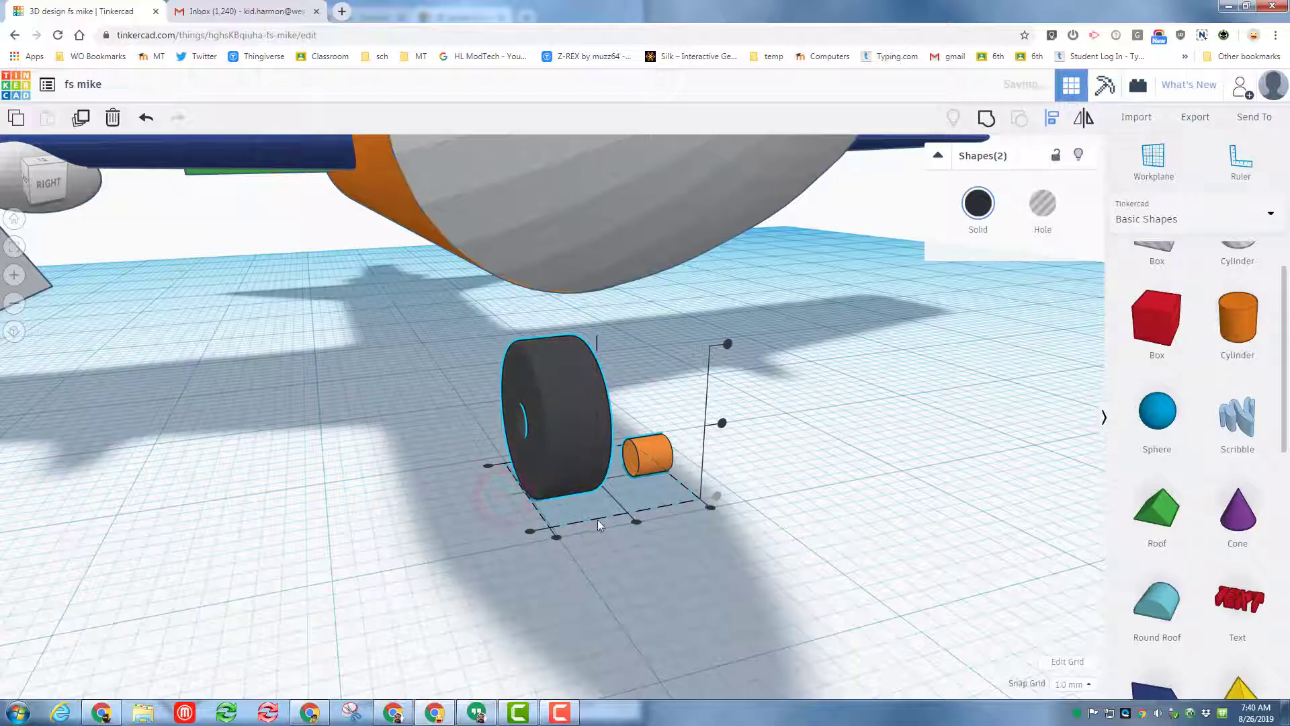
left_click(556, 537)
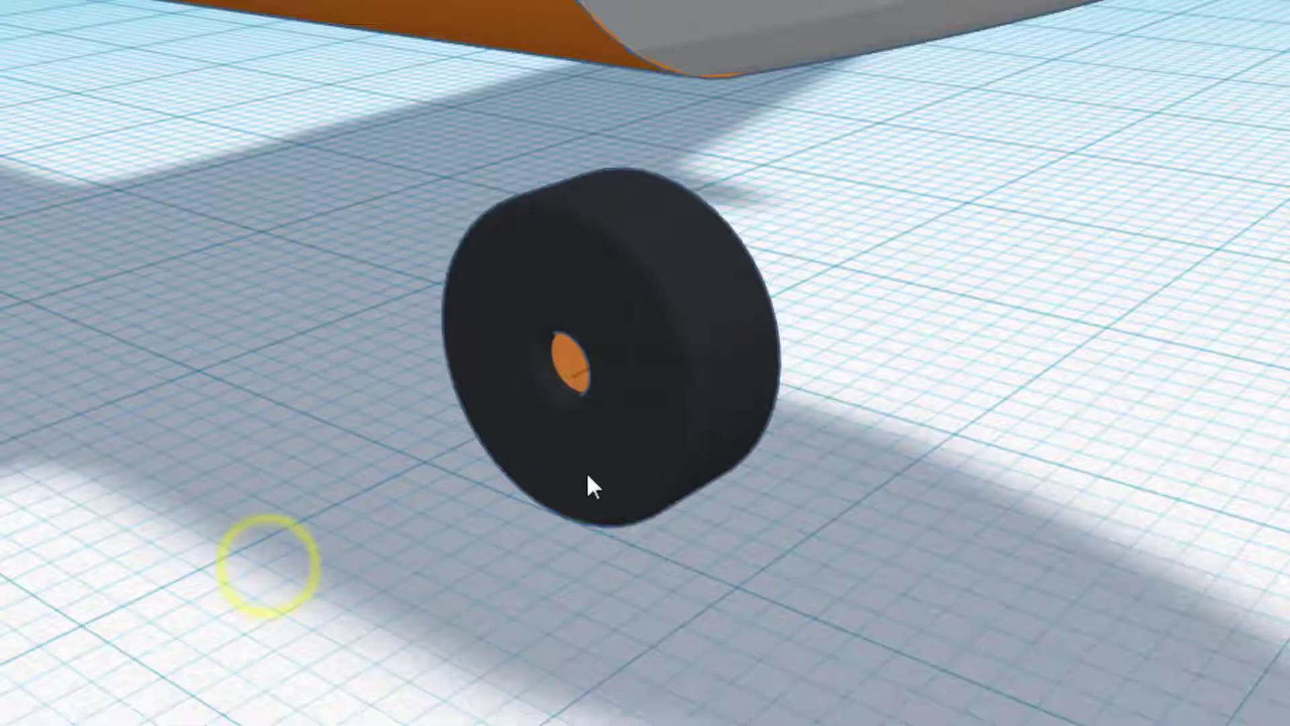
Lengthen the axle so it sticks out of the tire's side, trimming it to 5.
left_click(591, 410)
left_click_drag(578, 400, 541, 438)
right_click_drag(541, 438, 766, 662)
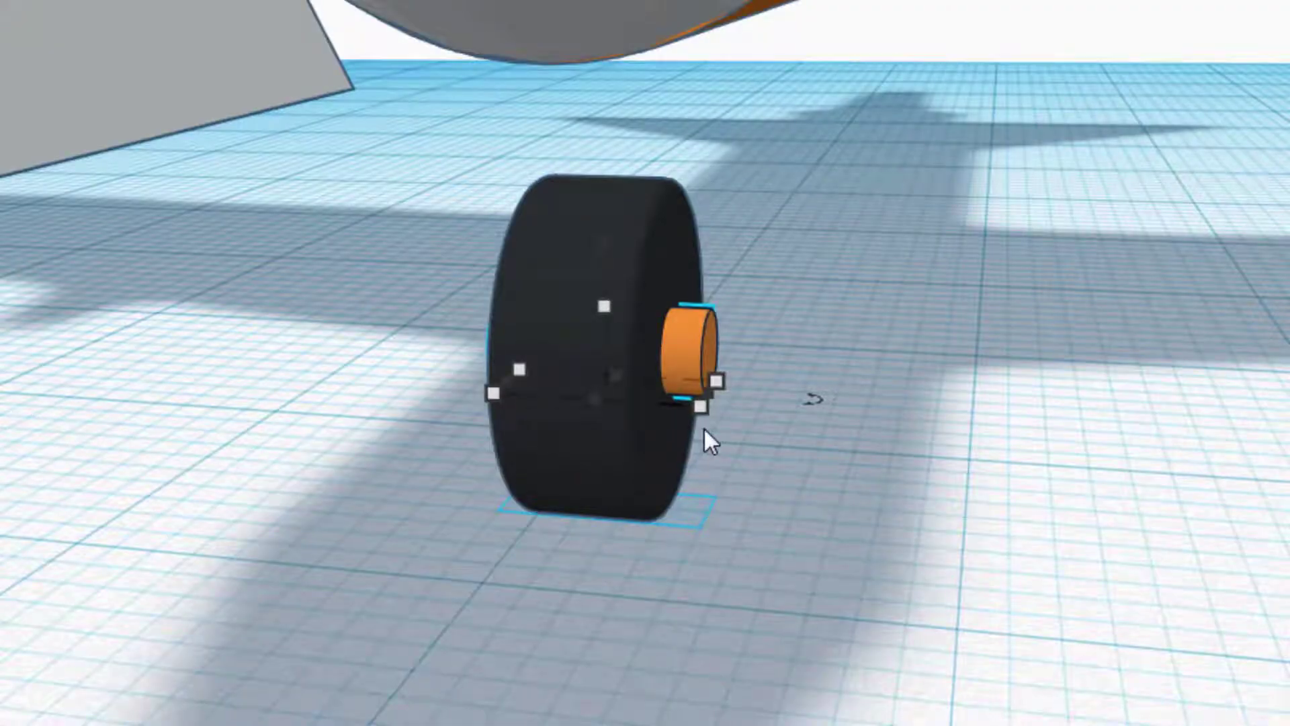
Rotate the copied cylinder upright by entering a 90° angle.
left_click_drag(607, 265, 1166, 481)
left_click(784, 382)
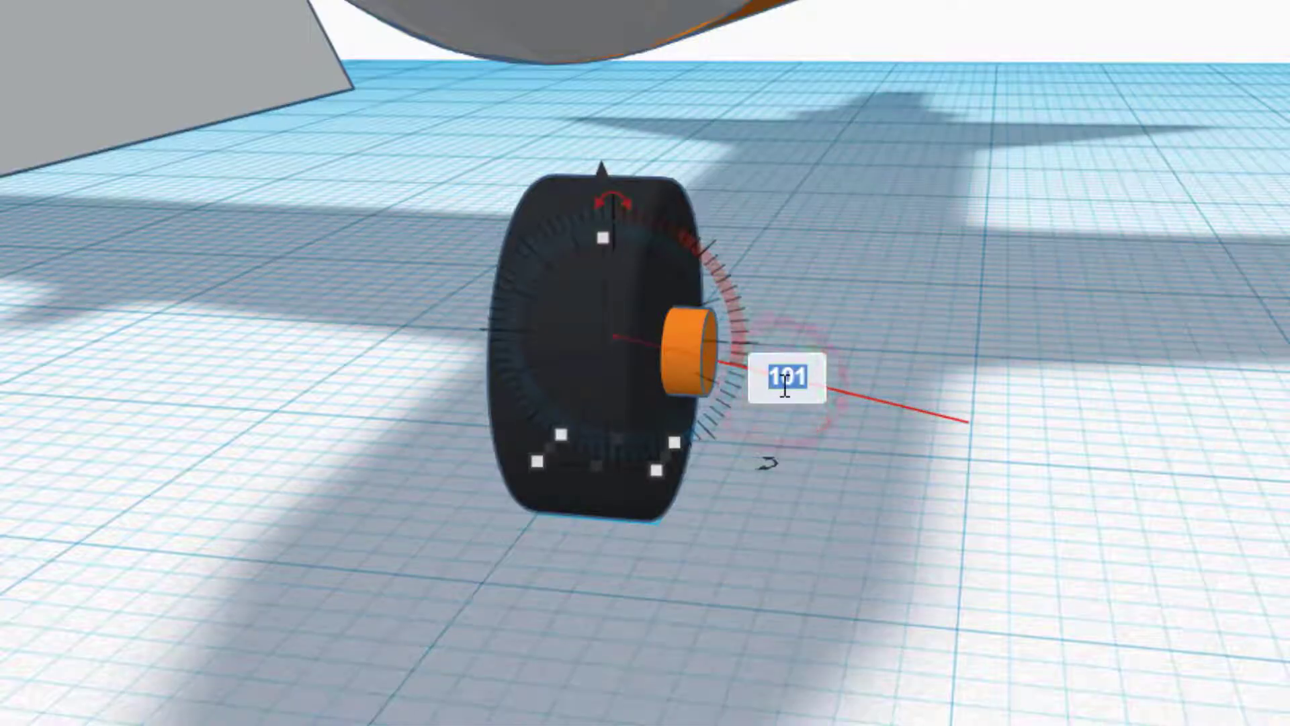
type("90")
key("Return")
Position the strut beside the tire's hub, raise it, and stretch it up to the fuselage.
key("ctrl+v")
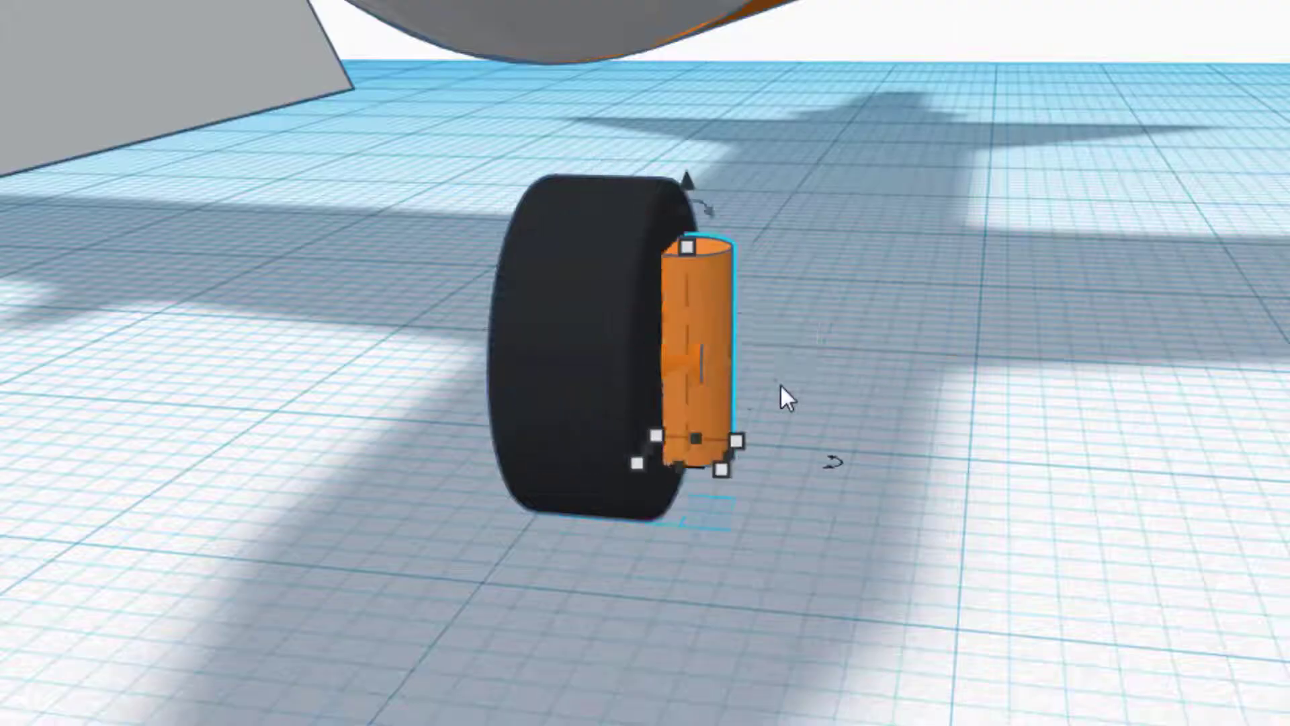
key("Right")
key("Right")
key("Right")
key("Right")
key("Right")
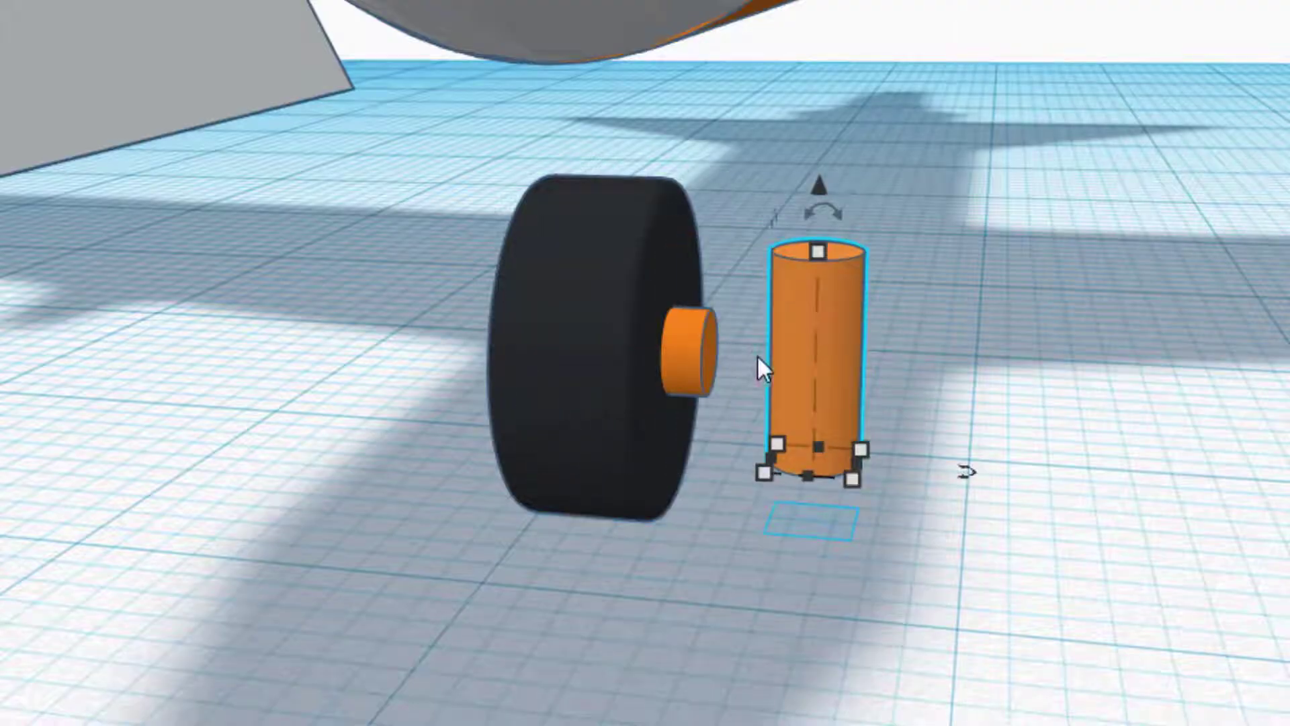
key("Left")
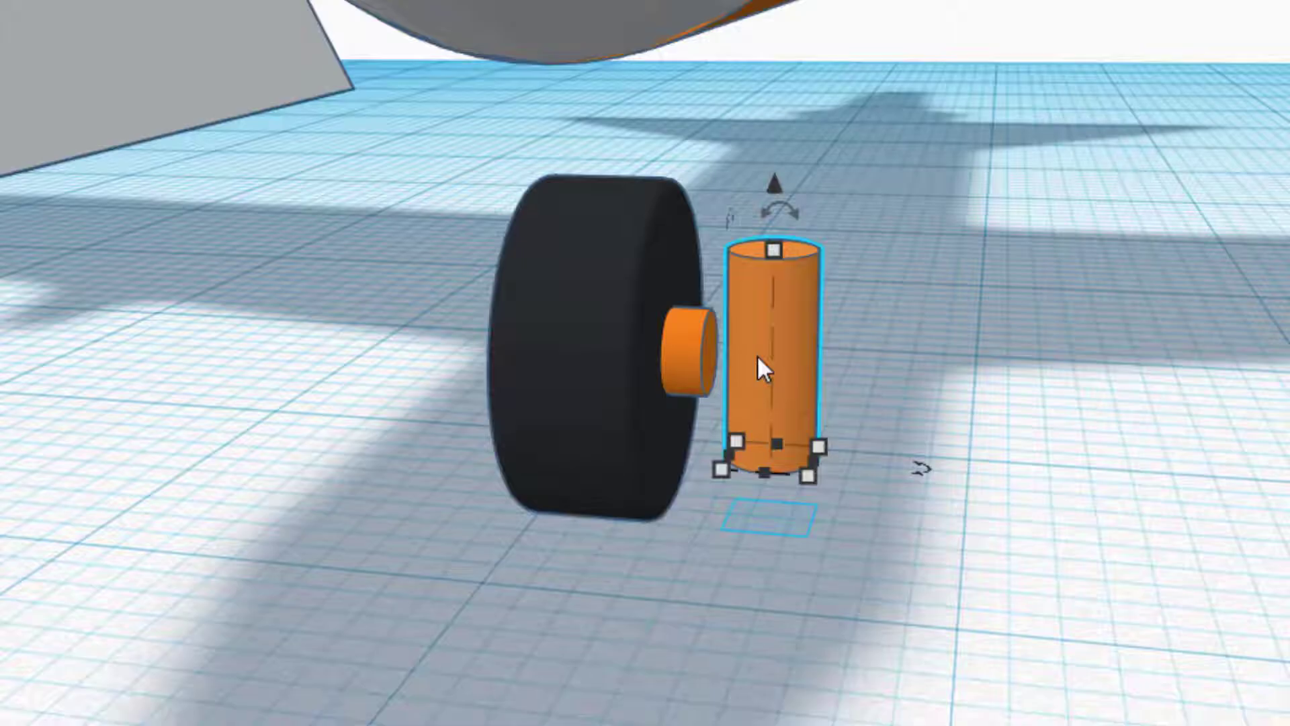
key("Left")
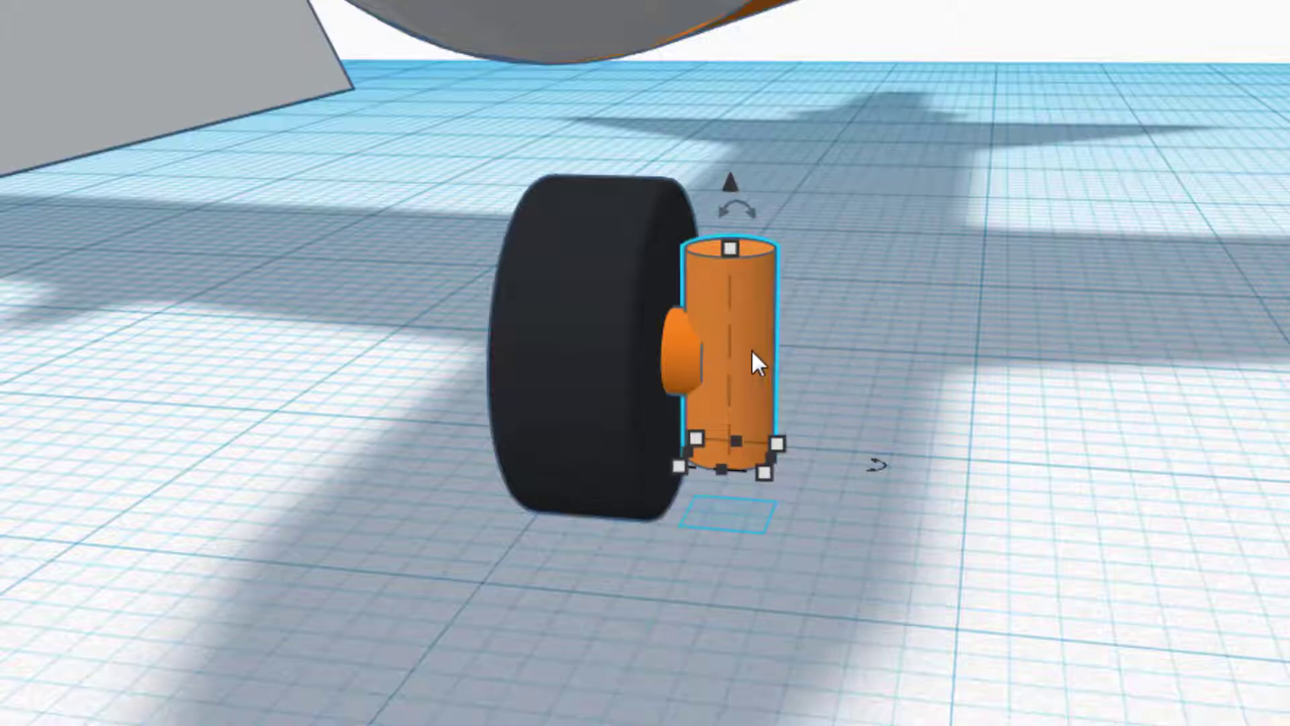
key("ctrl+Up")
key("ctrl+Up")
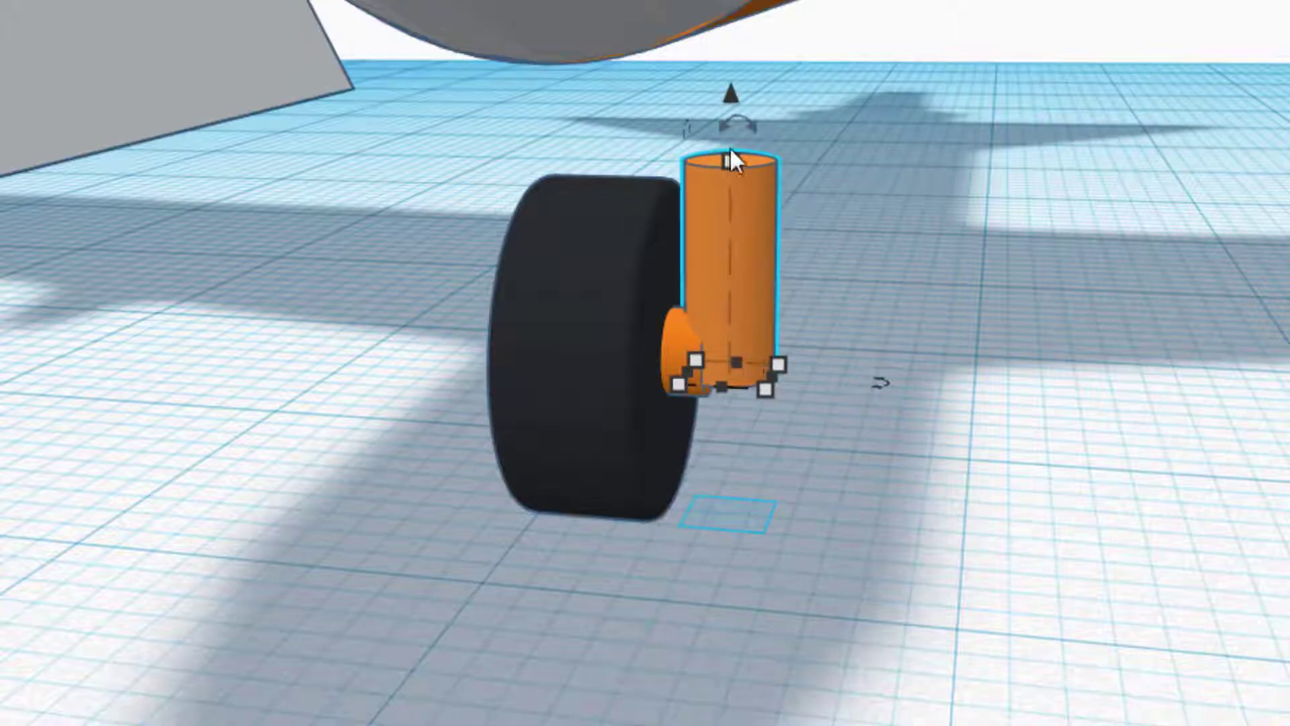
left_click_drag(732, 161, 731, 4)
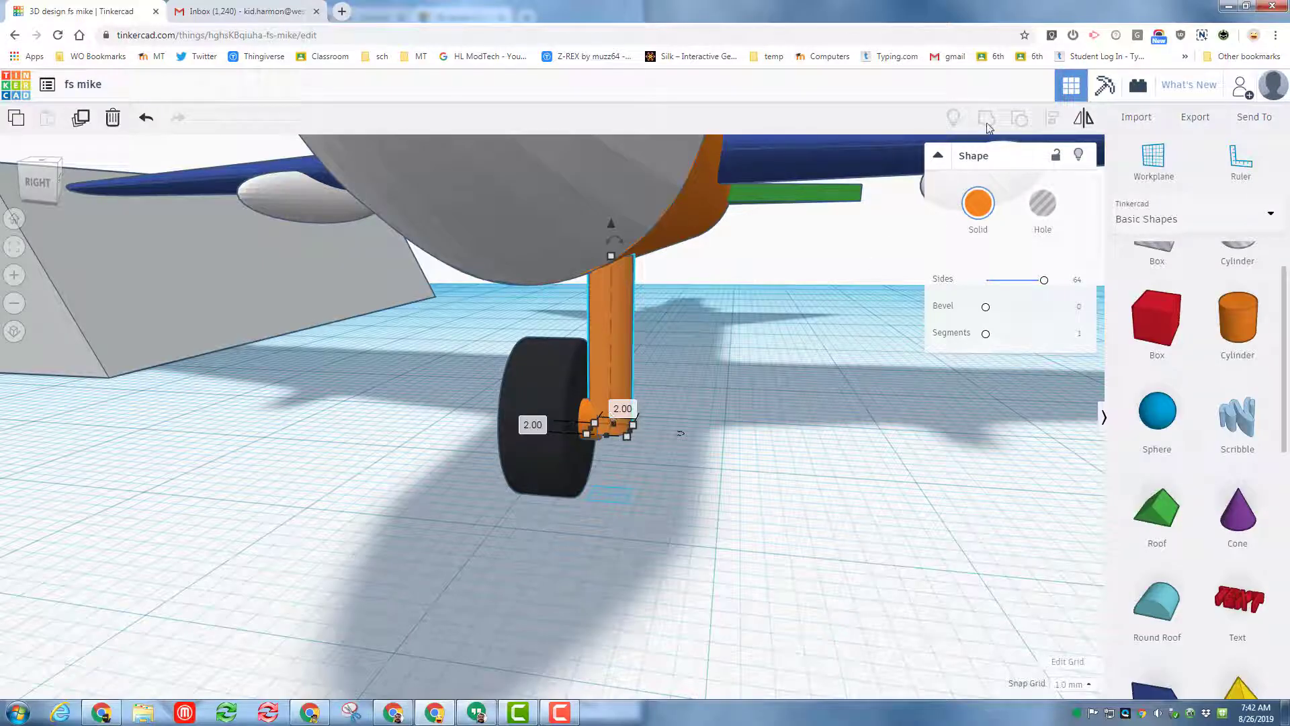
Group the tire, axle and strut and turn on Multicolor to keep their colours.
left_click(588, 413, "shift")
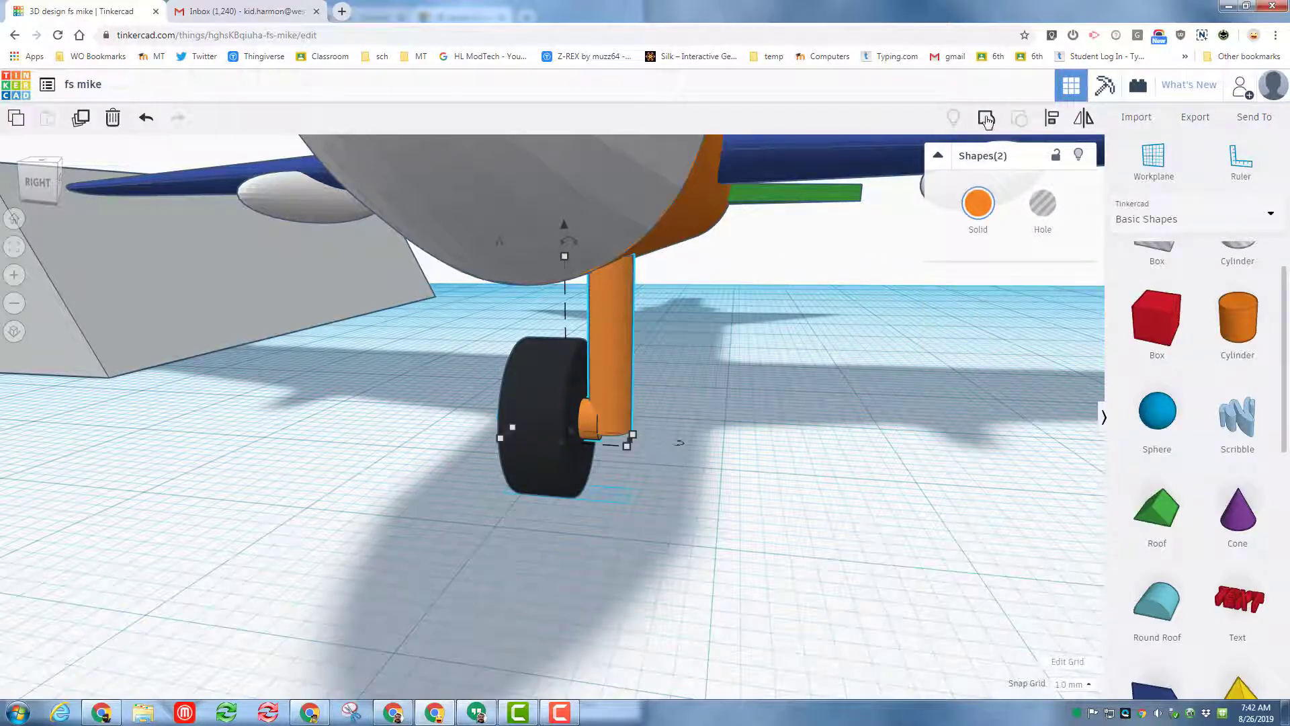
left_click(986, 120)
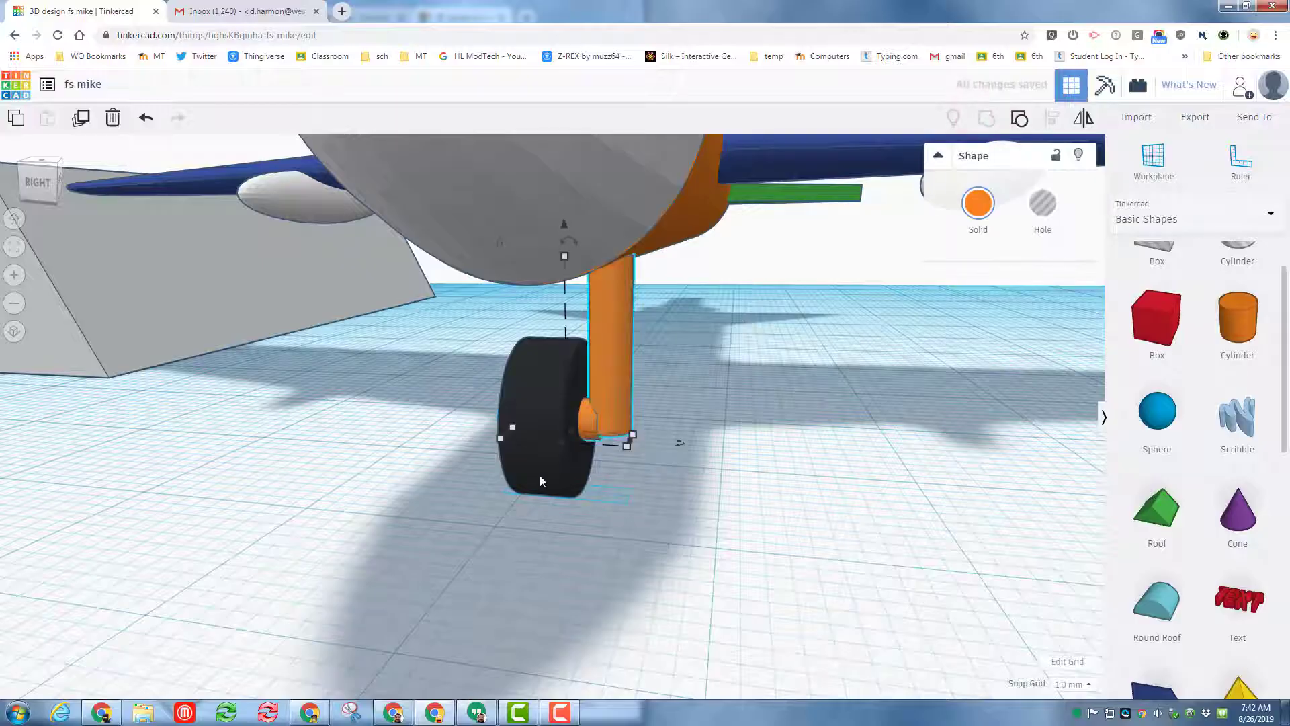
left_click_drag(474, 385, 638, 494)
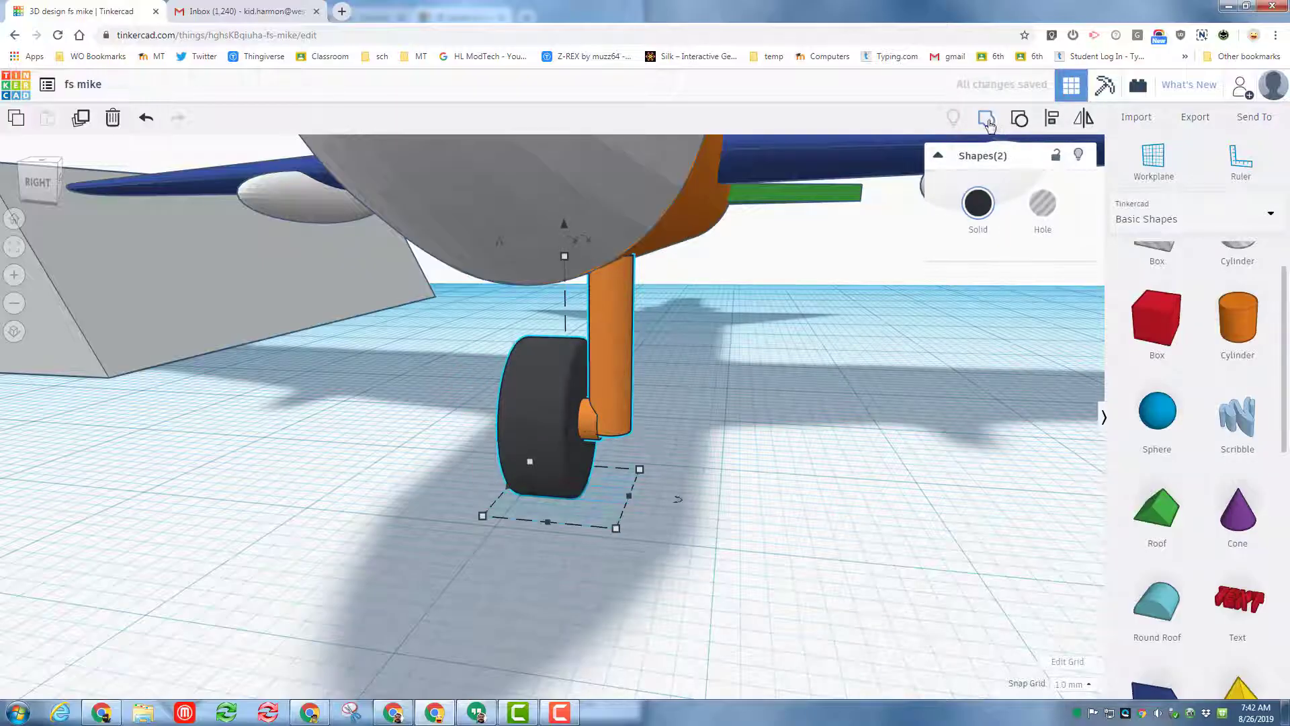
left_click(988, 120)
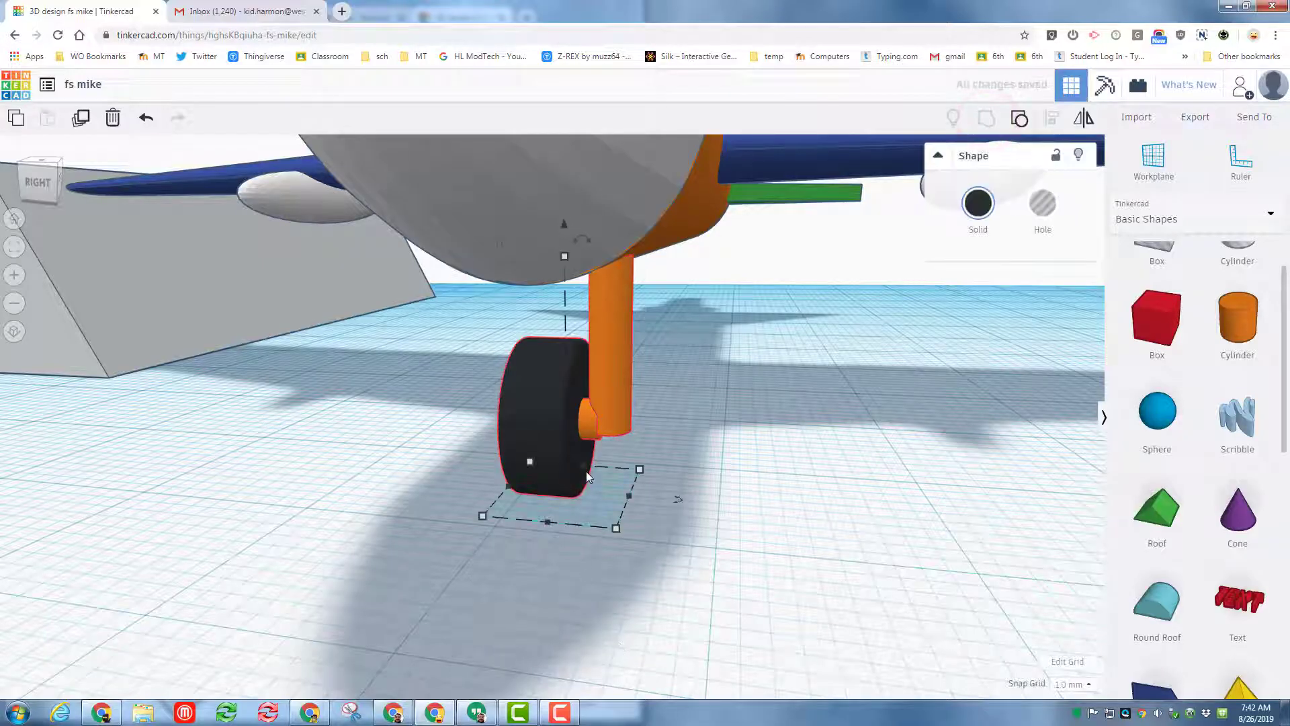
left_click(976, 208)
left_click(982, 389)
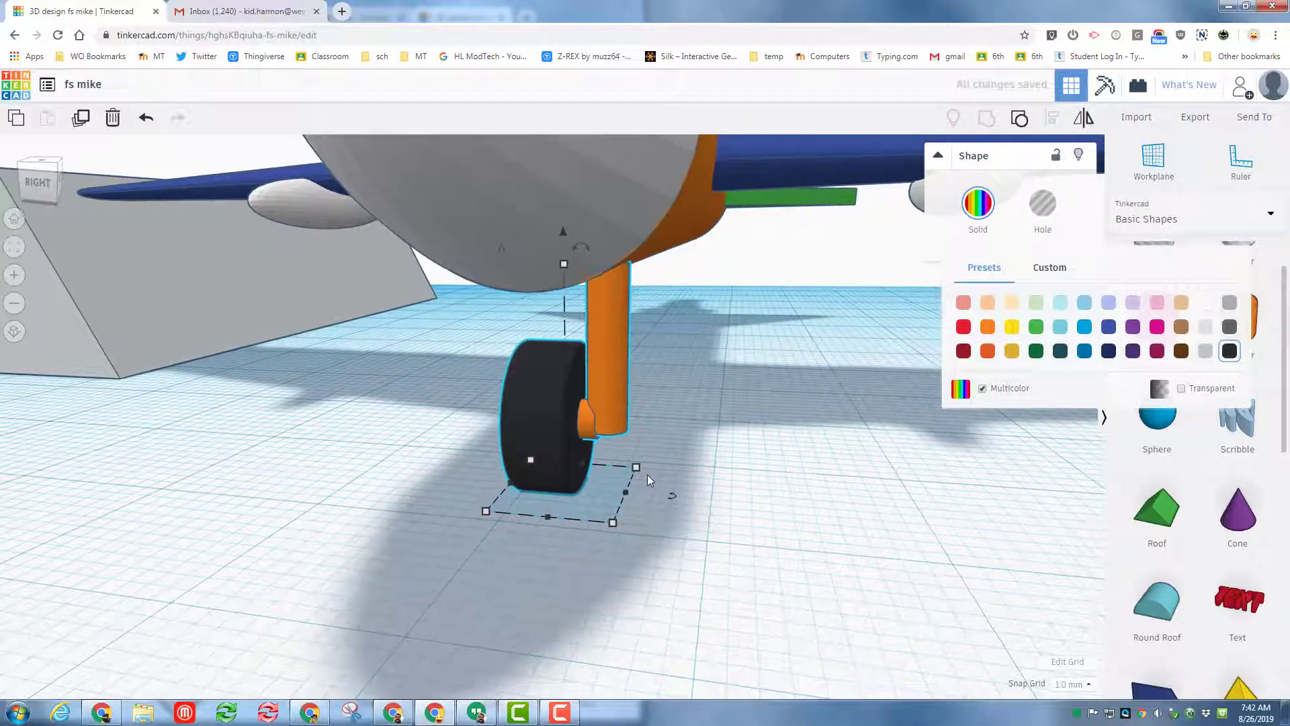
right_click_drag(647, 474, 648, 502)
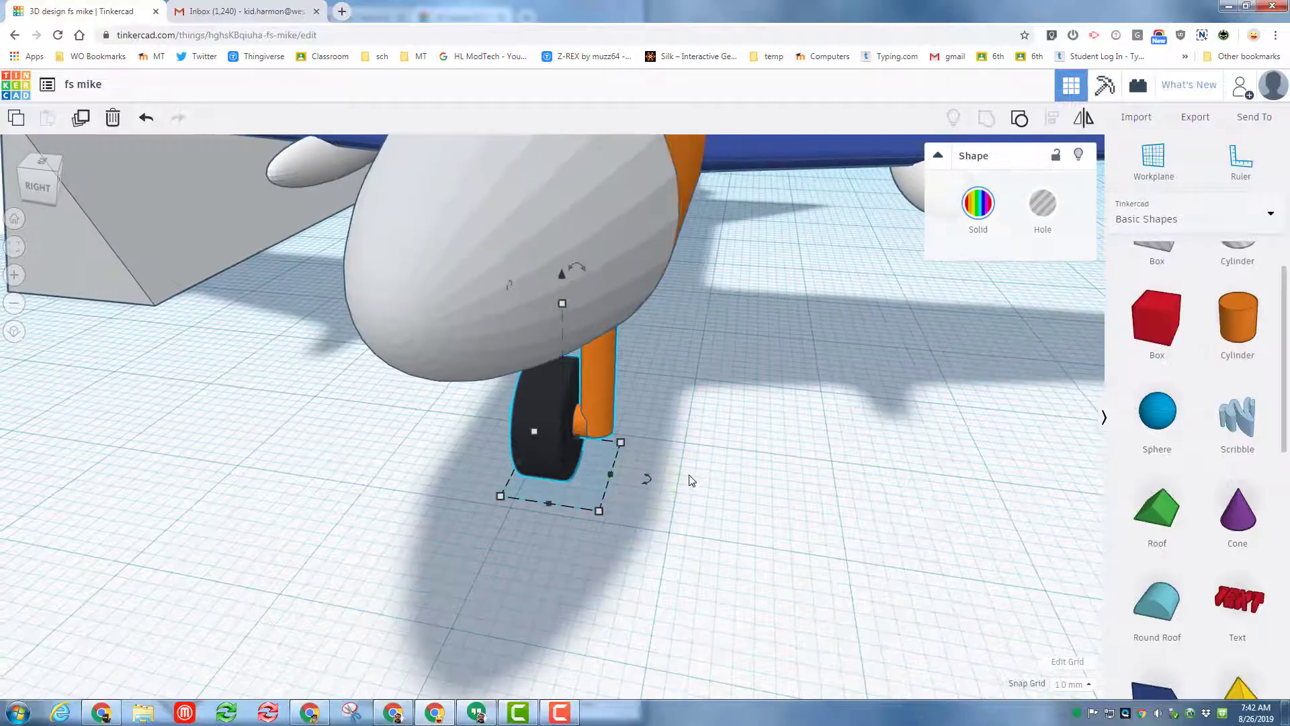
Copy and paste the nose landing gear and place the copy beneath the wing.
scroll(693, 471, "down", 3)
right_click_drag(697, 466, 678, 437)
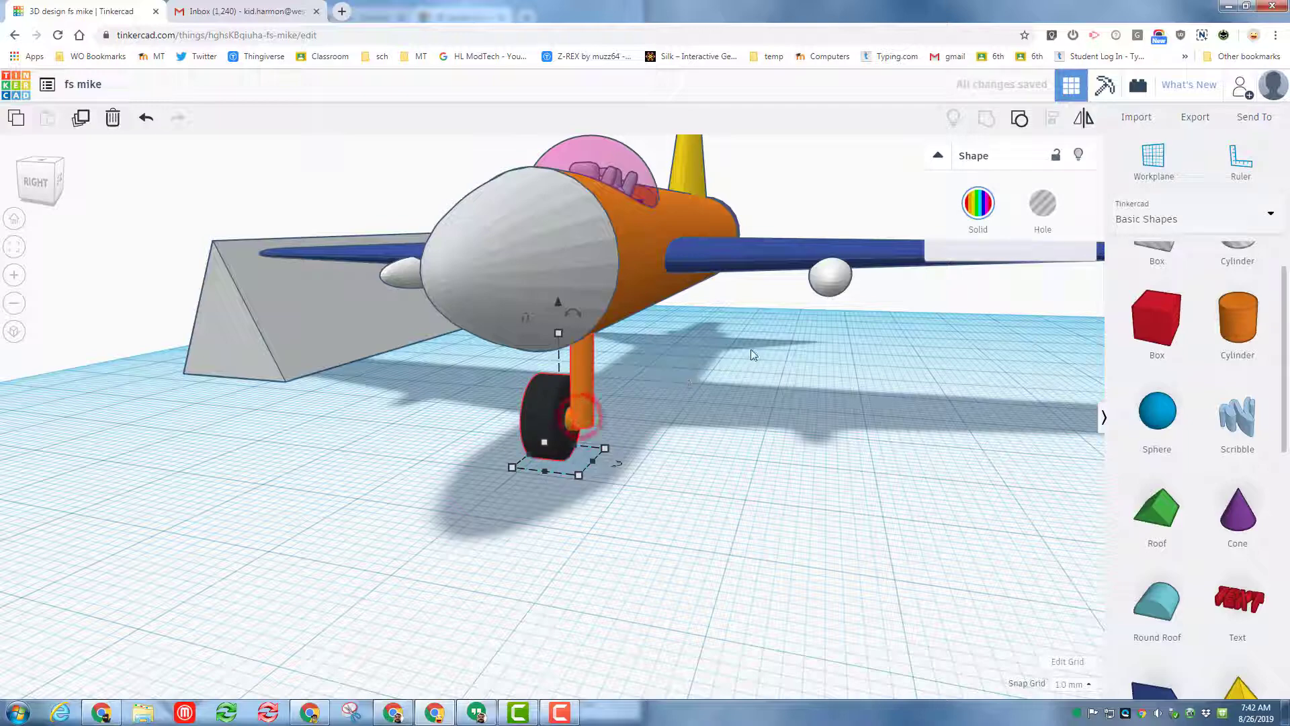
key("ctrl+c")
key("ctrl+v")
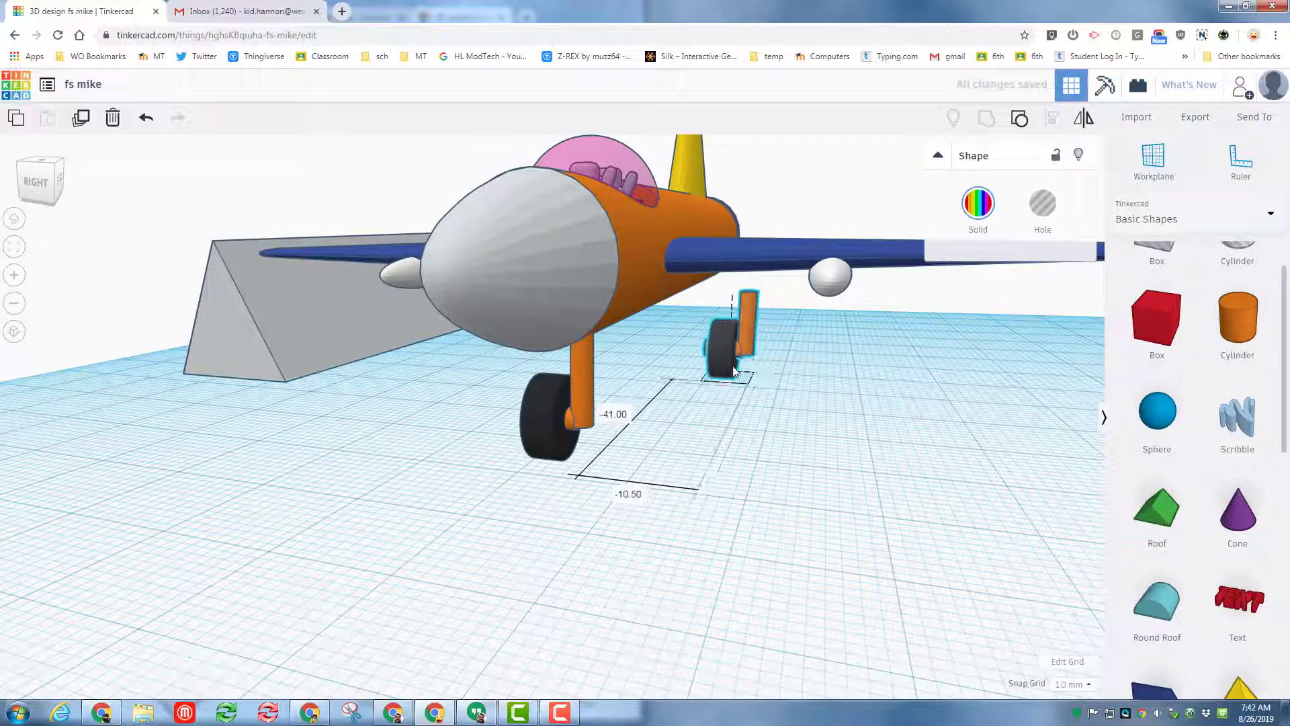
right_click_drag(728, 368, 563, 490)
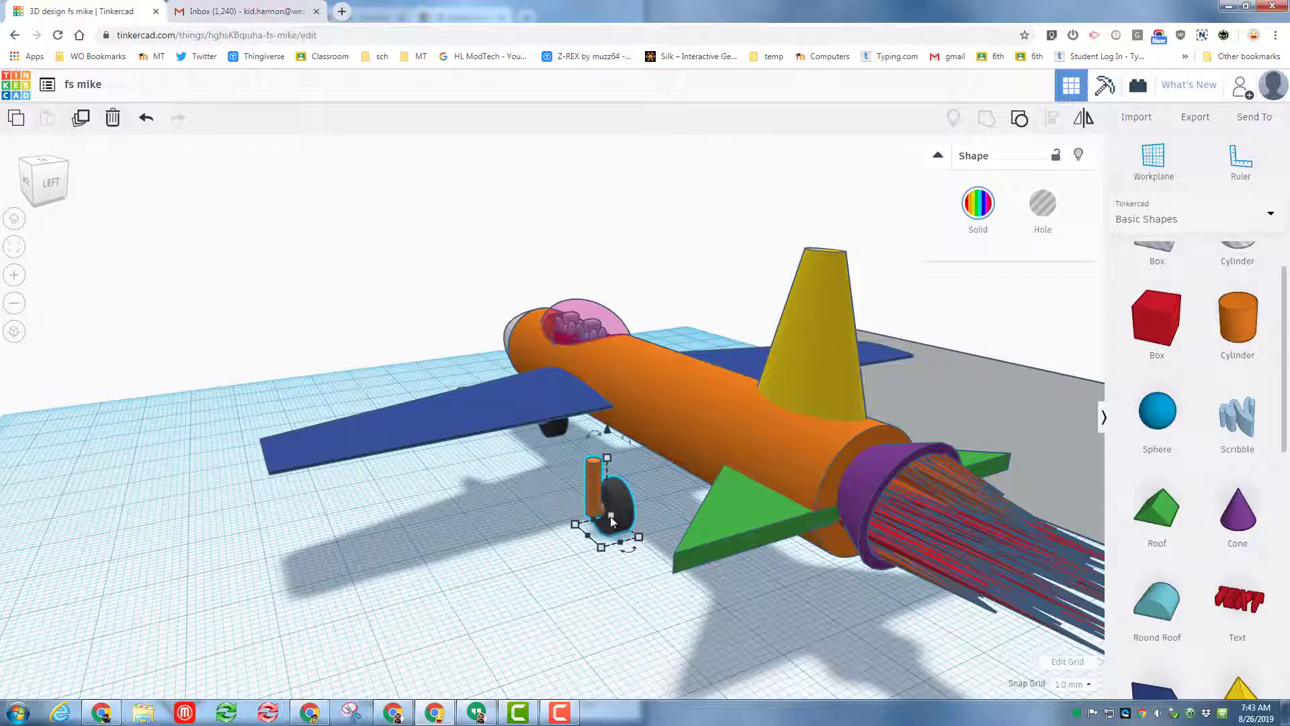
left_click_drag(594, 511, 509, 487)
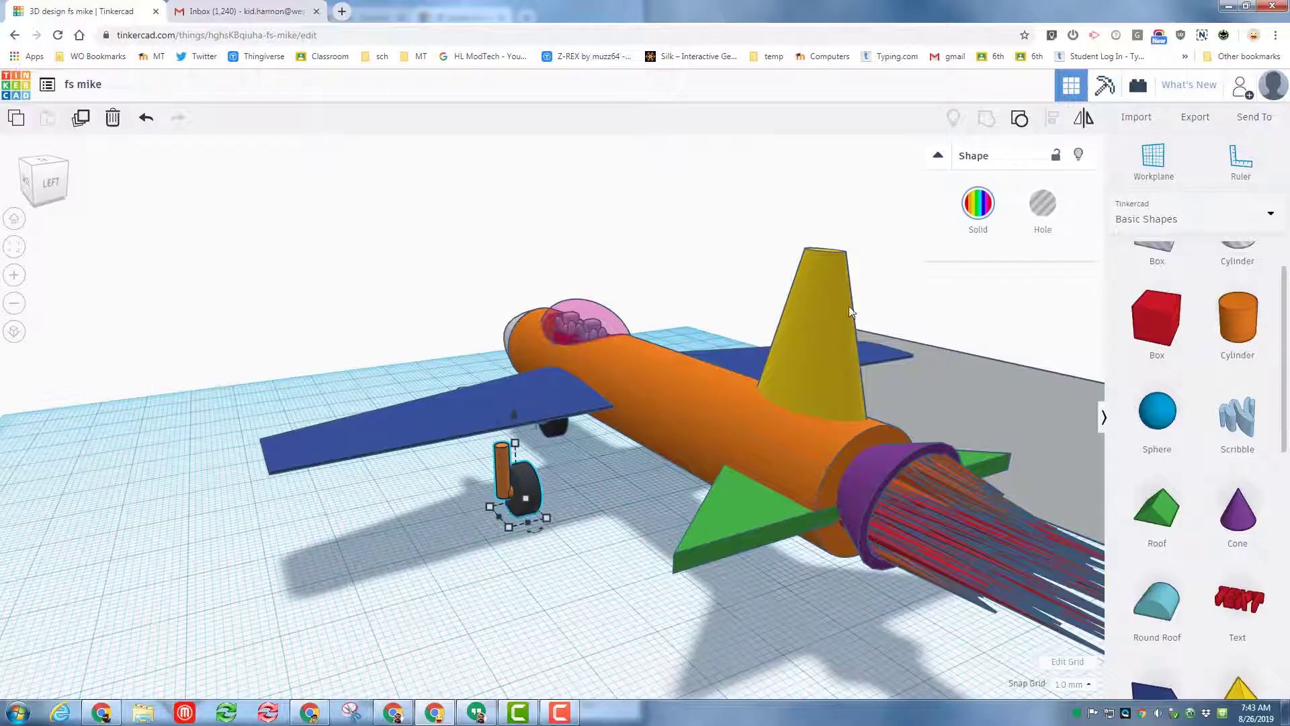
Ungroup the copied gear twice and stretch its orange strut from 8.50 to 16.50 tall.
left_click(1017, 119)
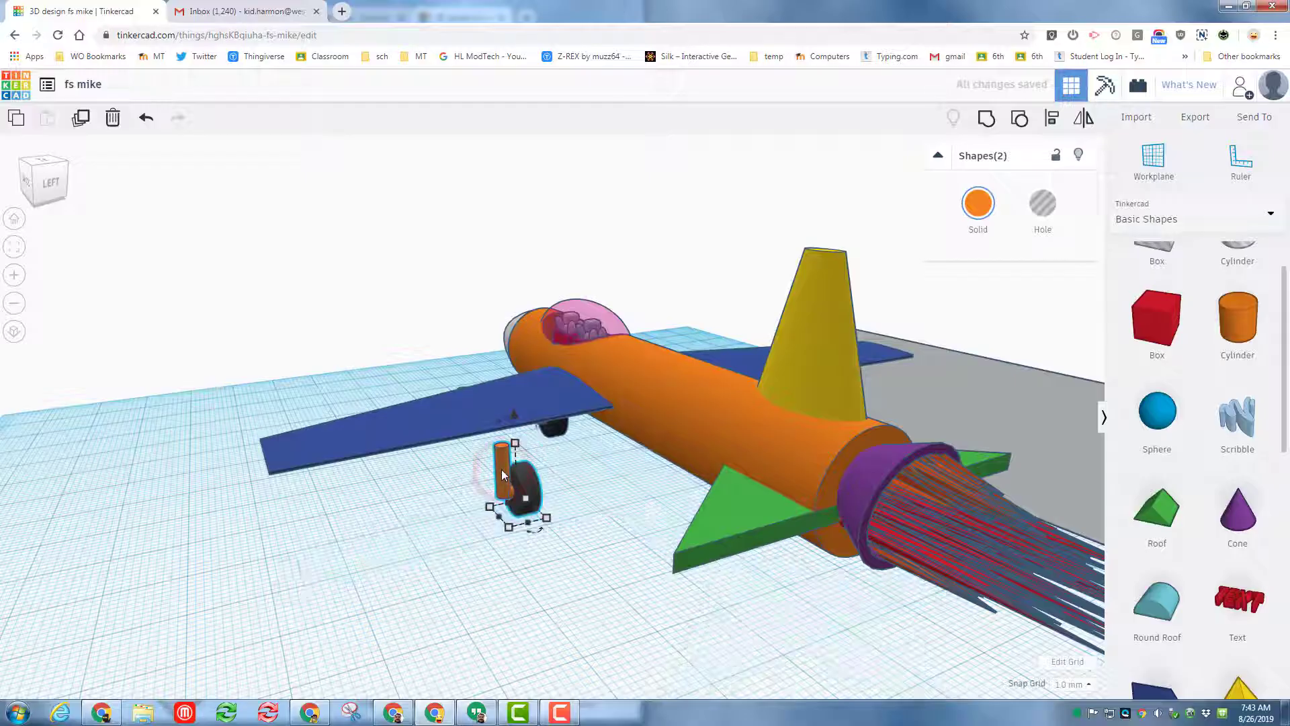
left_click(1019, 119)
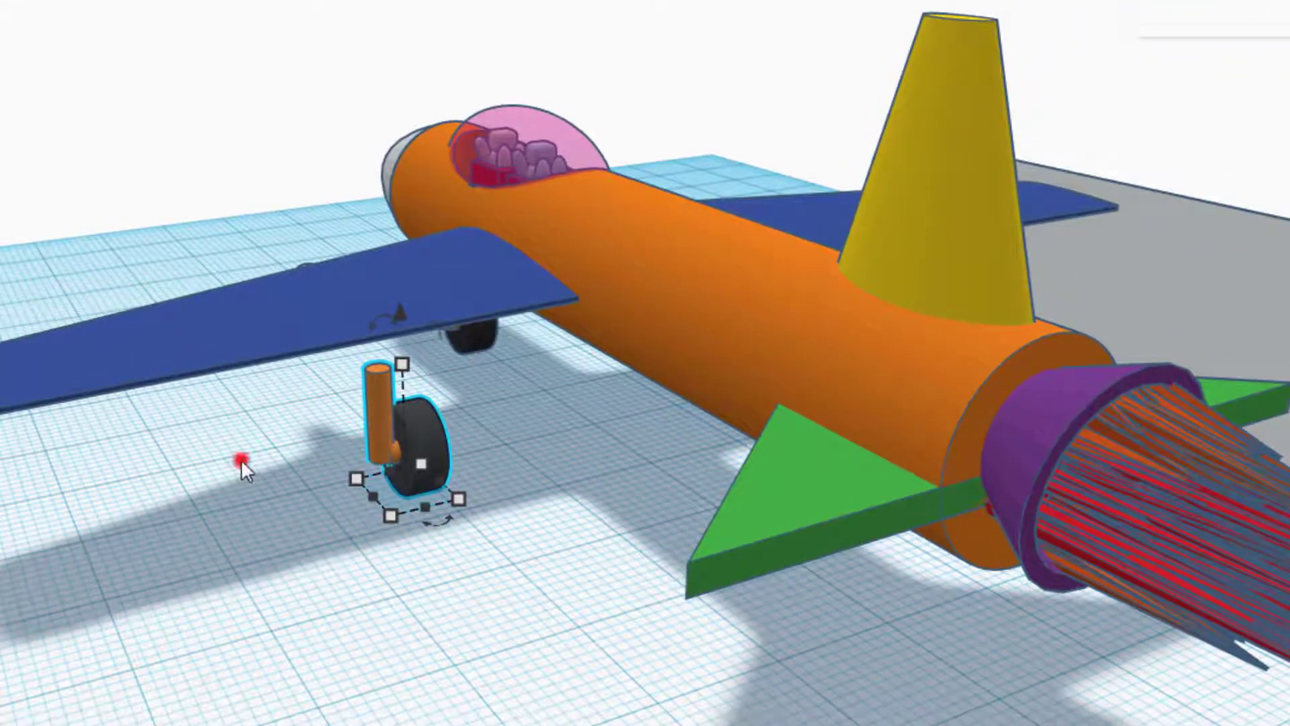
left_click(240, 458)
left_click(380, 402)
mouse_move(373, 367)
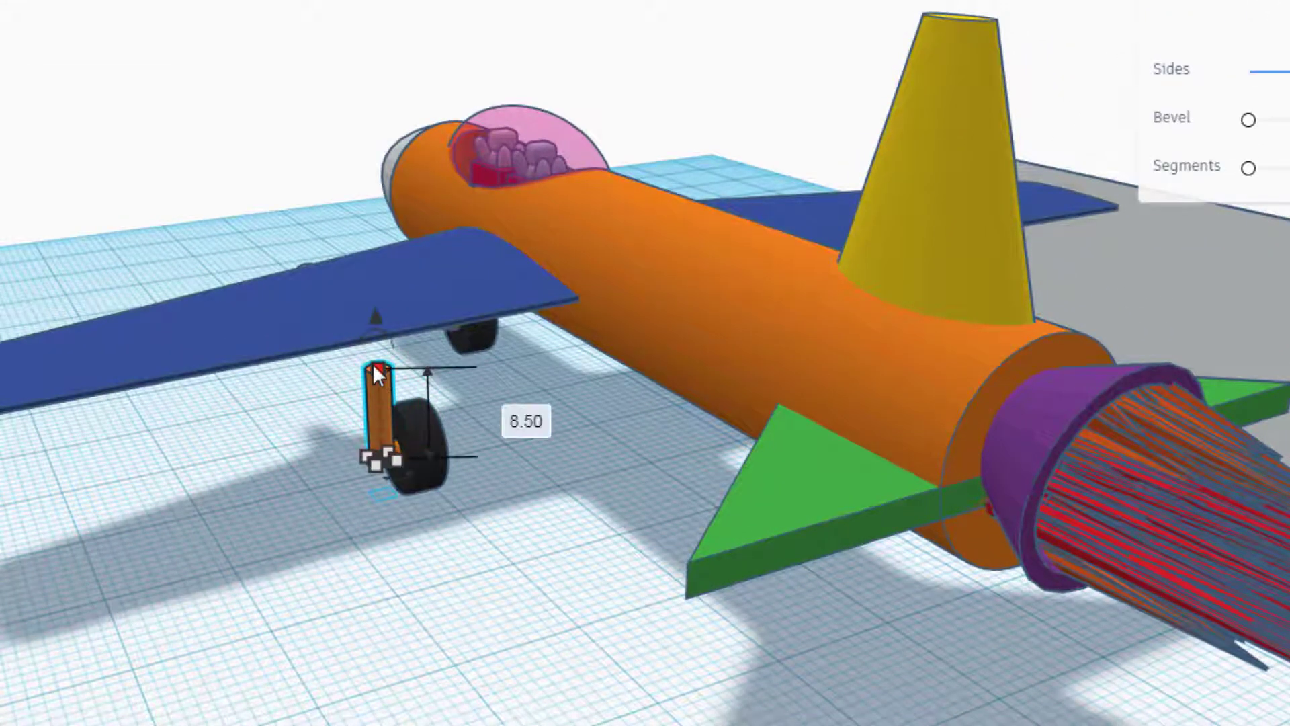
left_click_drag(378, 377, 390, 296)
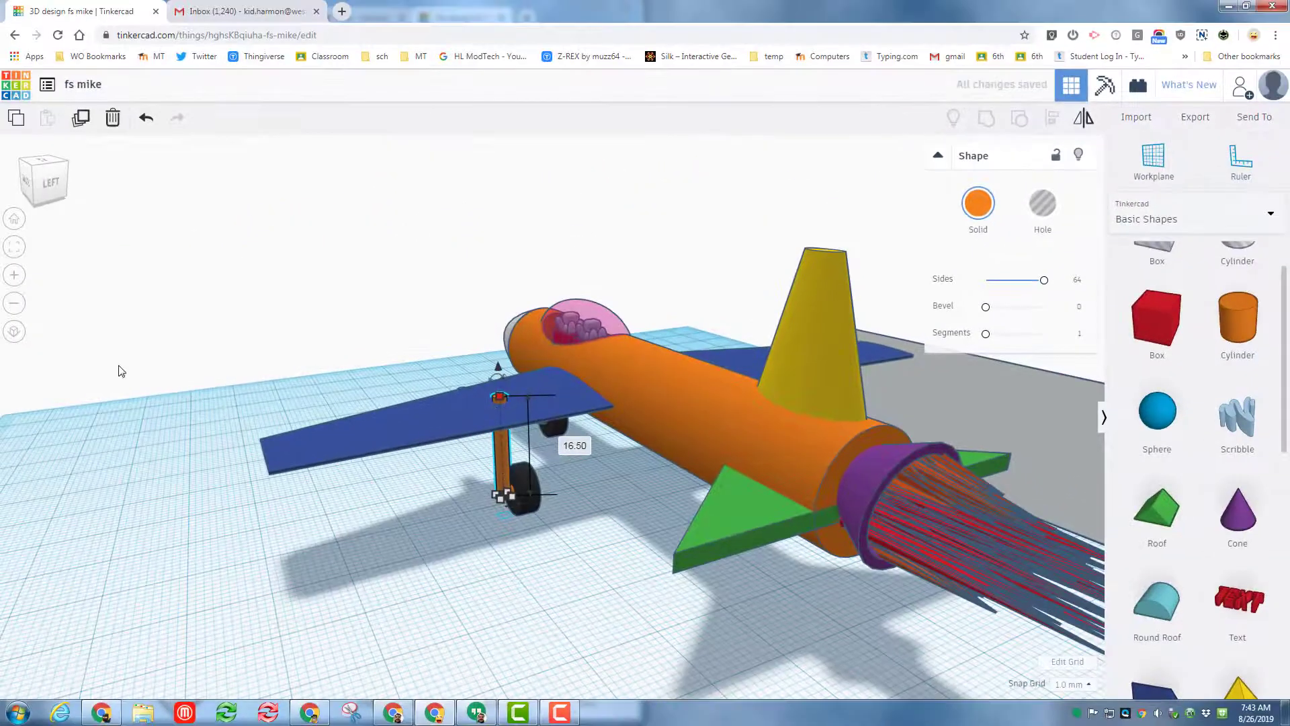
Zoom in on the copied gear and select its strut and tire together.
left_click(18, 246)
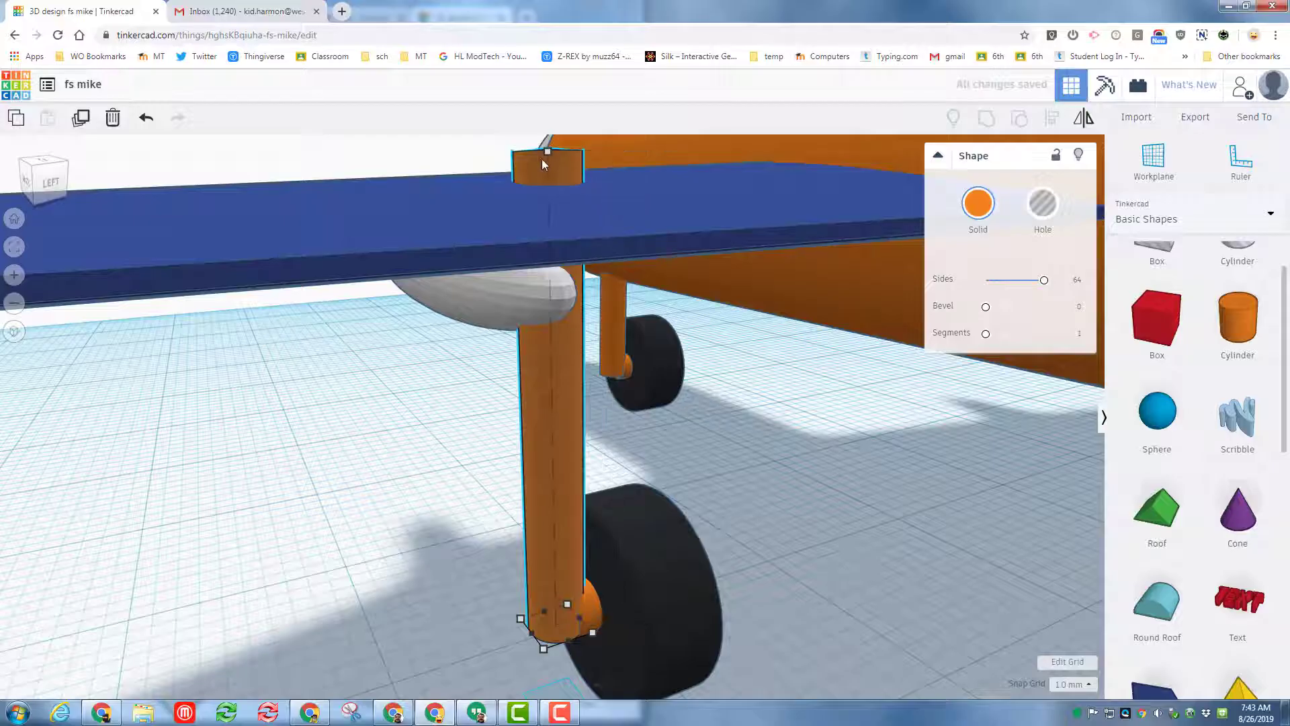
mouse_move(546, 155)
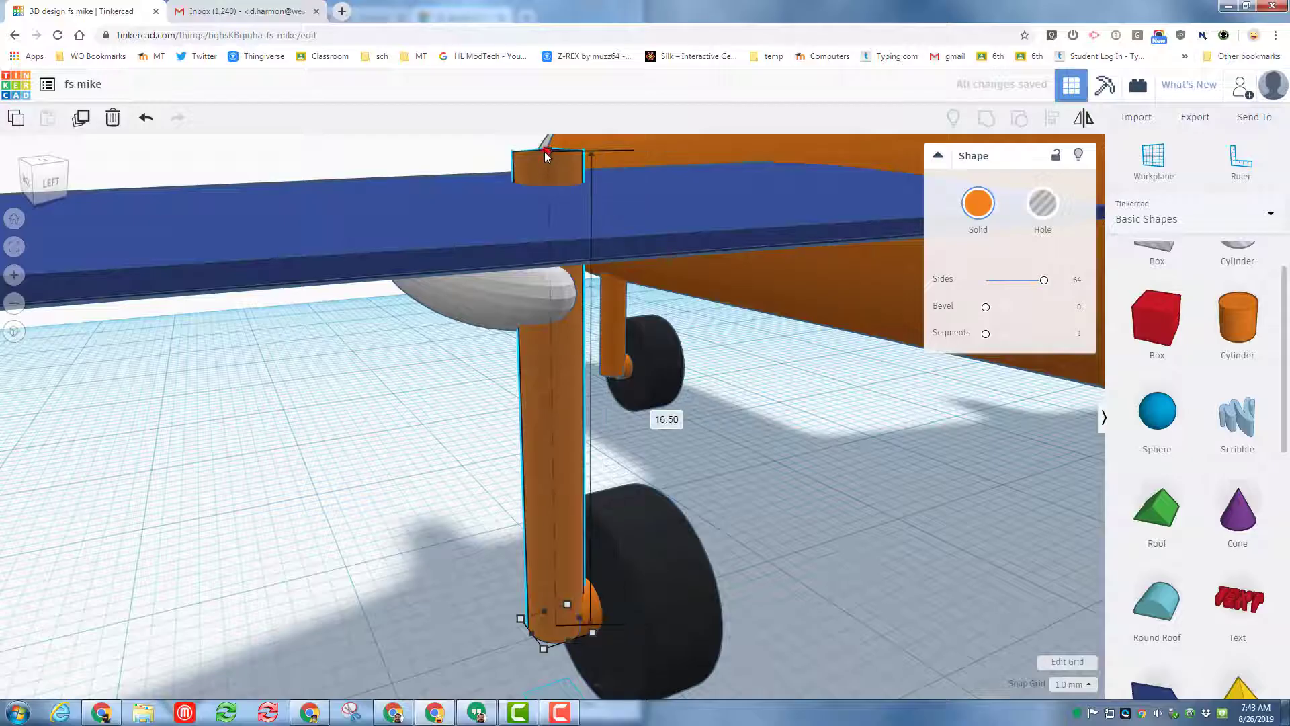
right_click_drag(424, 545, 327, 545)
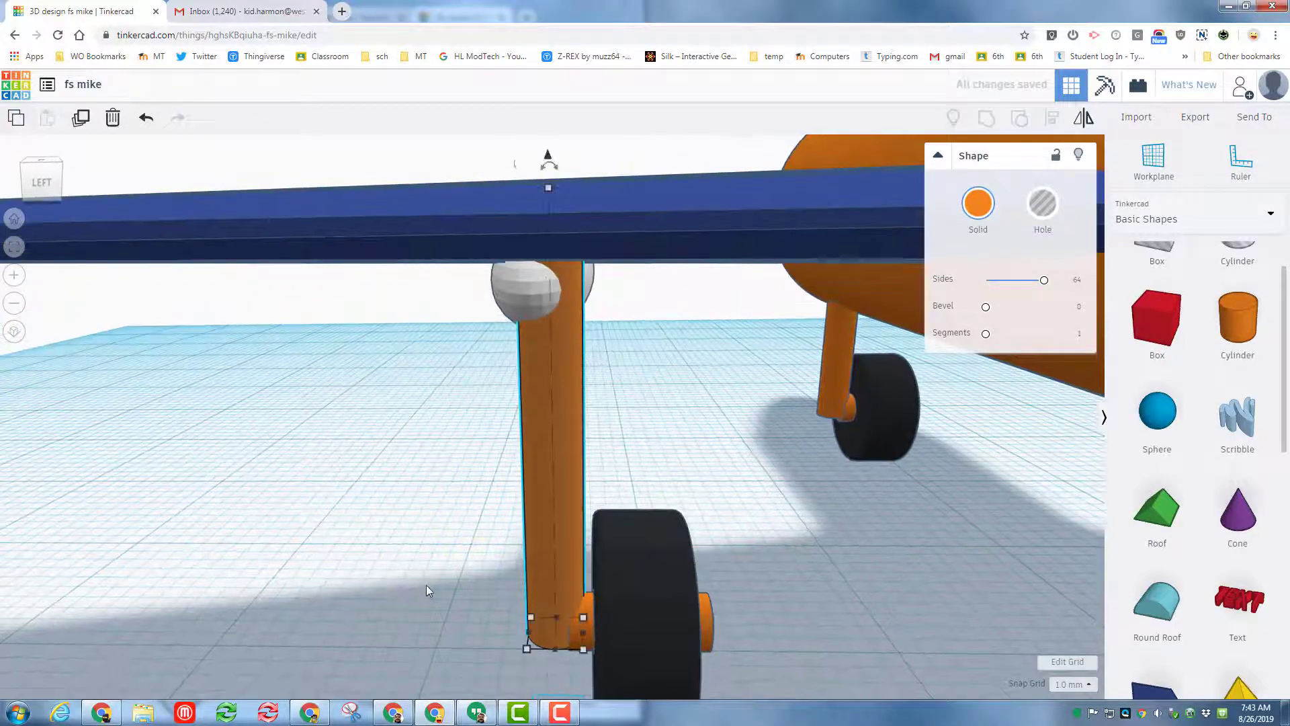
mouse_move(441, 554)
left_mouse_down()
mouse_move(526, 631)
mouse_move(595, 653)
left_mouse_up()
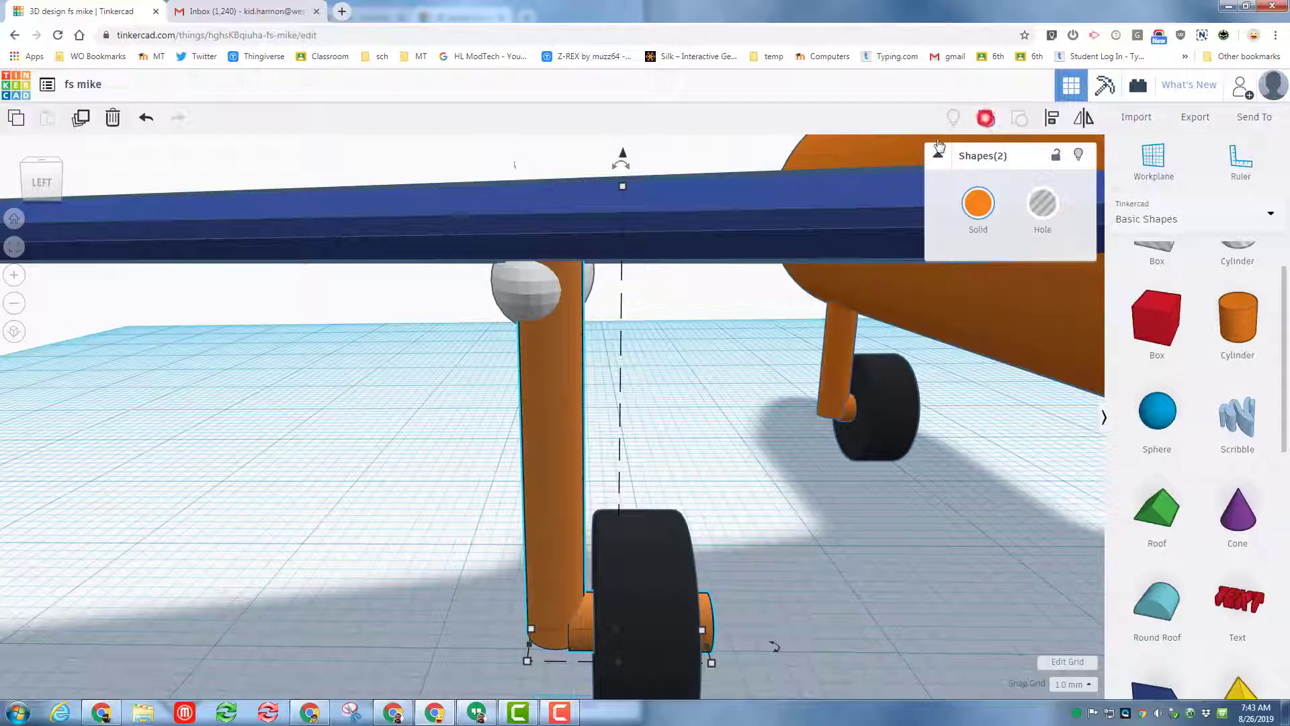
Group the wing strut and tire, then tick Multicolor so the strut stays orange and the tire black.
left_click_drag(470, 563, 640, 627)
left_click(987, 119)
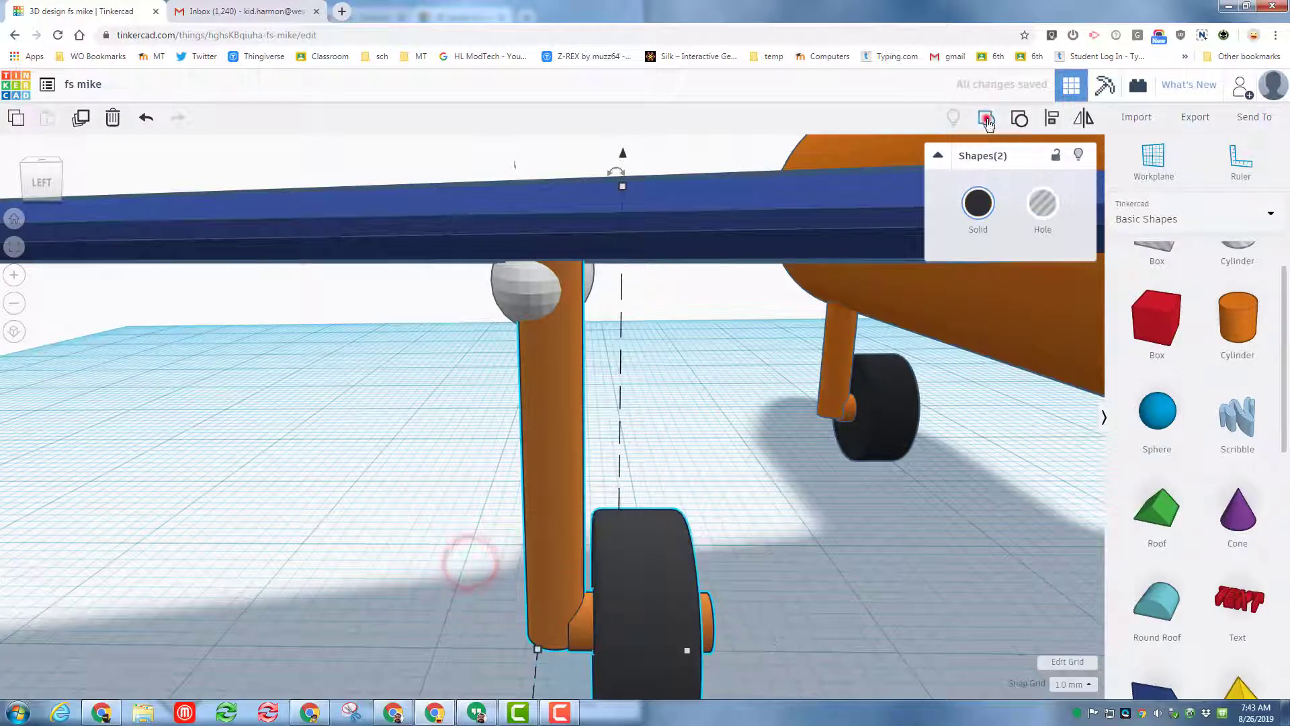
left_click(987, 121)
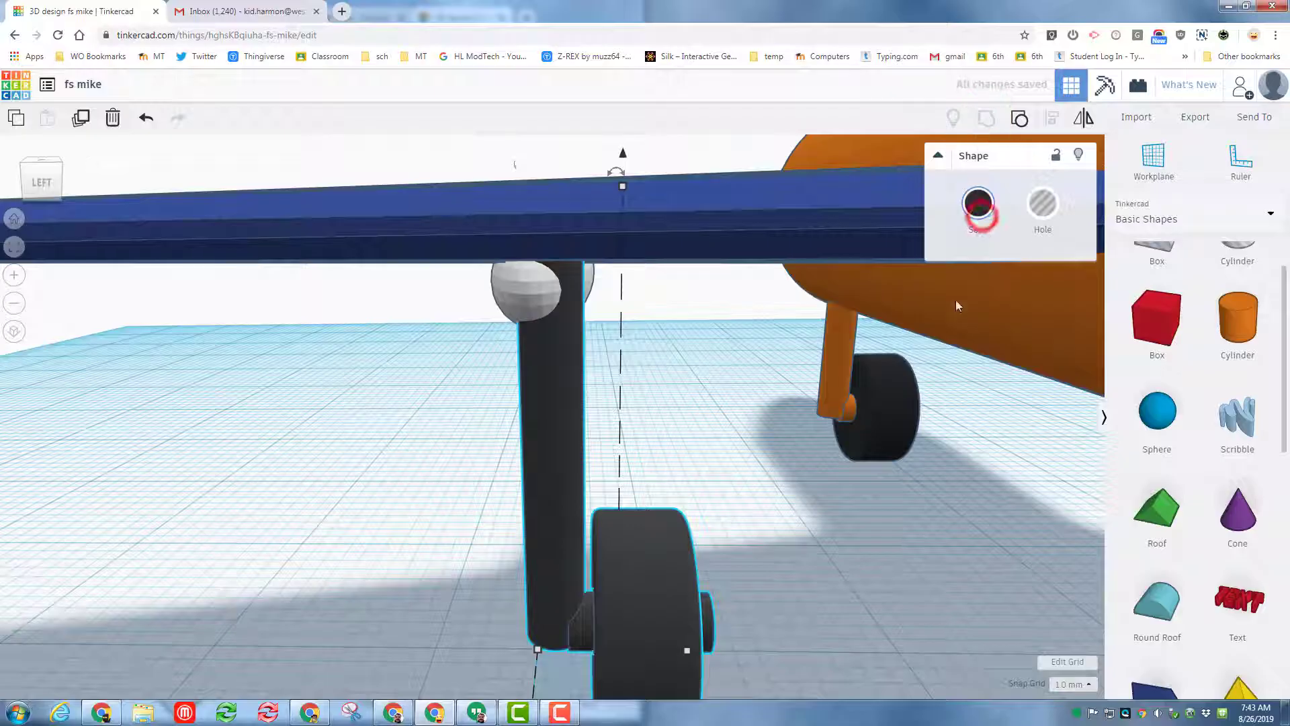
left_click(980, 205)
left_click(982, 389)
Nudge the gear group right and back, then zoom out to show the whole plane.
key("Right")
key("Right")
key("Right")
key("Right")
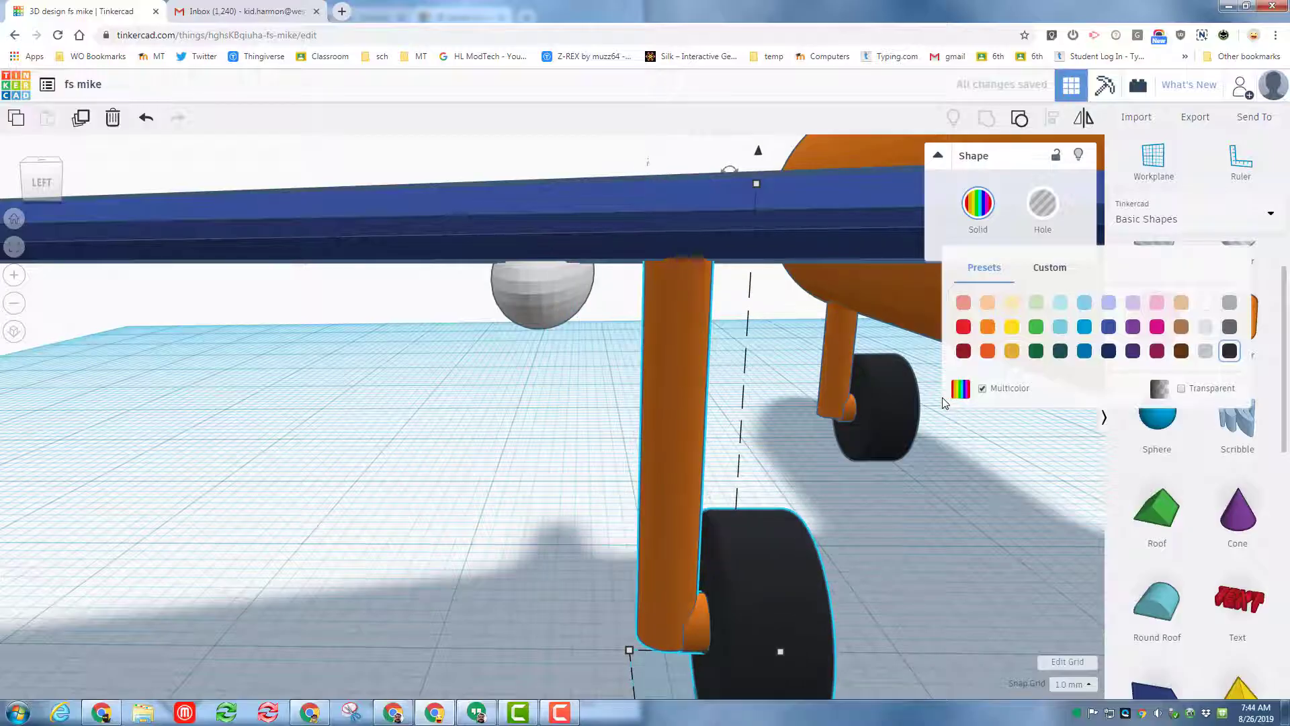
key("Left")
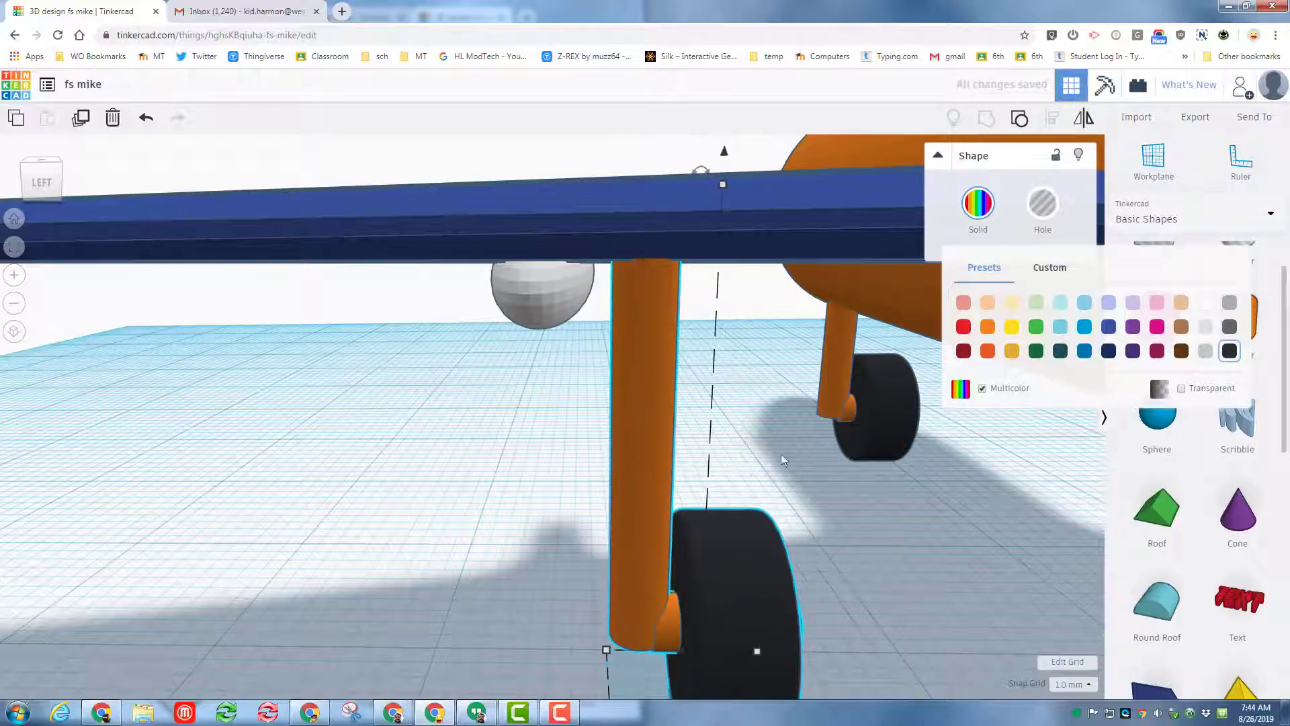
left_click(634, 563)
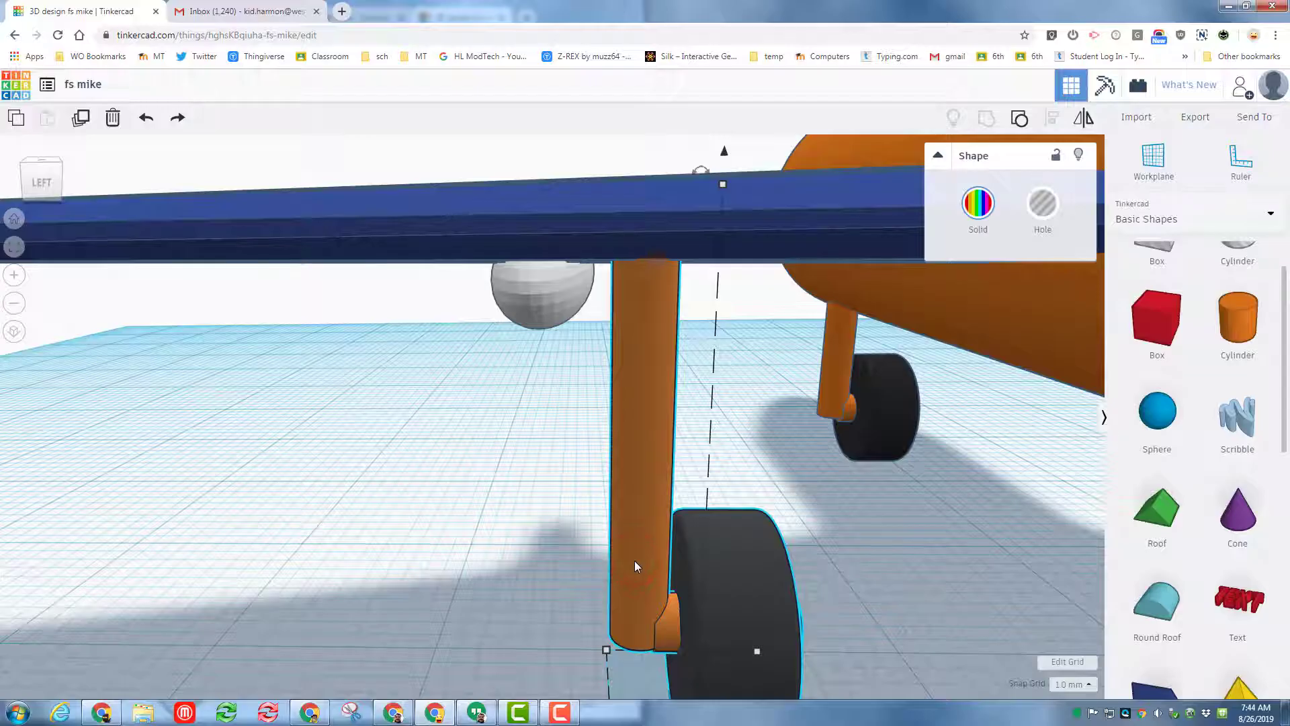
scroll(635, 560, "down", 10)
right_click_drag(459, 402, 535, 427)
Move the small gear part across the fuselage to the opposite wing and nudge it right.
left_click(535, 428)
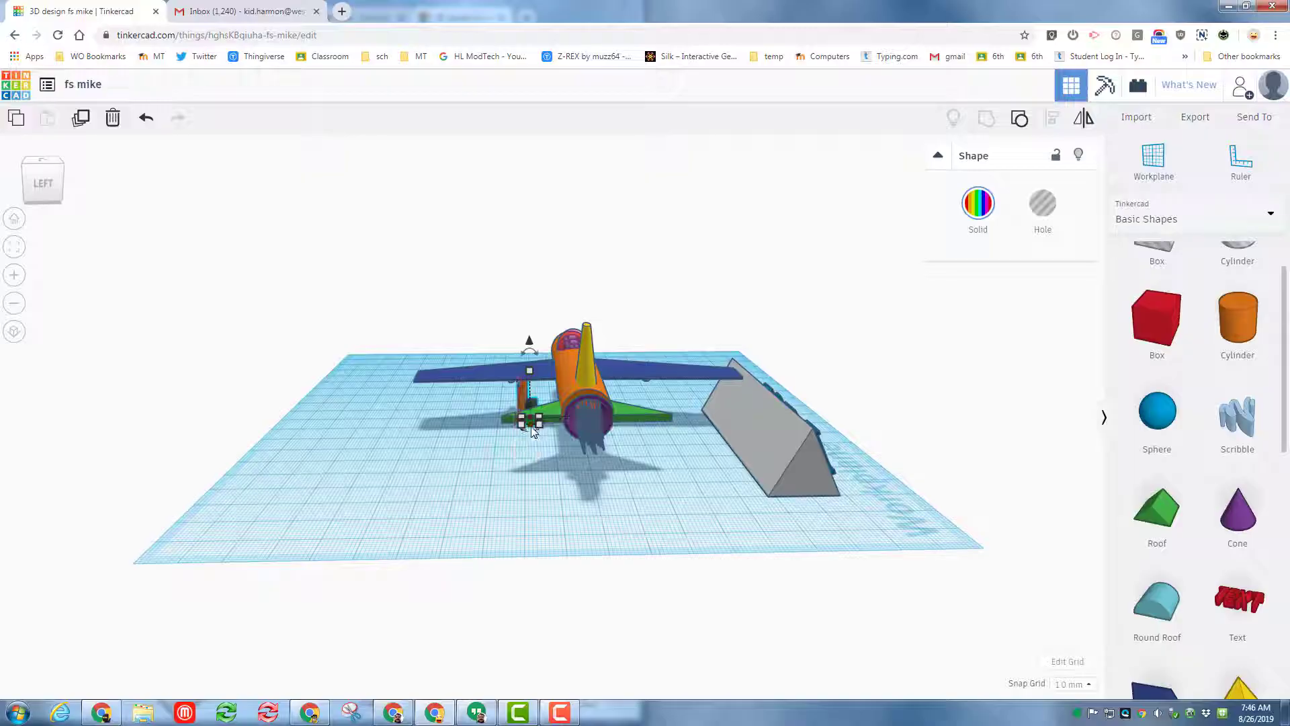
left_click_drag(531, 426, 633, 425)
key("Right")
key("Right")
key("Right")
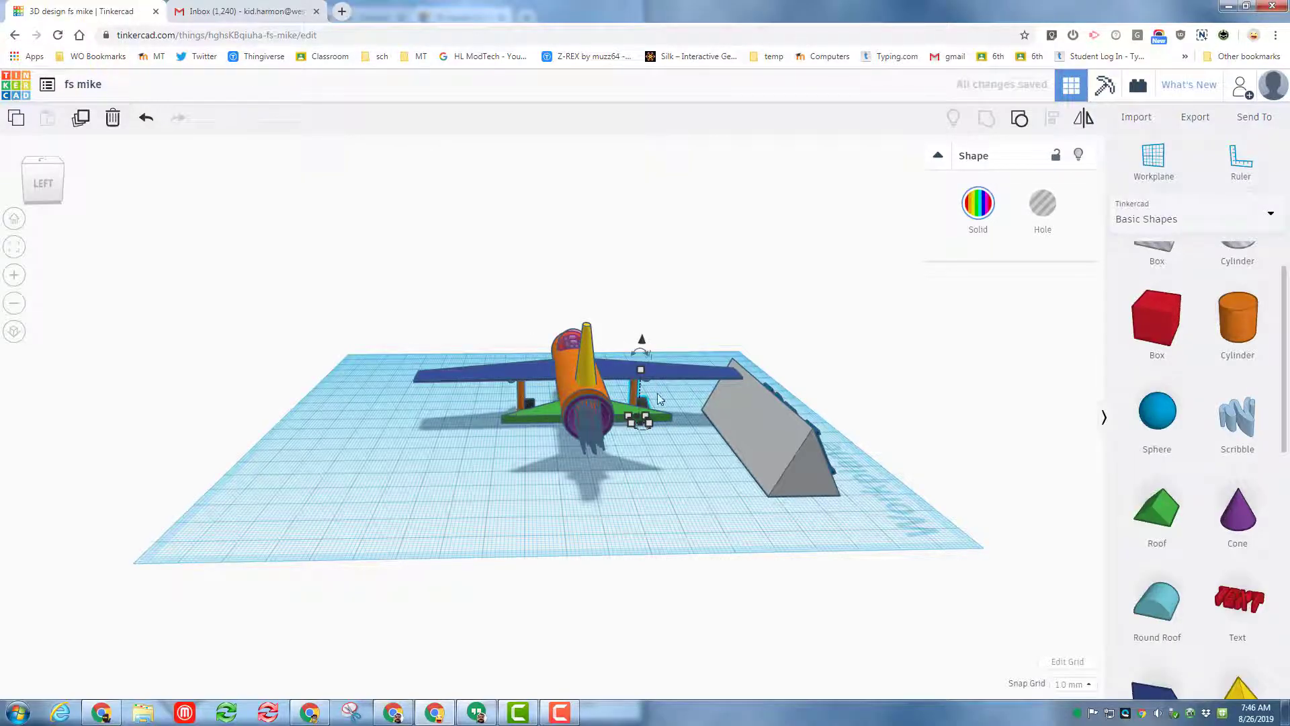
Mirror the gear part on the other wing along the red-arrow axis so both assemblies match.
left_click(521, 399)
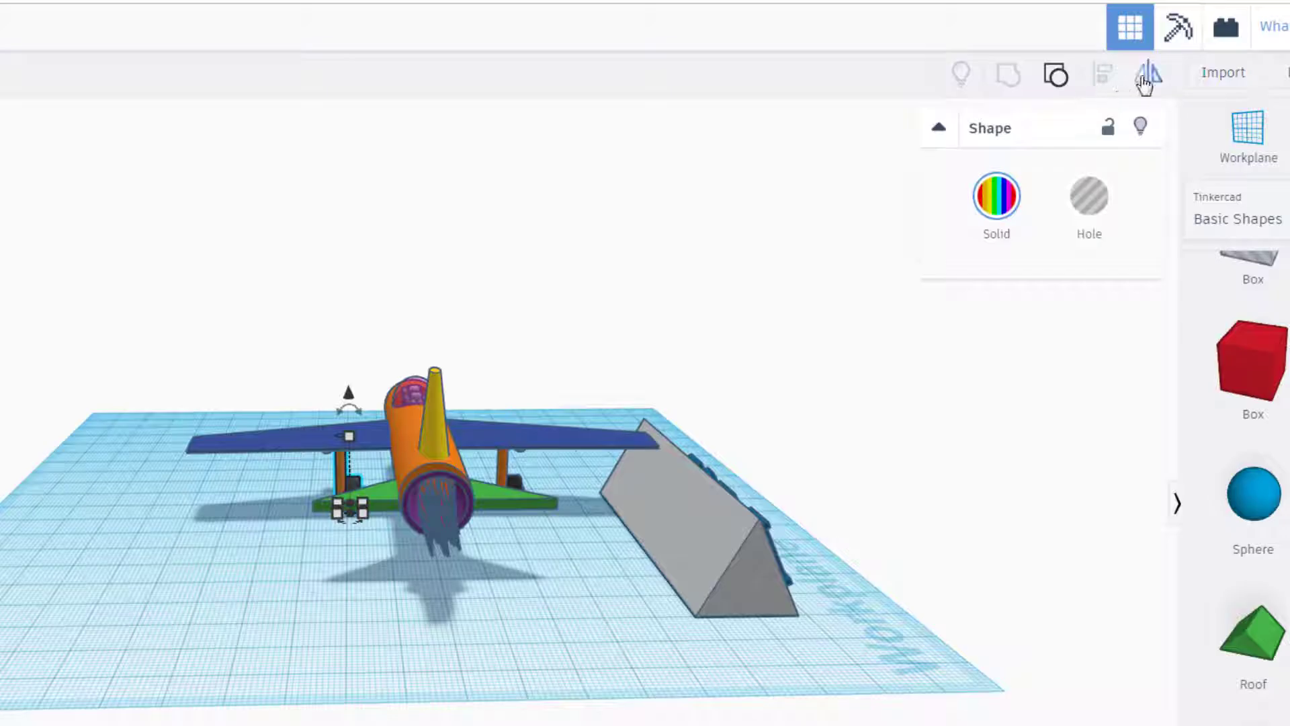
left_click(1147, 77)
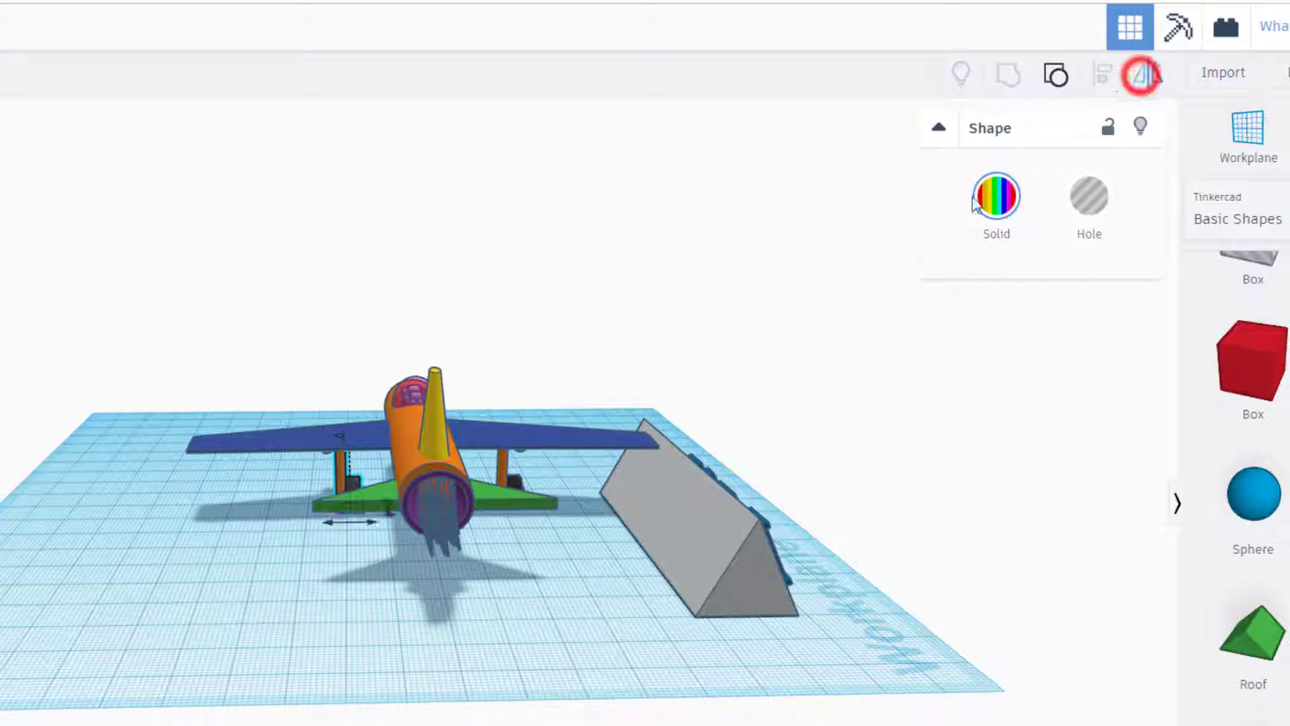
left_click(350, 523)
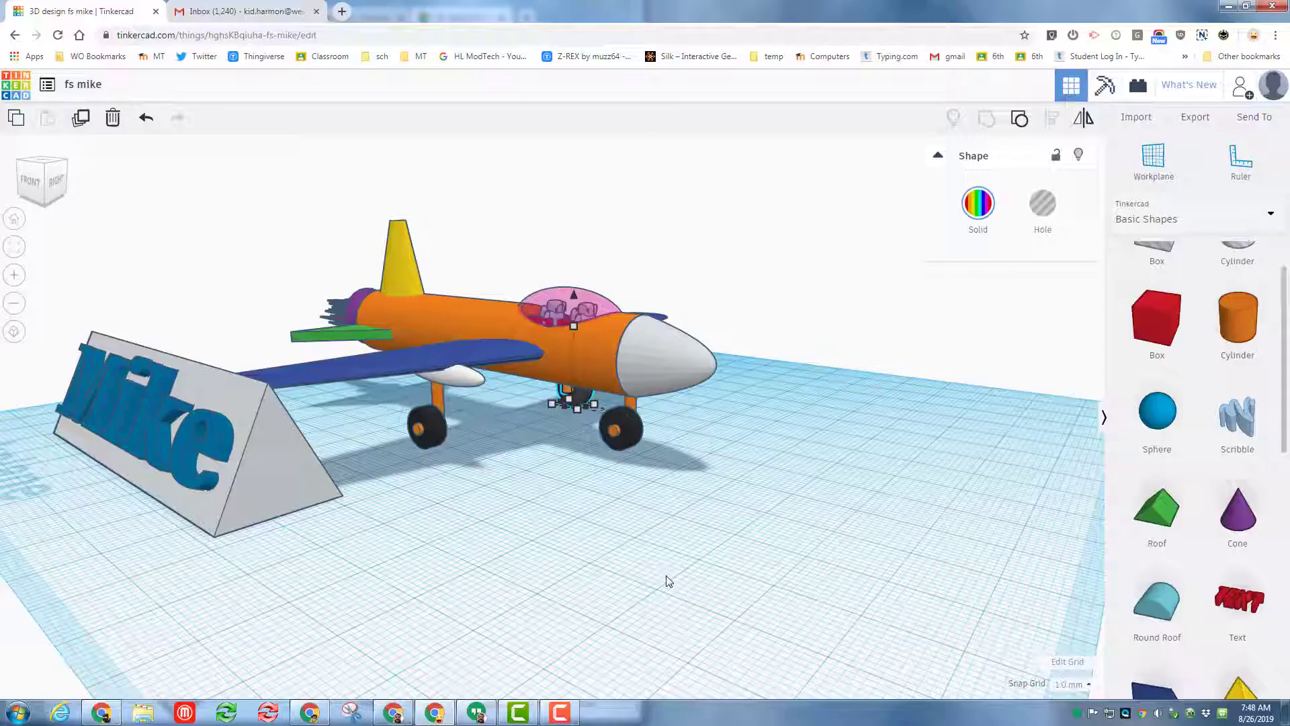
scroll(669, 580, "up", 5)
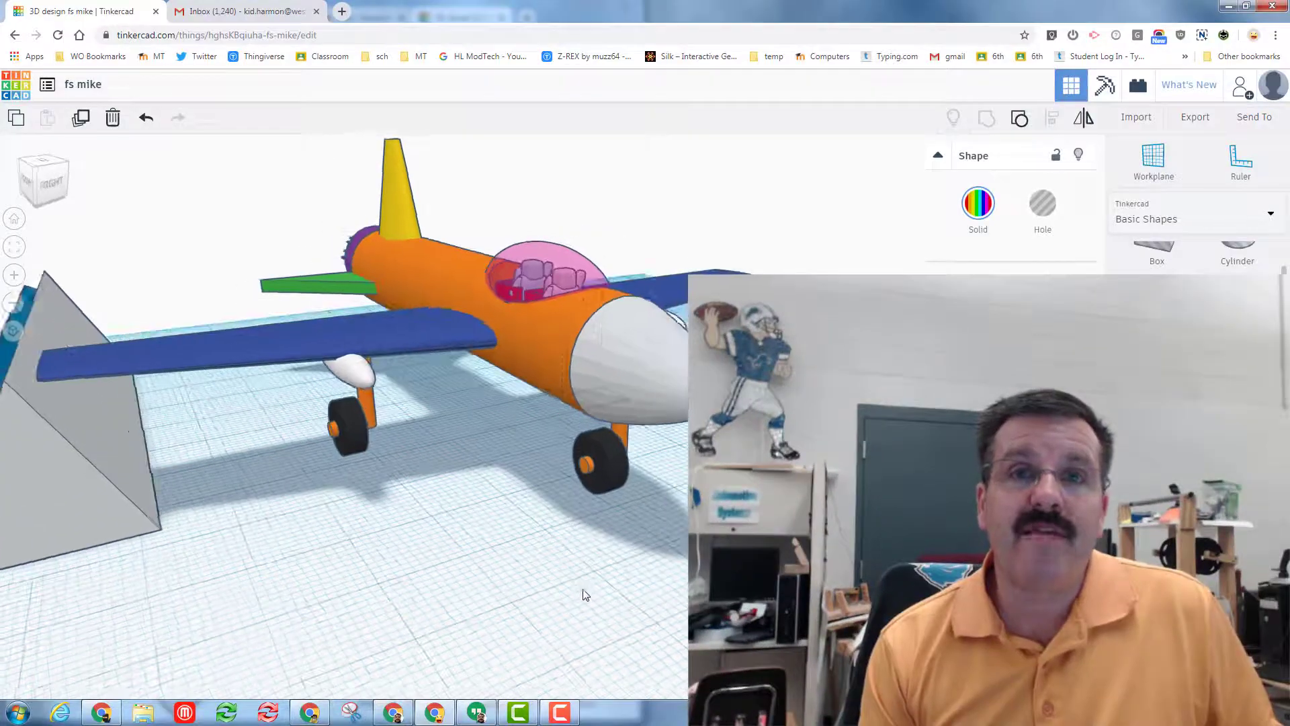
right_click_drag(582, 594, 259, 590)
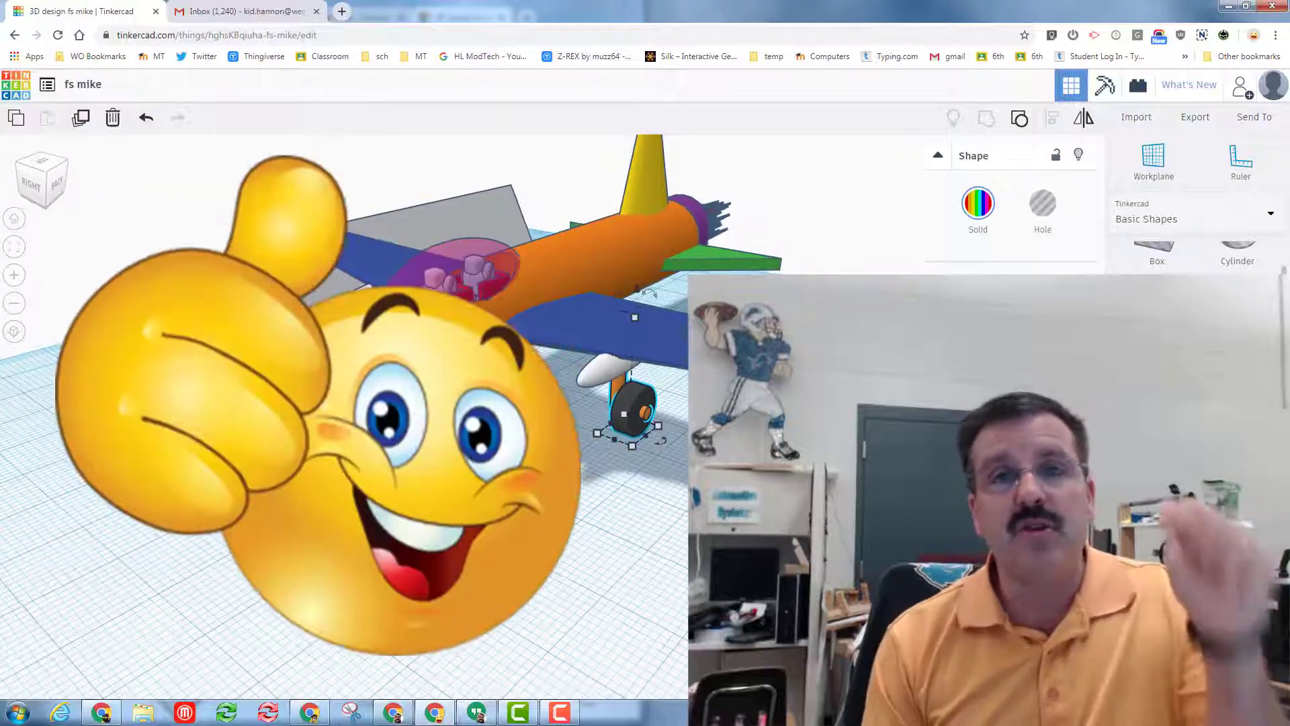
right_click_drag(645, 582, 834, 608)
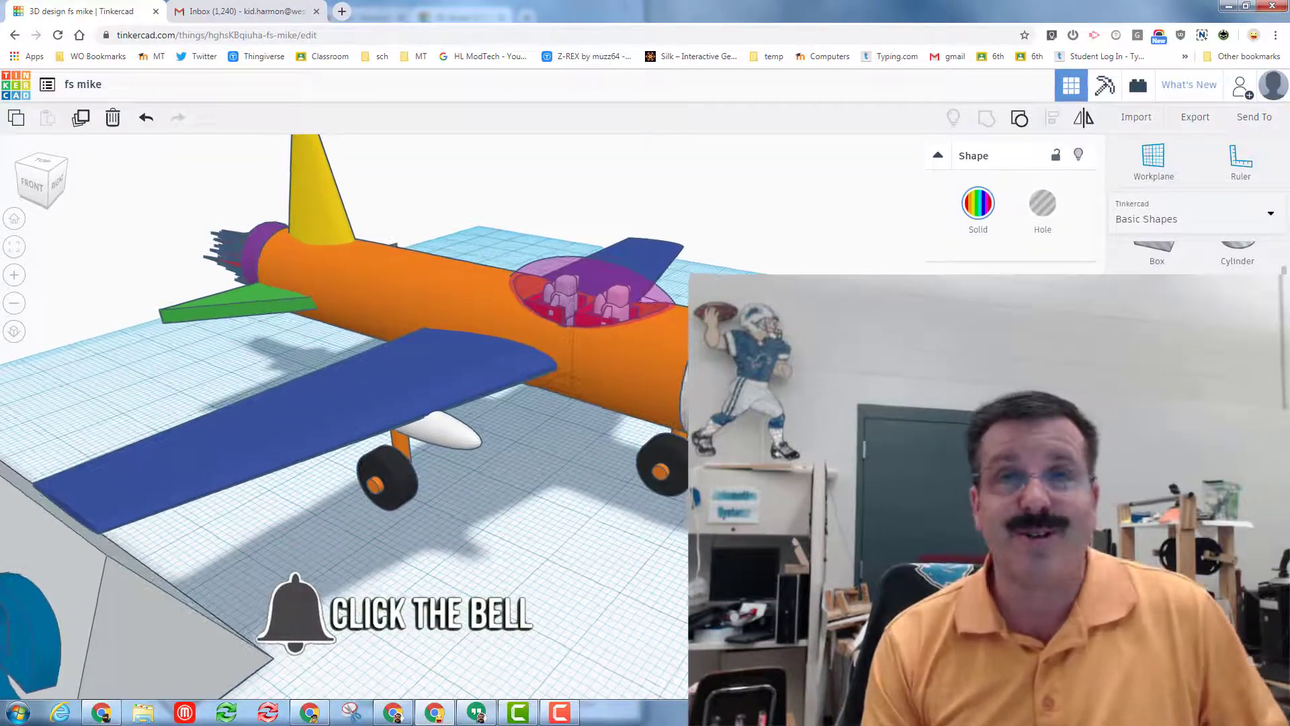